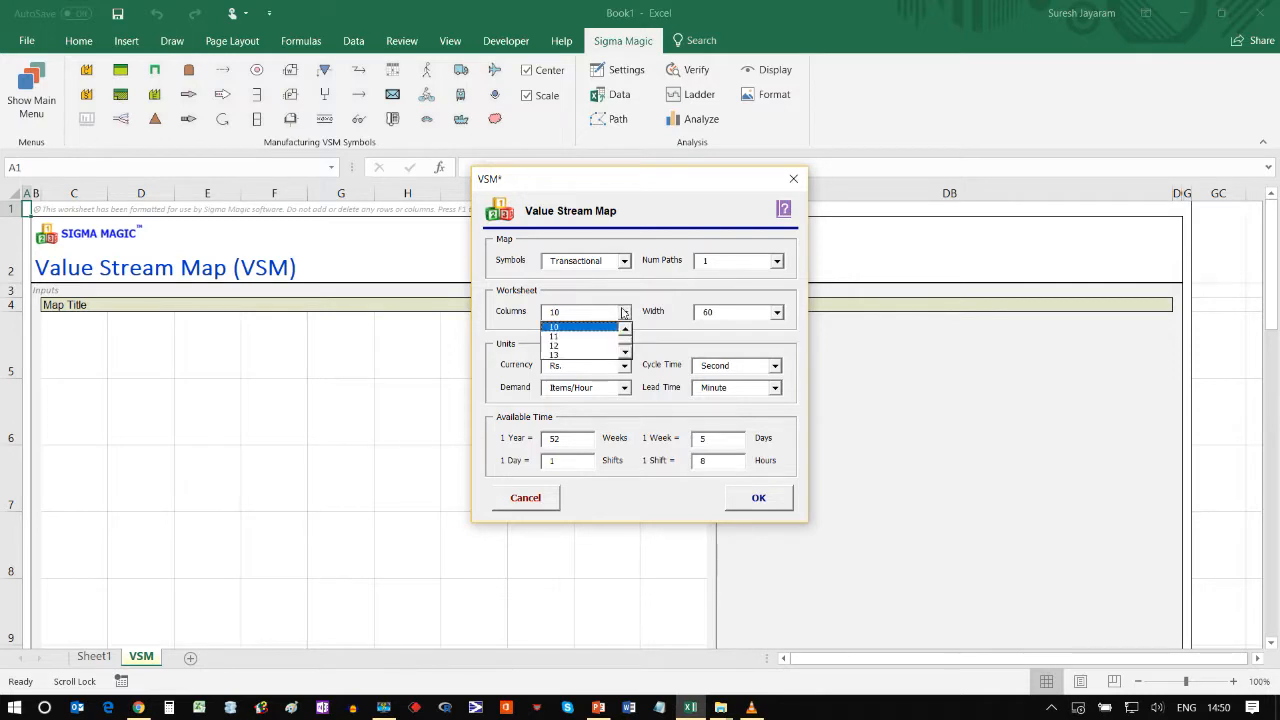
Configure the value stream map with 14 columns, cycle time in minutes, demand in items per day and a 7-day week.
click(624, 352)
click(598, 355)
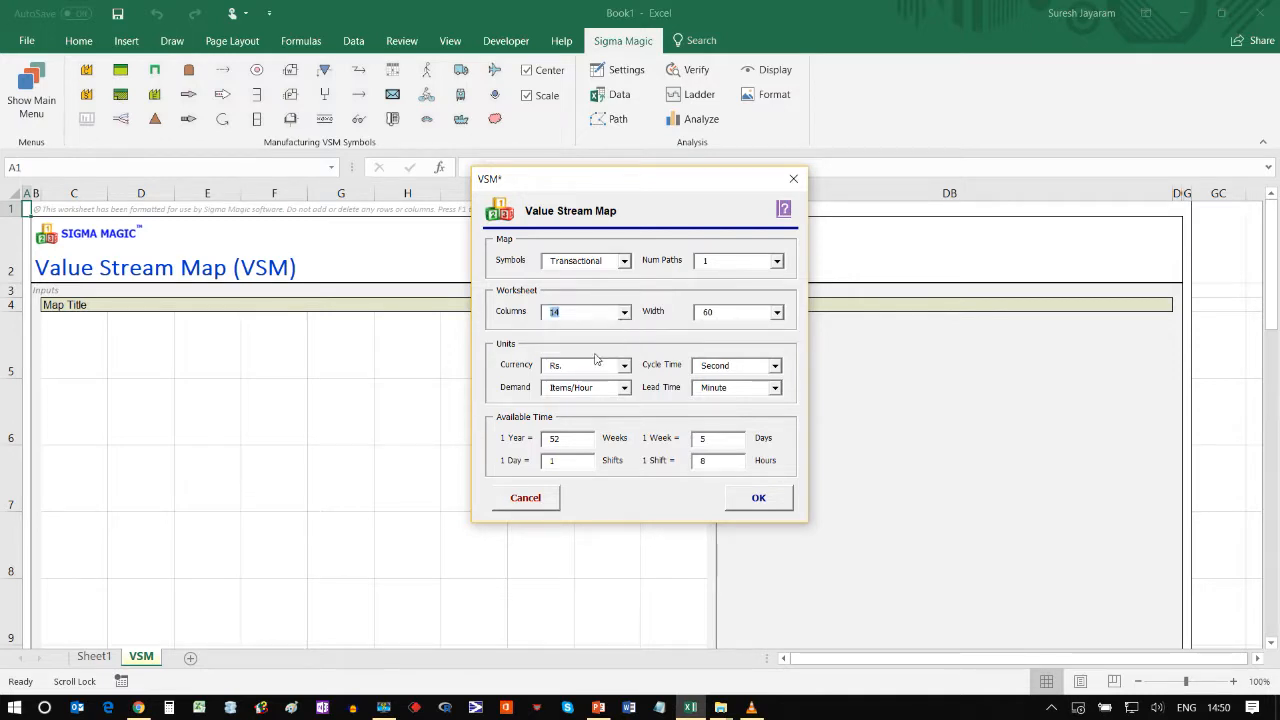
click(775, 366)
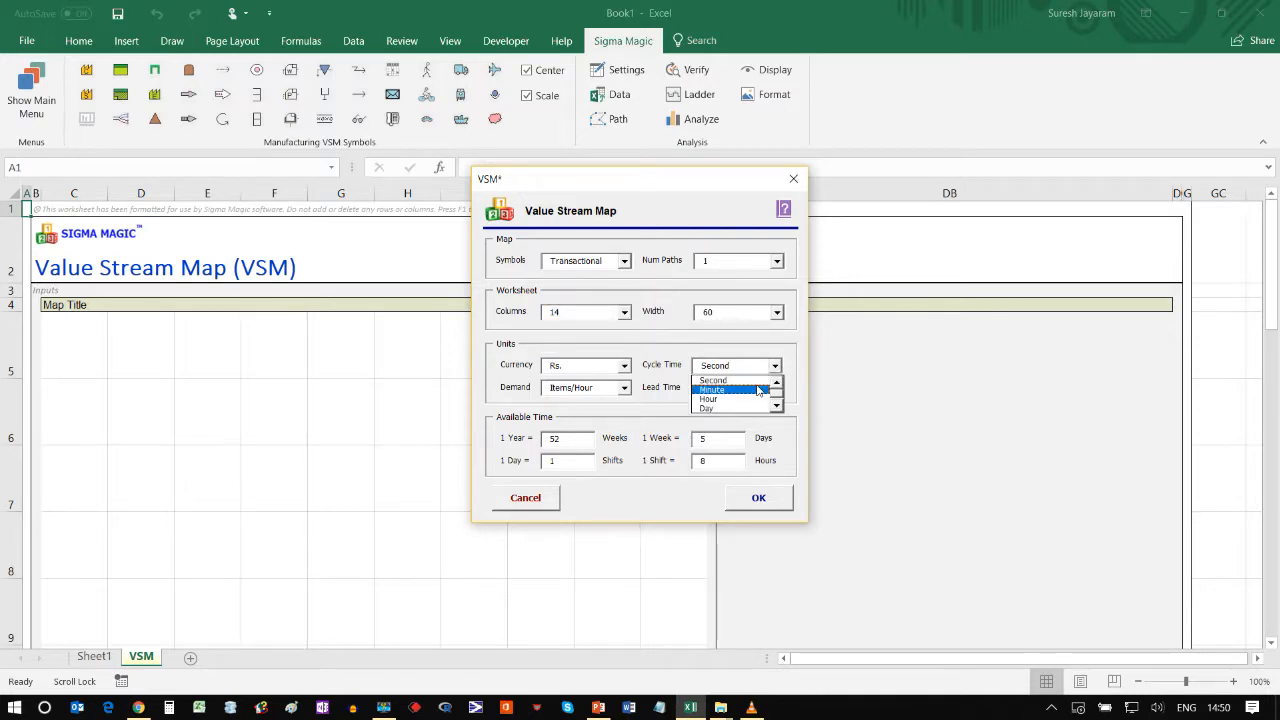
click(758, 386)
click(717, 438)
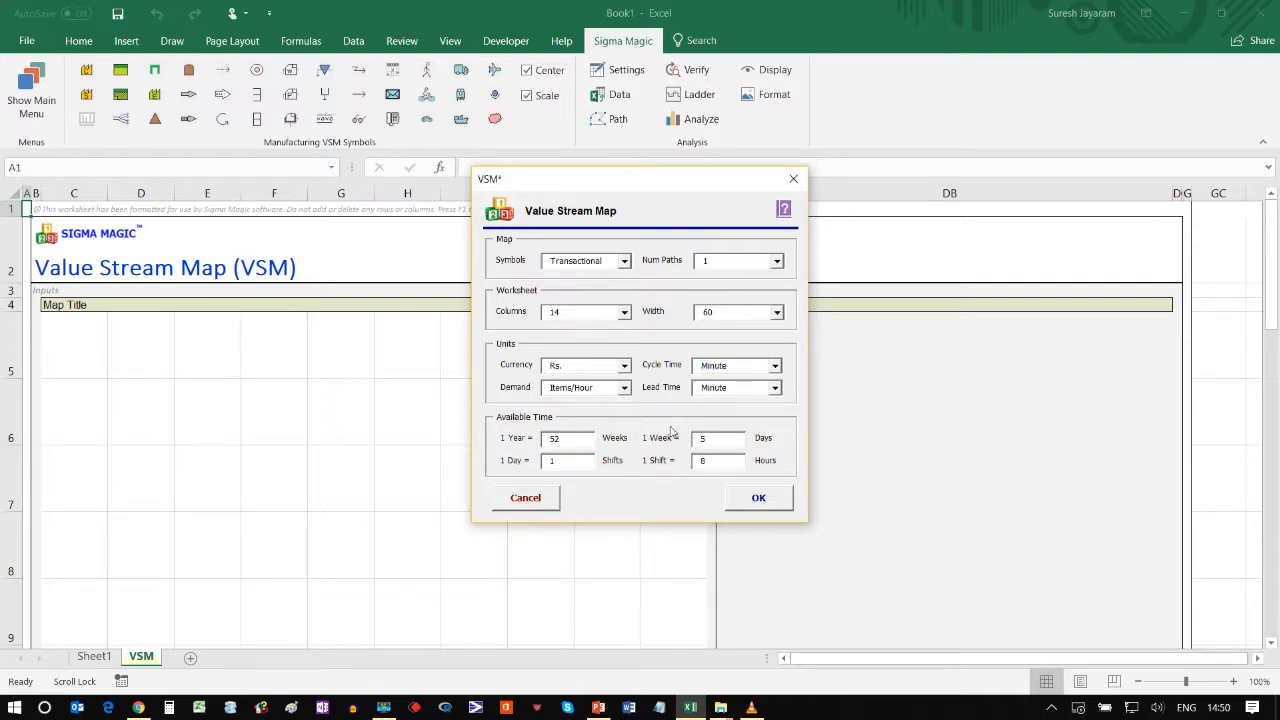
click(624, 387)
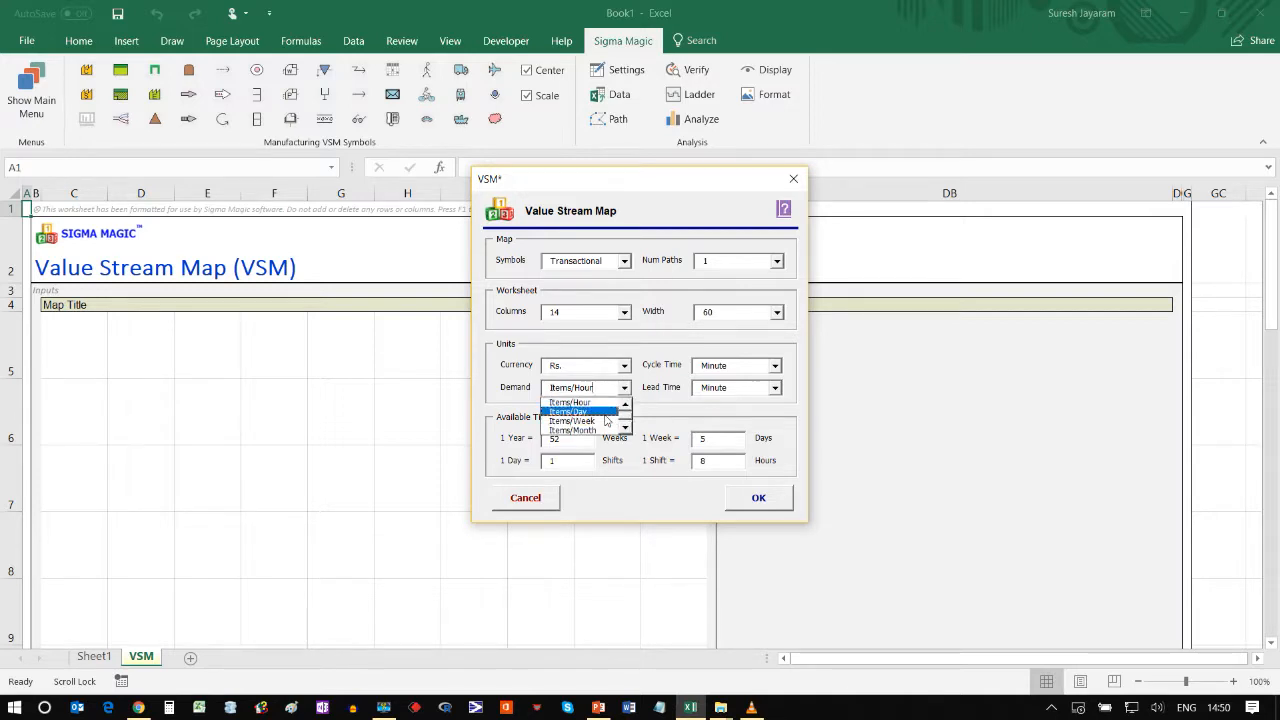
click(600, 412)
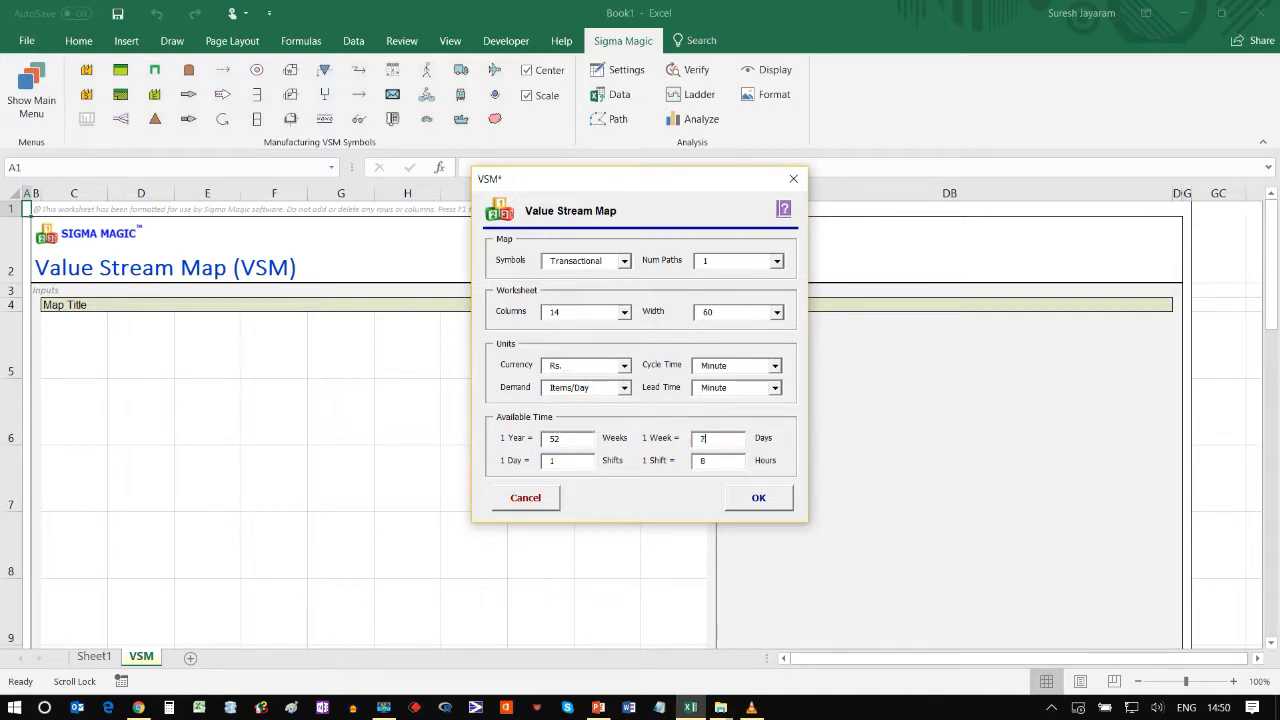
drag(711, 461, 662, 455)
click(755, 498)
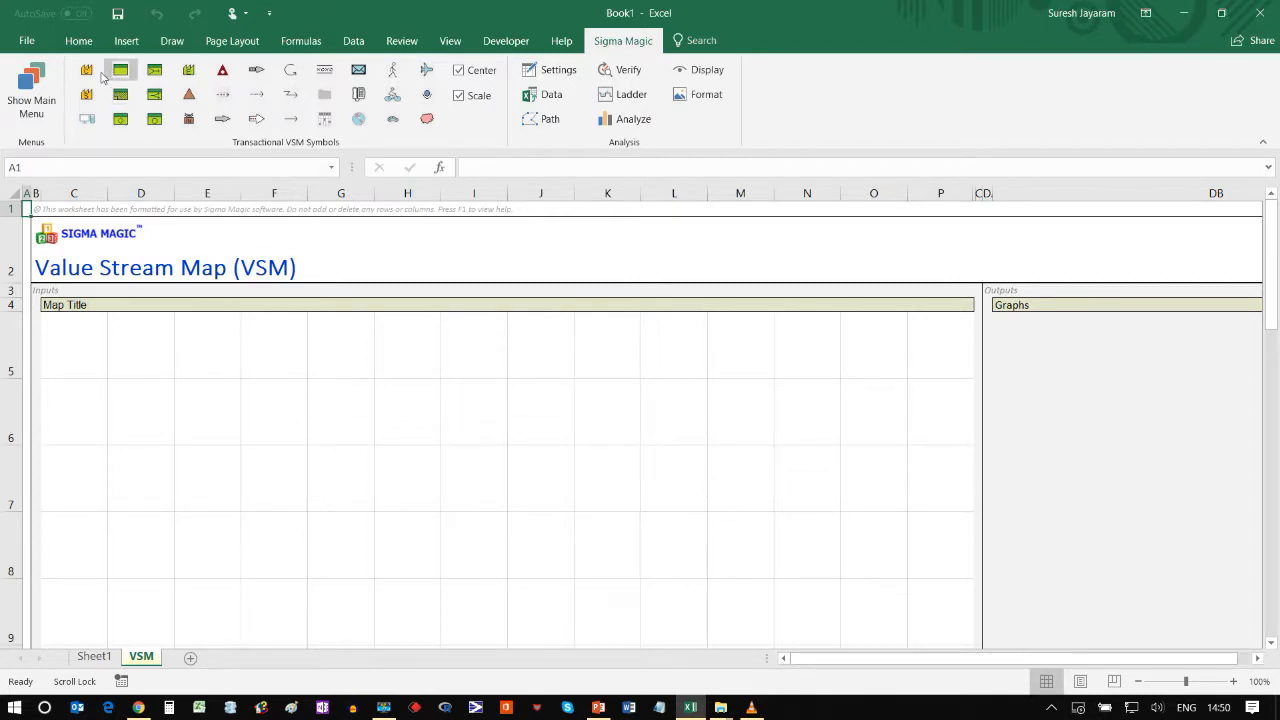
Add a customer symbol in cell D7 named Customers, showing a demand of 200 items/day and an expected lead time of 60 minutes.
click(93, 75)
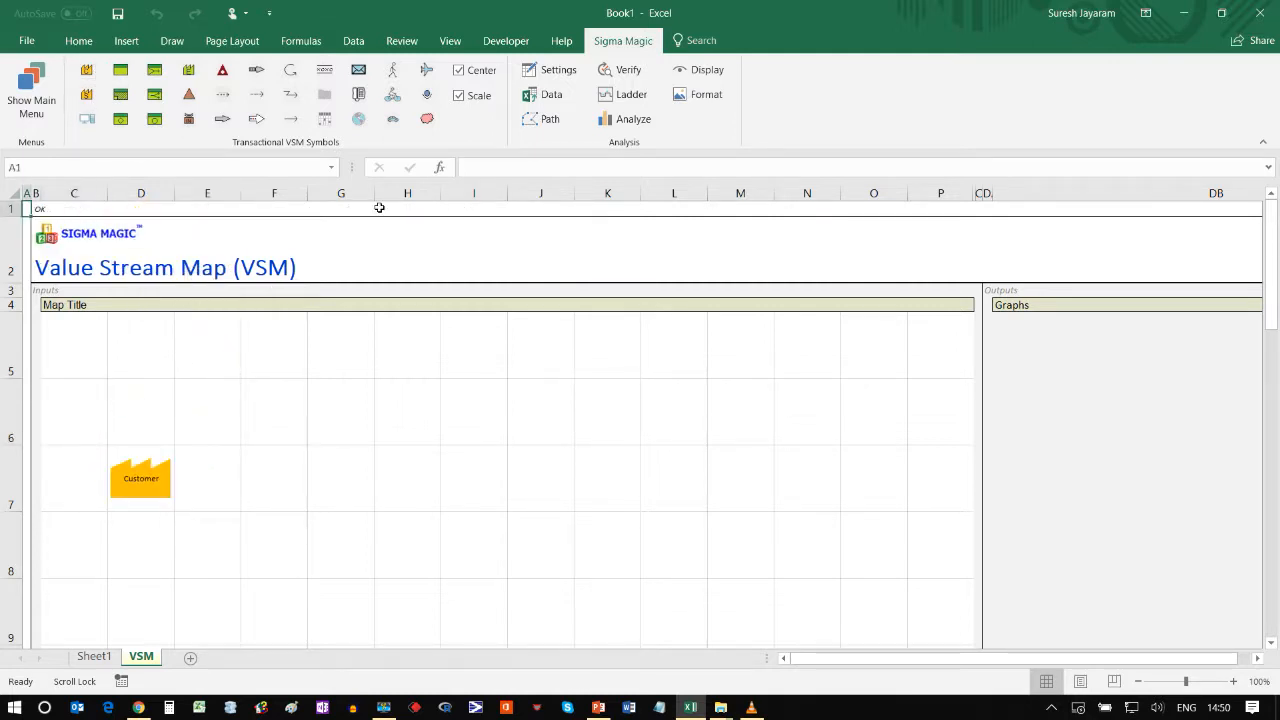
click(545, 94)
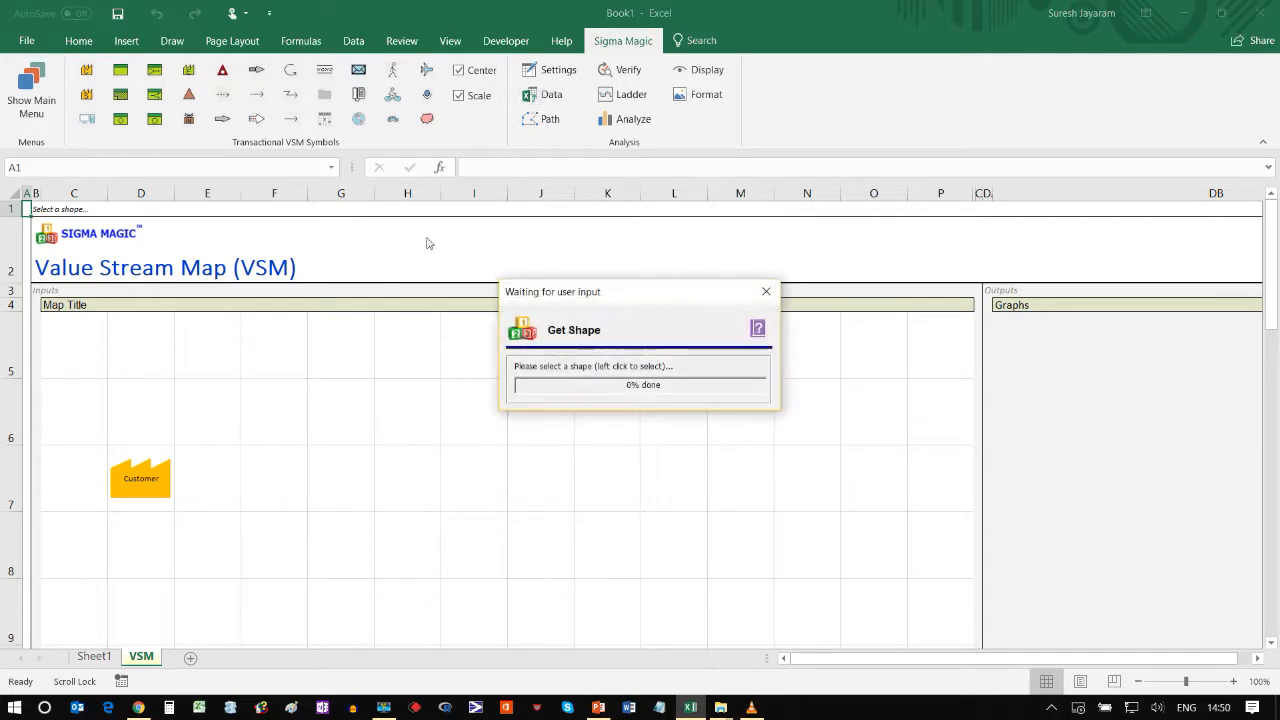
click(172, 470)
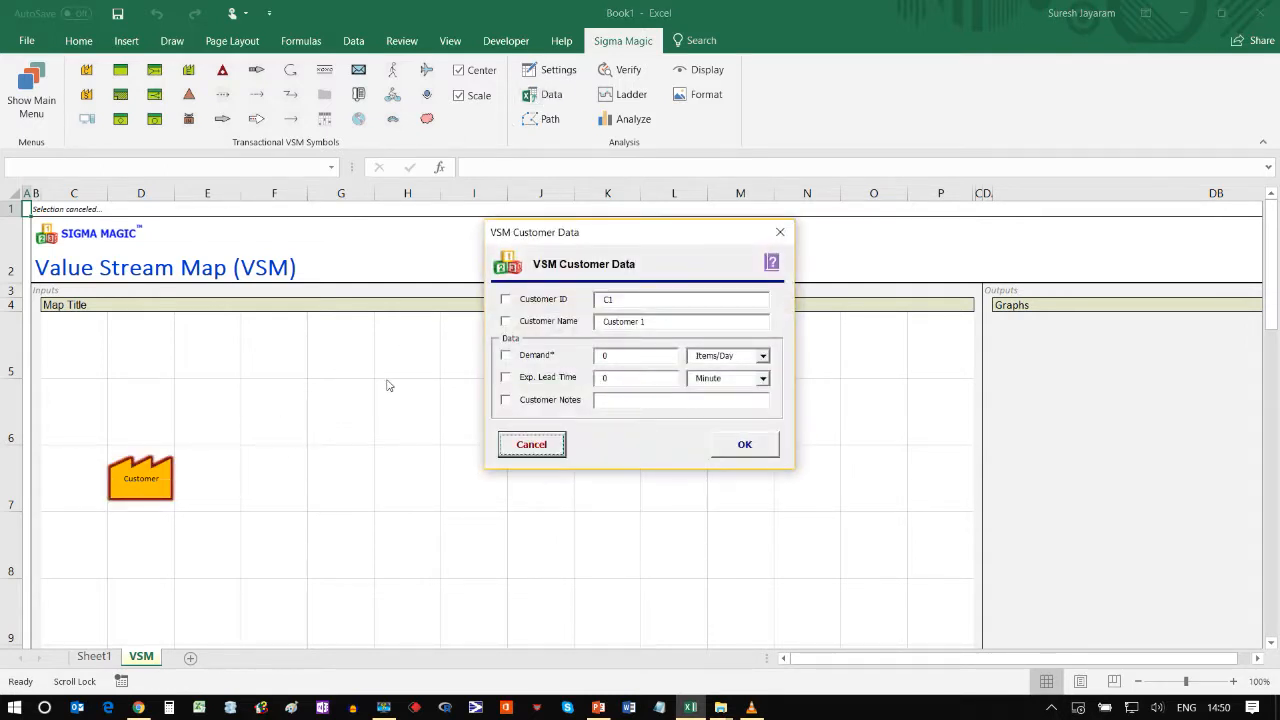
click(505, 322)
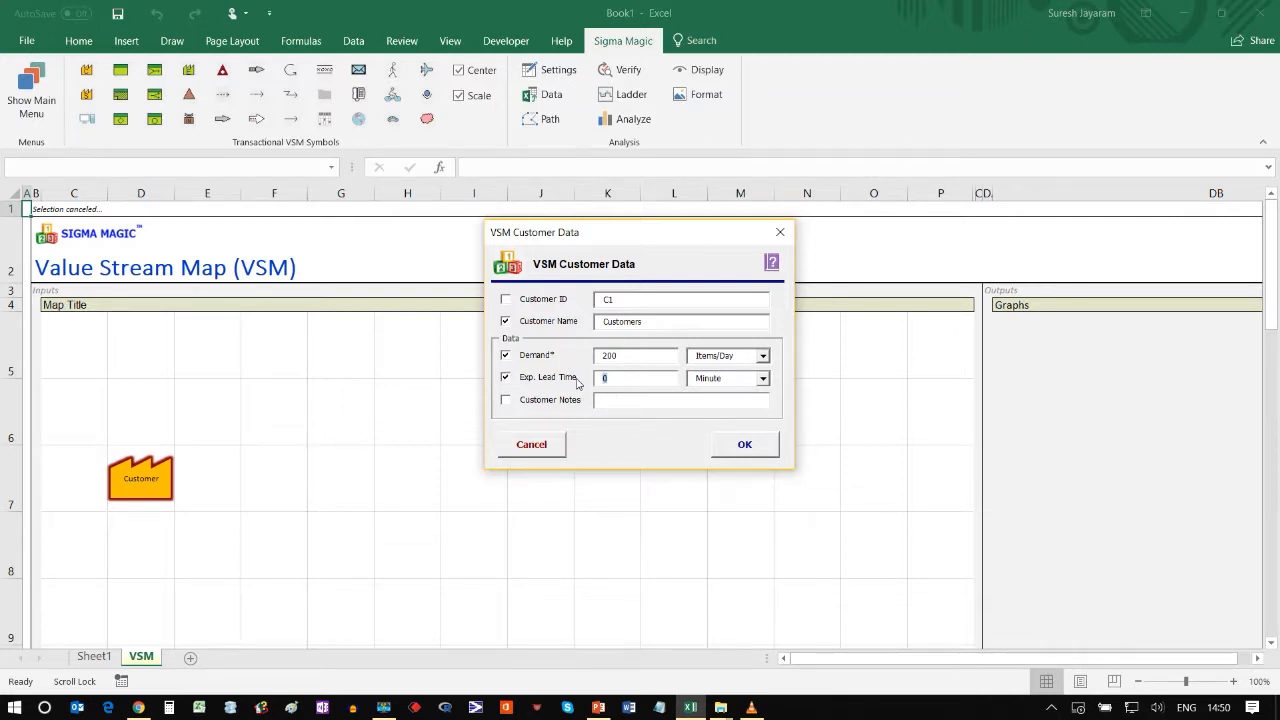
click(727, 445)
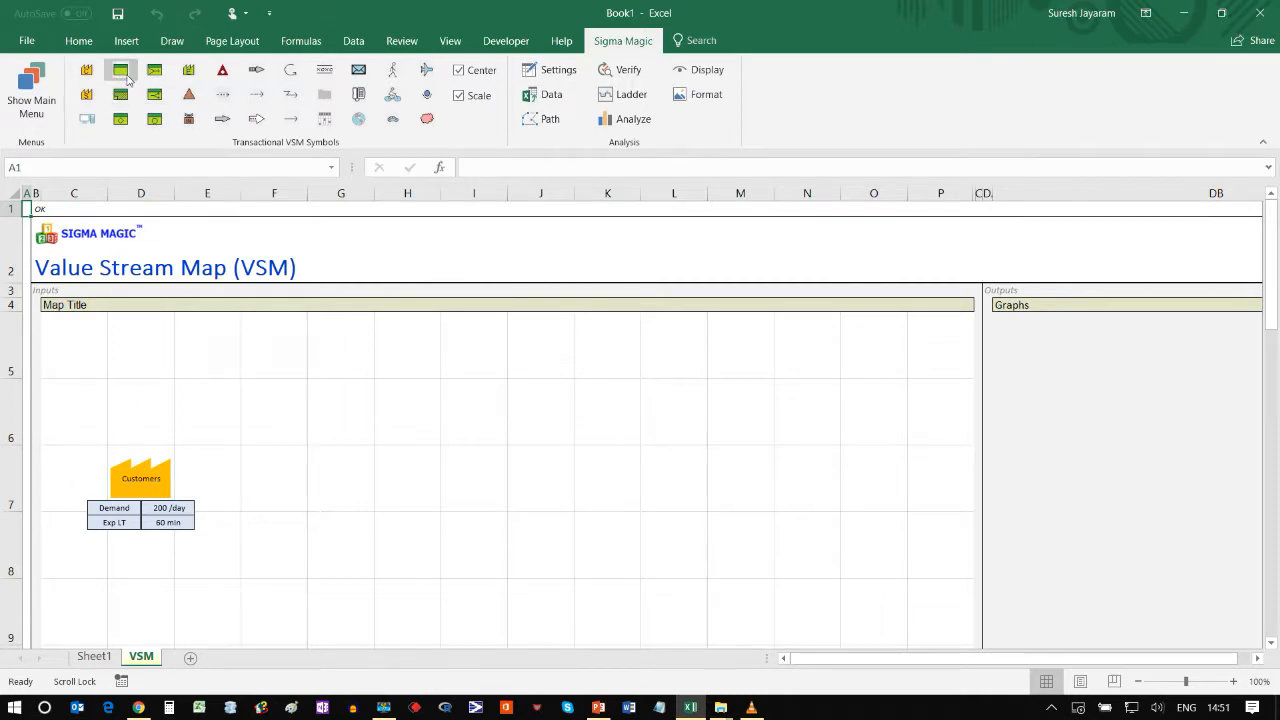
Add a process box in cell F7 named Seating and show a VA time of 2 minutes.
click(142, 94)
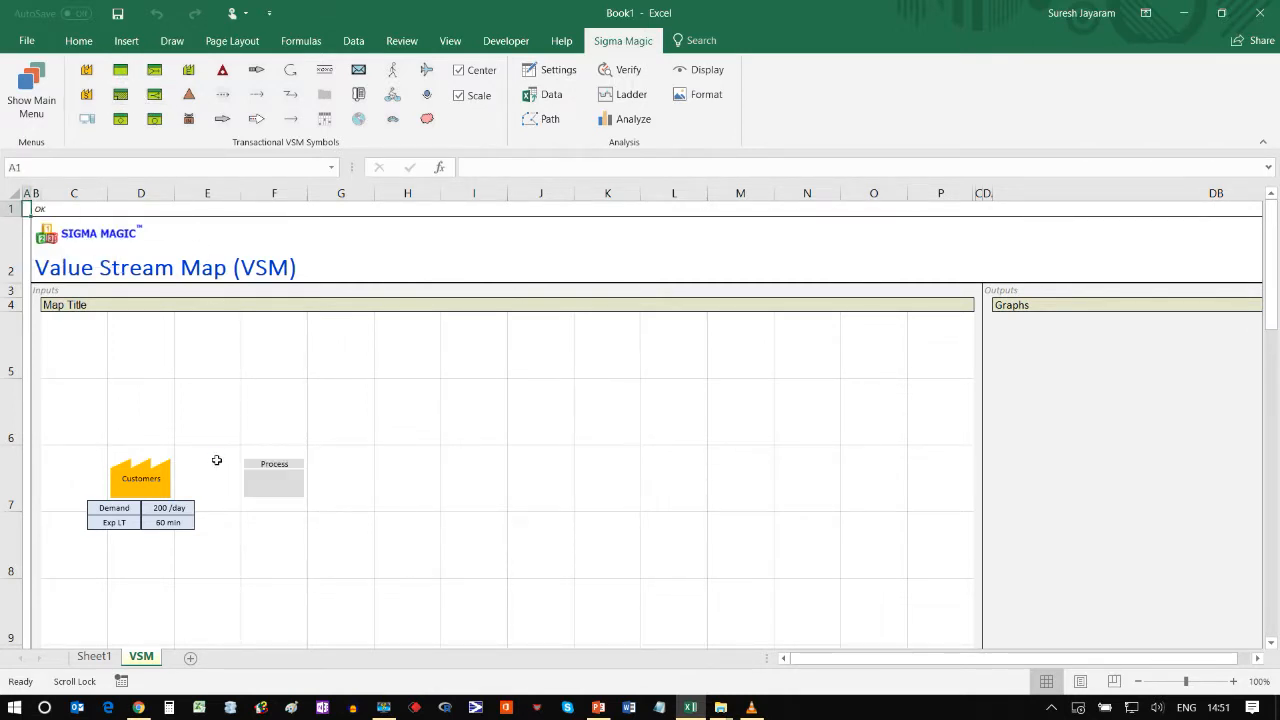
click(550, 94)
click(294, 487)
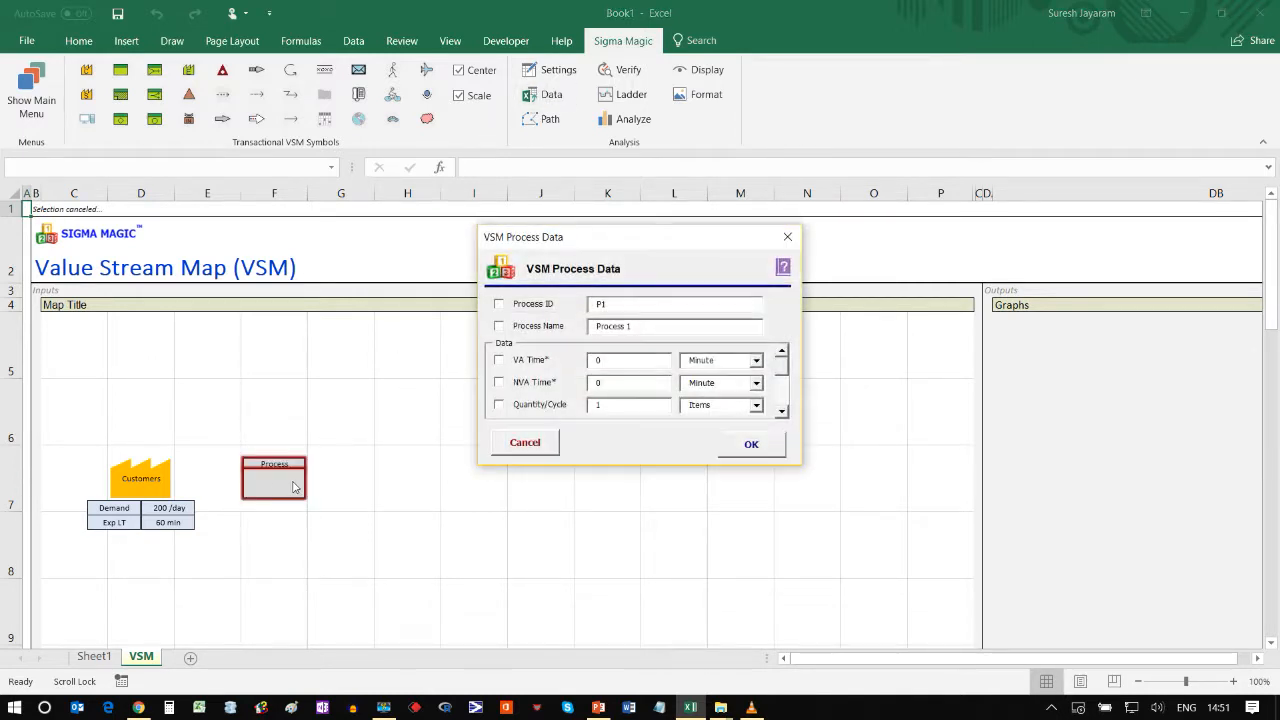
triple_click(654, 326)
text(Seating)
key(Return)
Add a process box in cell H7 named Ordering and show a VA time of 5 minutes.
click(119, 72)
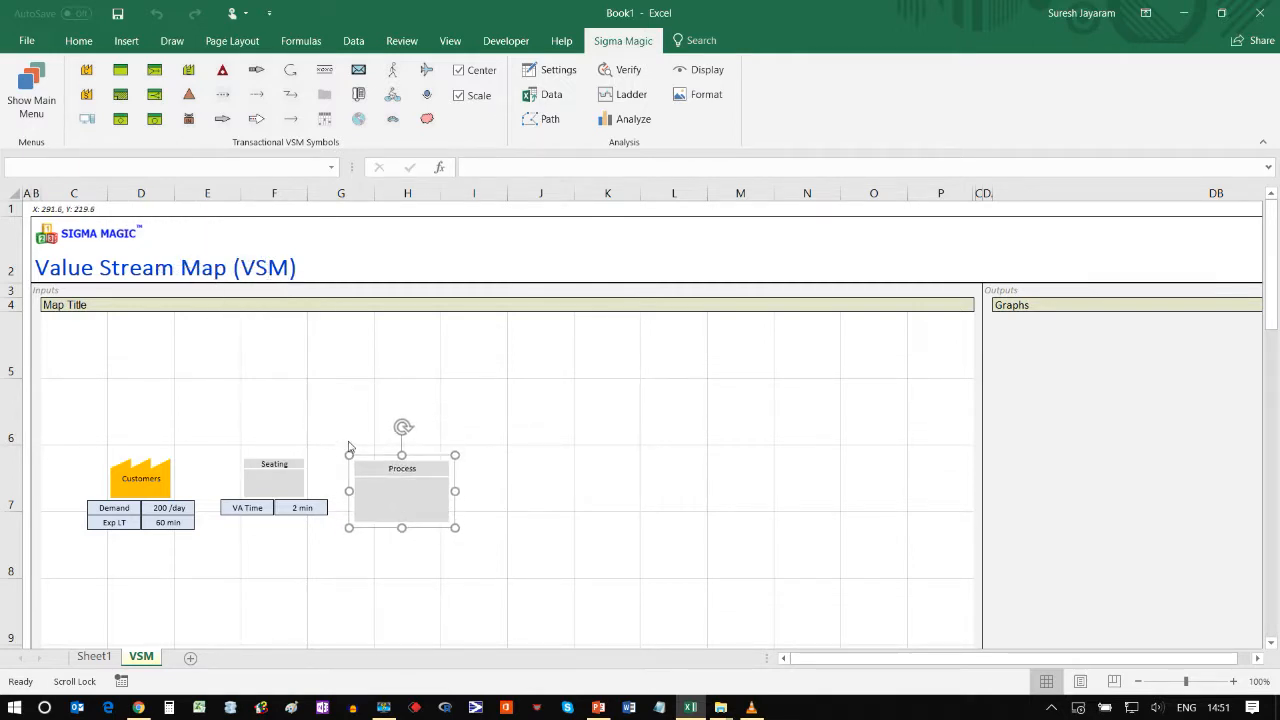
click(348, 447)
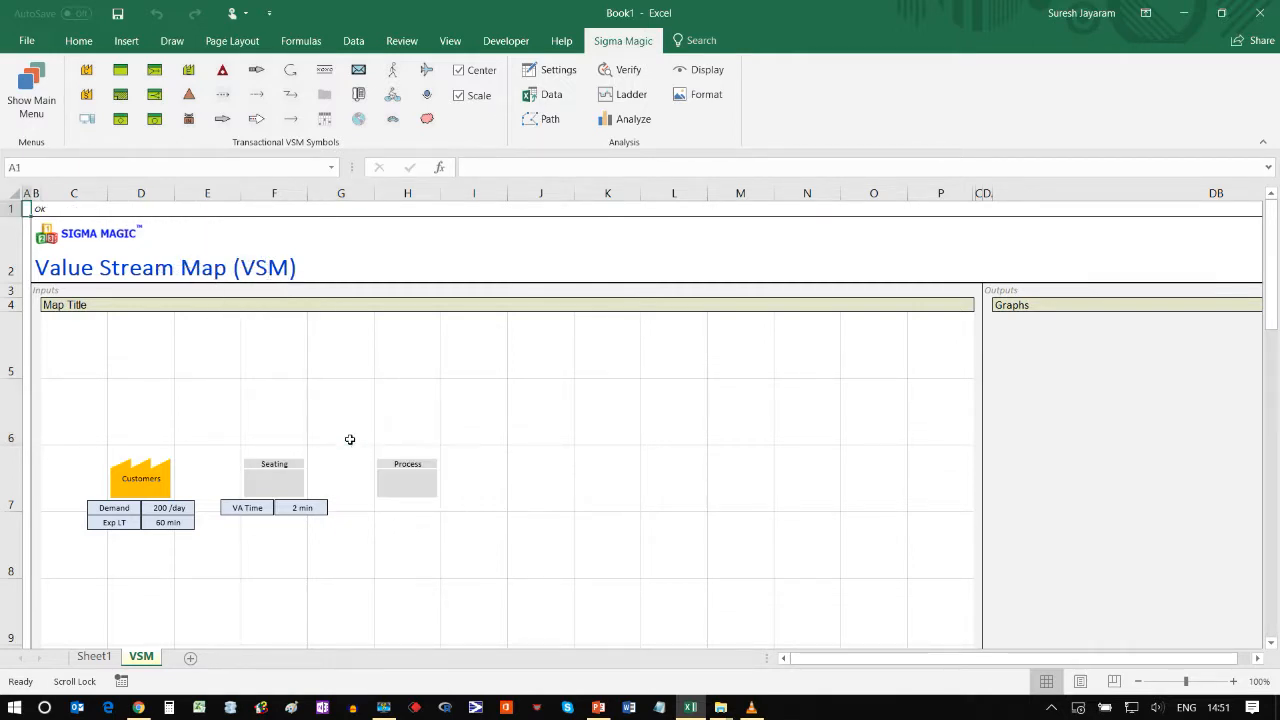
click(545, 94)
click(418, 460)
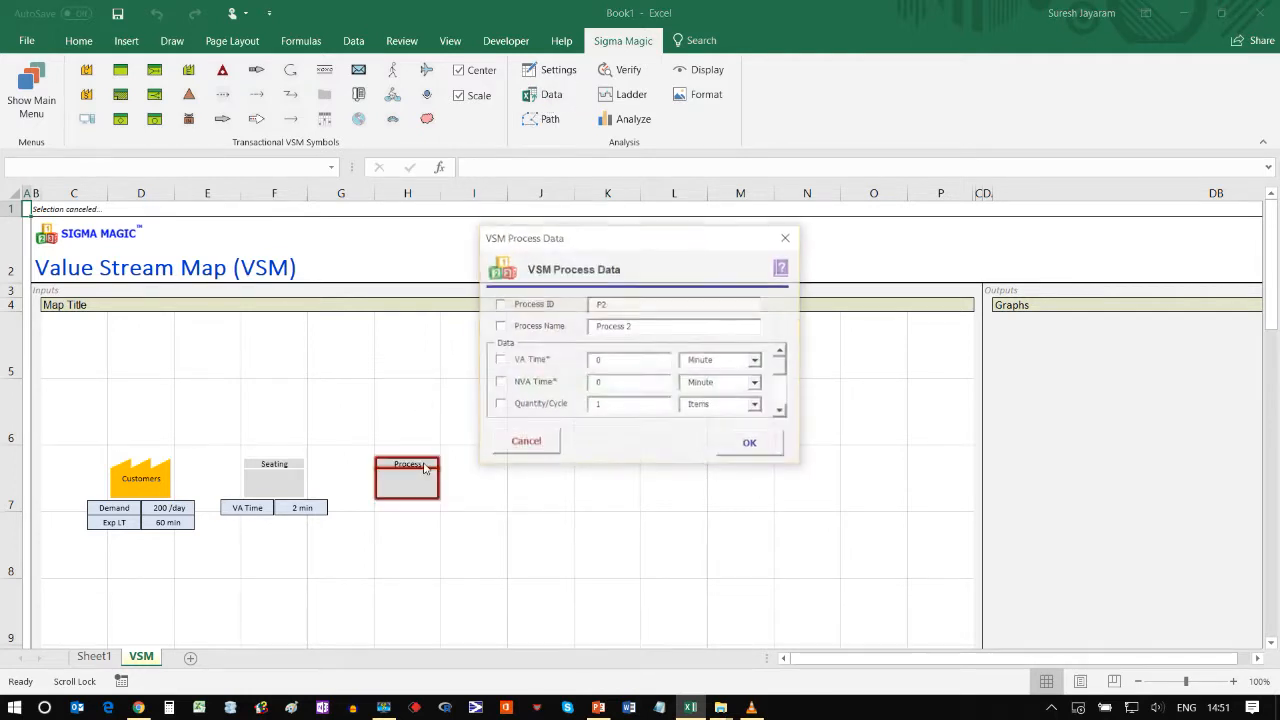
drag(646, 326, 575, 326)
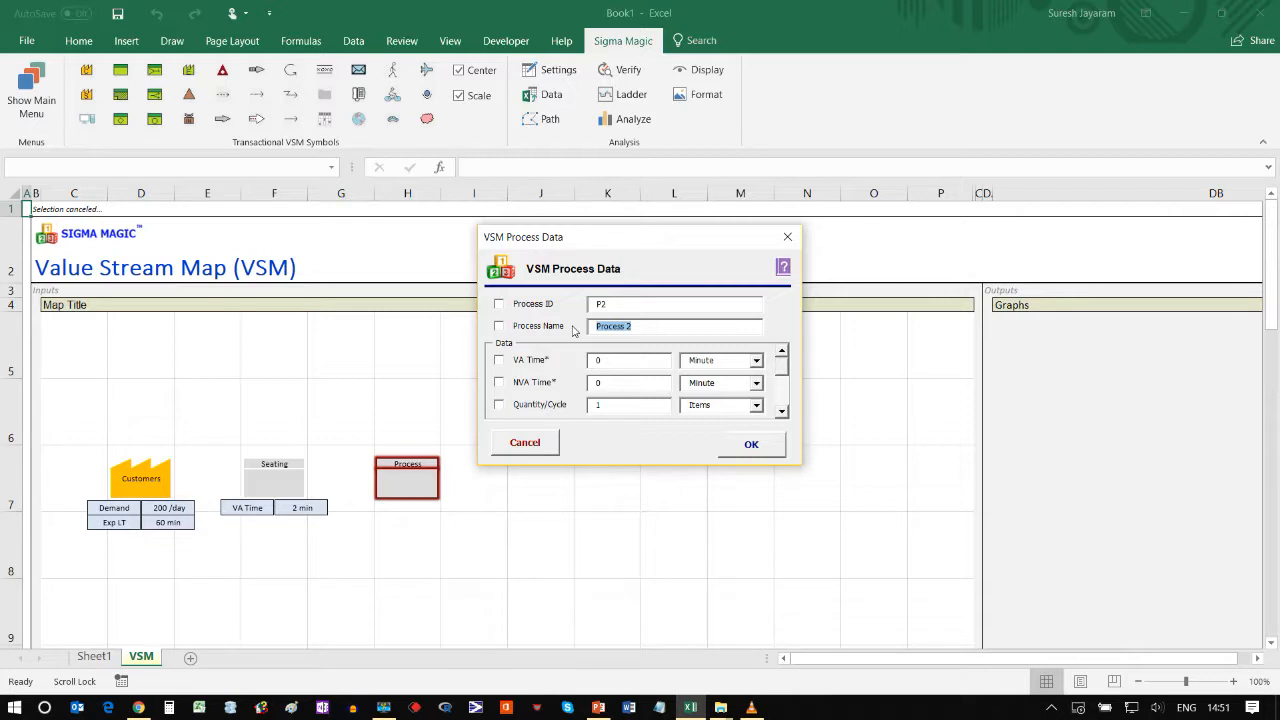
text(Ordering)
click(499, 326)
click(499, 361)
click(748, 446)
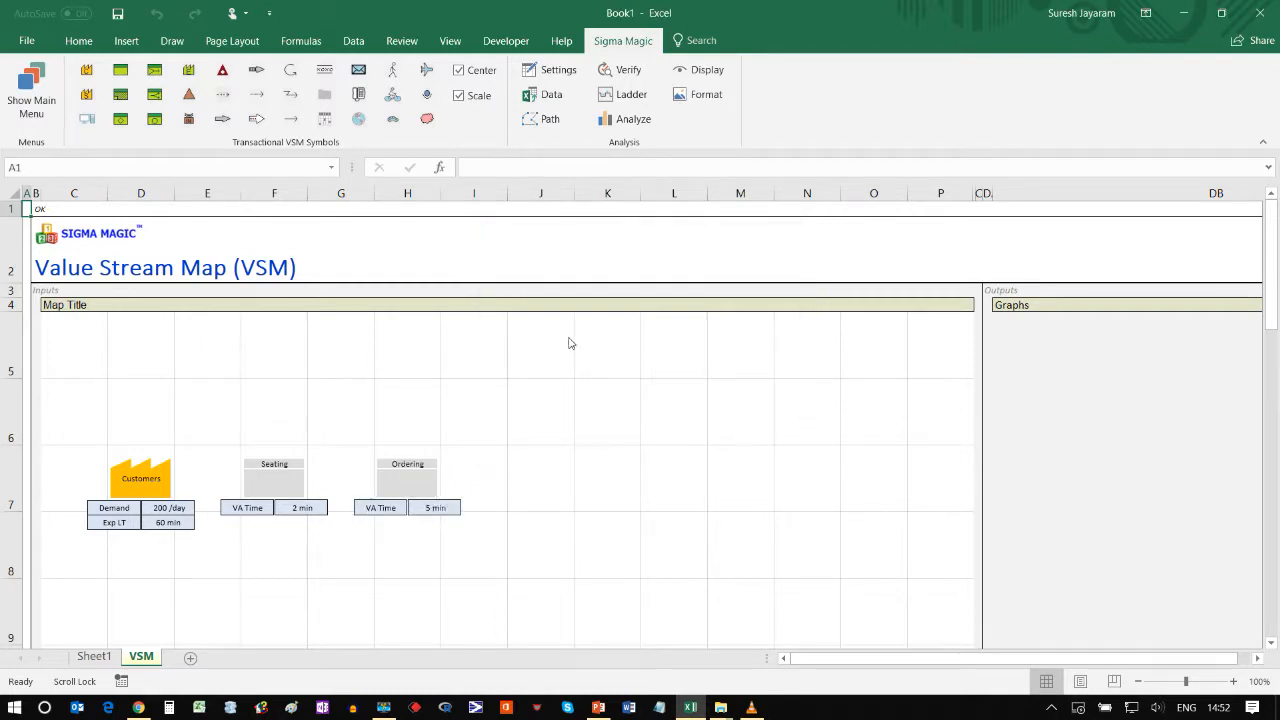
Add a process box in cell J7 named Eating and show a VA time of 30 minutes.
click(122, 76)
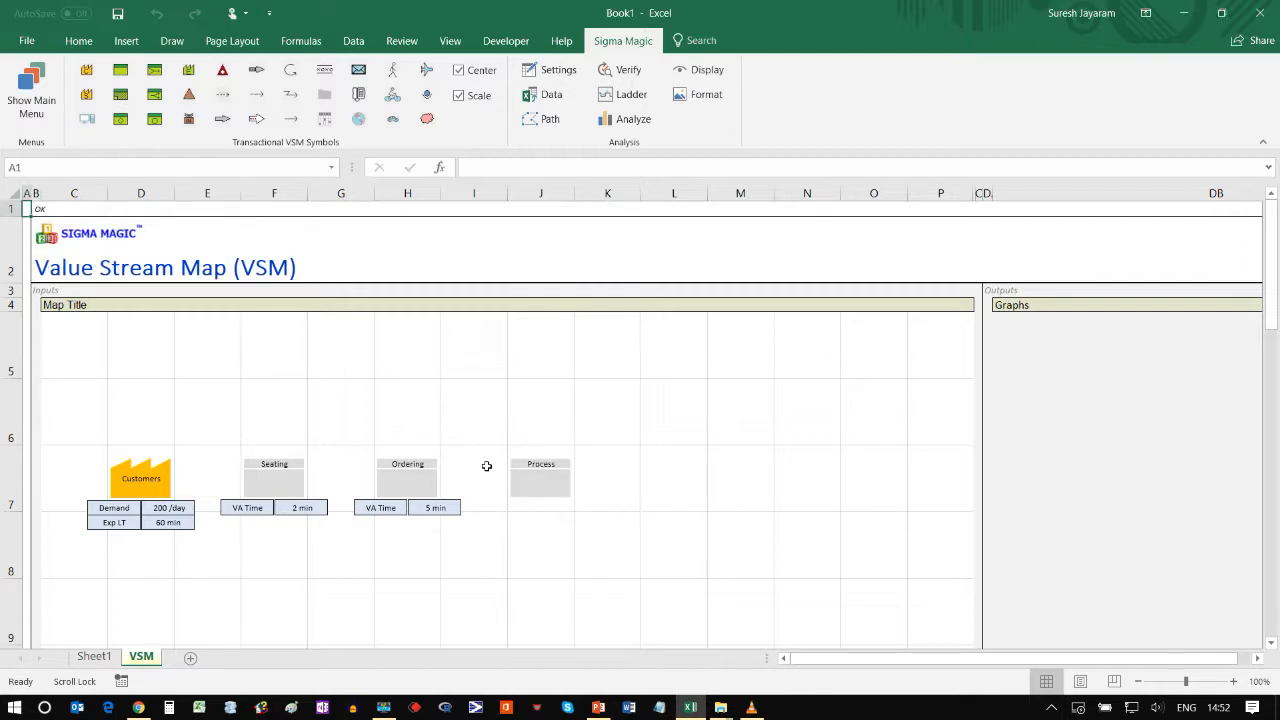
click(548, 94)
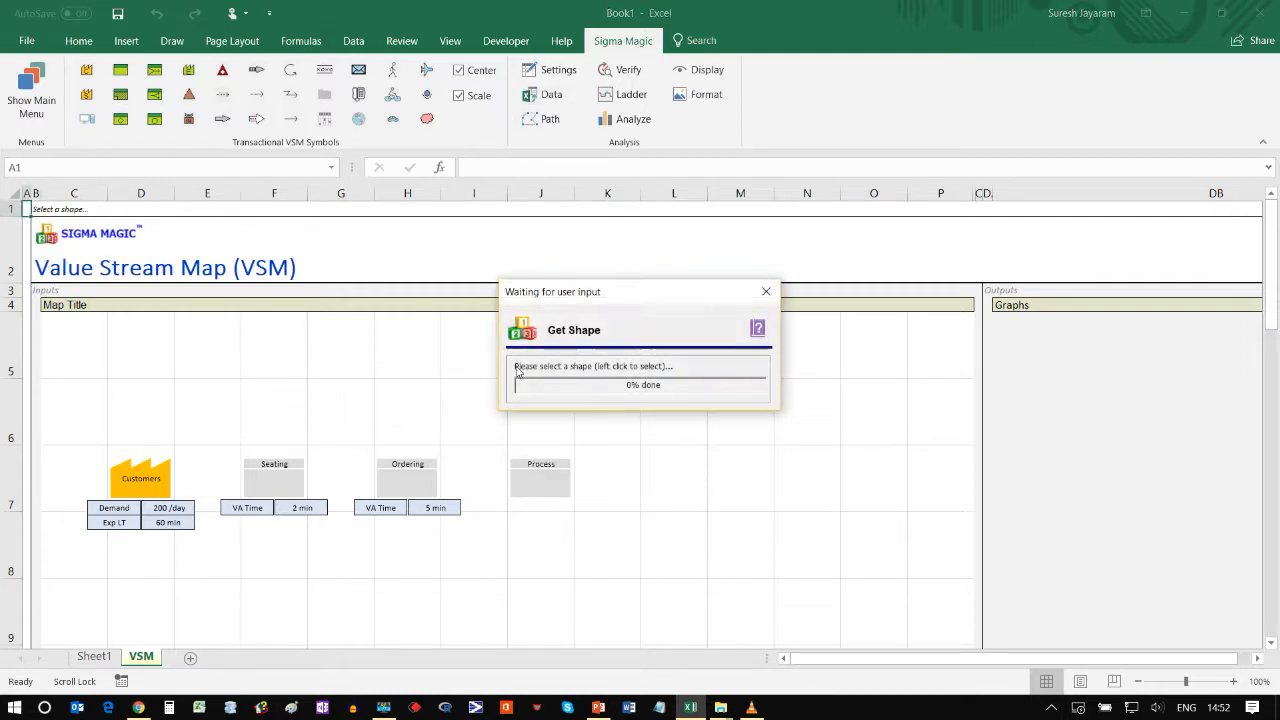
click(534, 470)
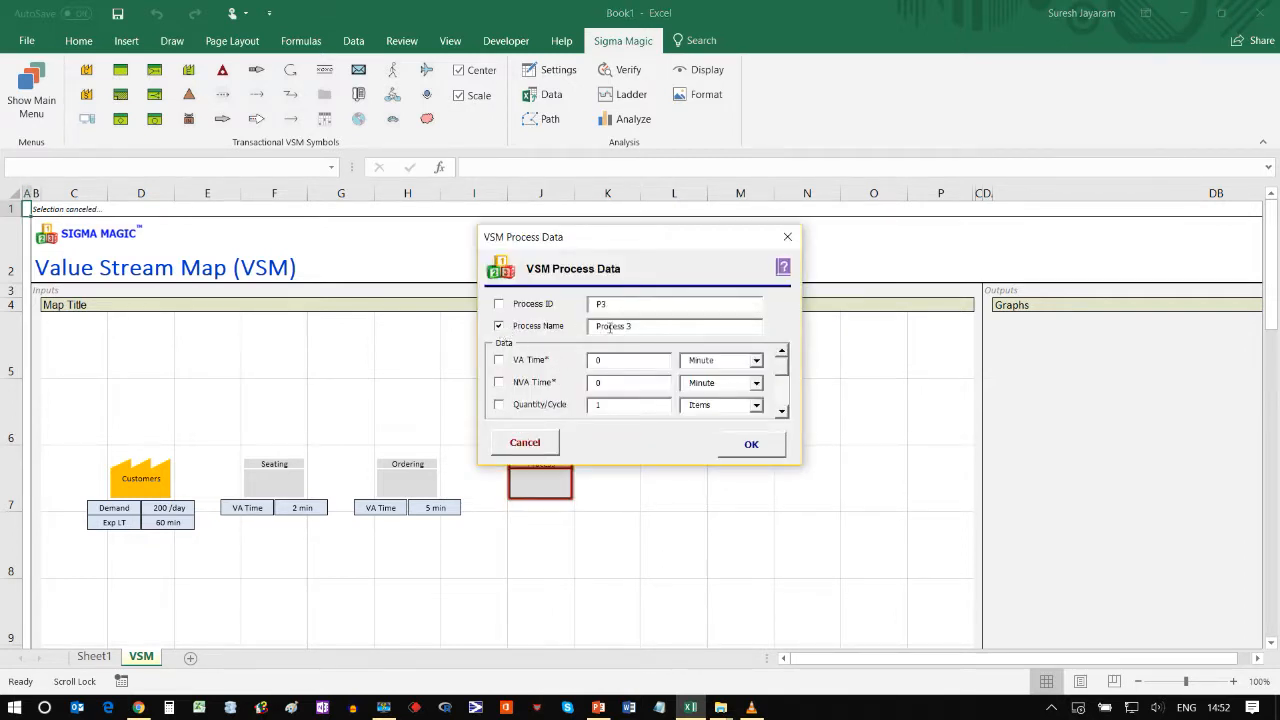
drag(658, 325, 548, 337)
text(Eating)
click(747, 446)
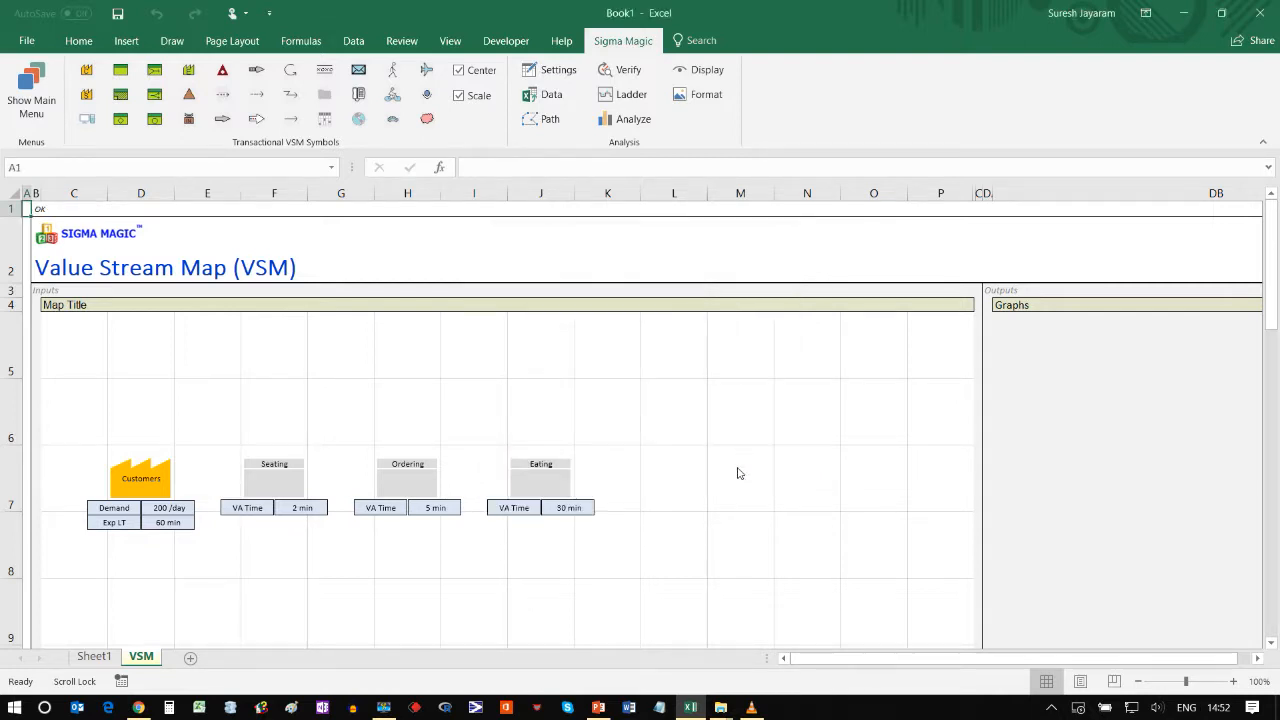
Add a process box in cell L7 named Payment and show a VA time of 5 minutes.
click(121, 97)
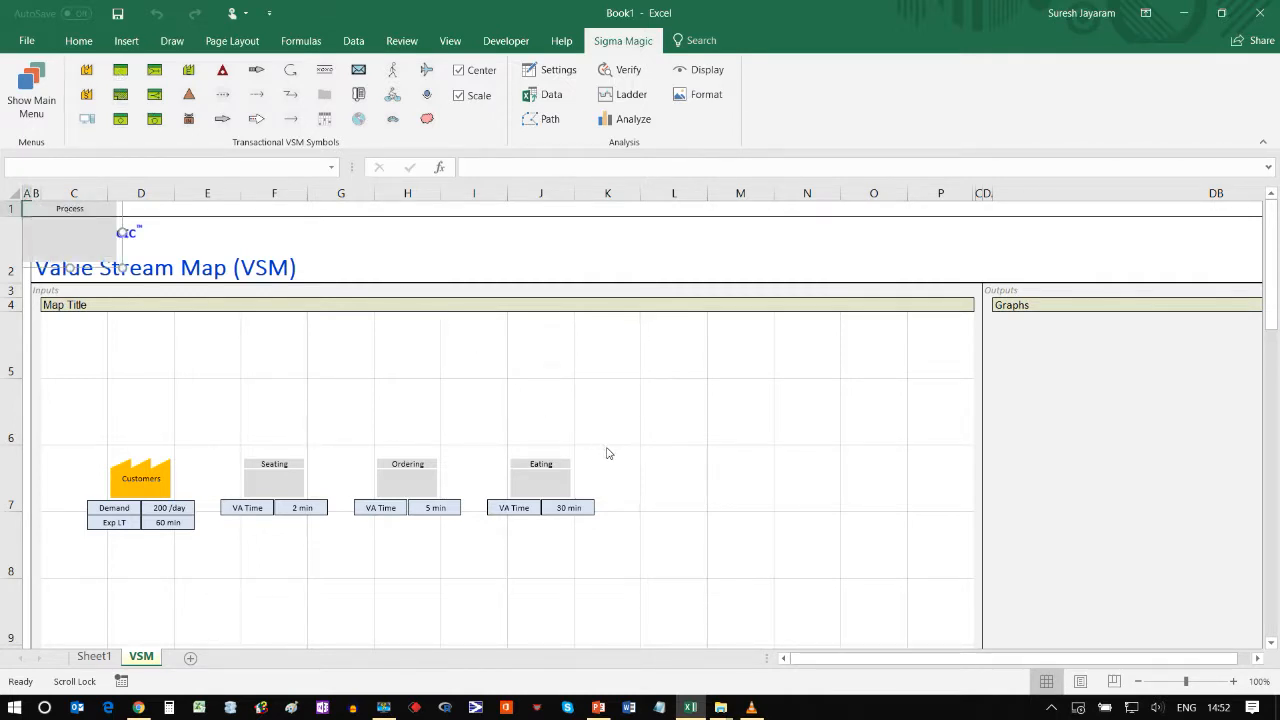
click(538, 92)
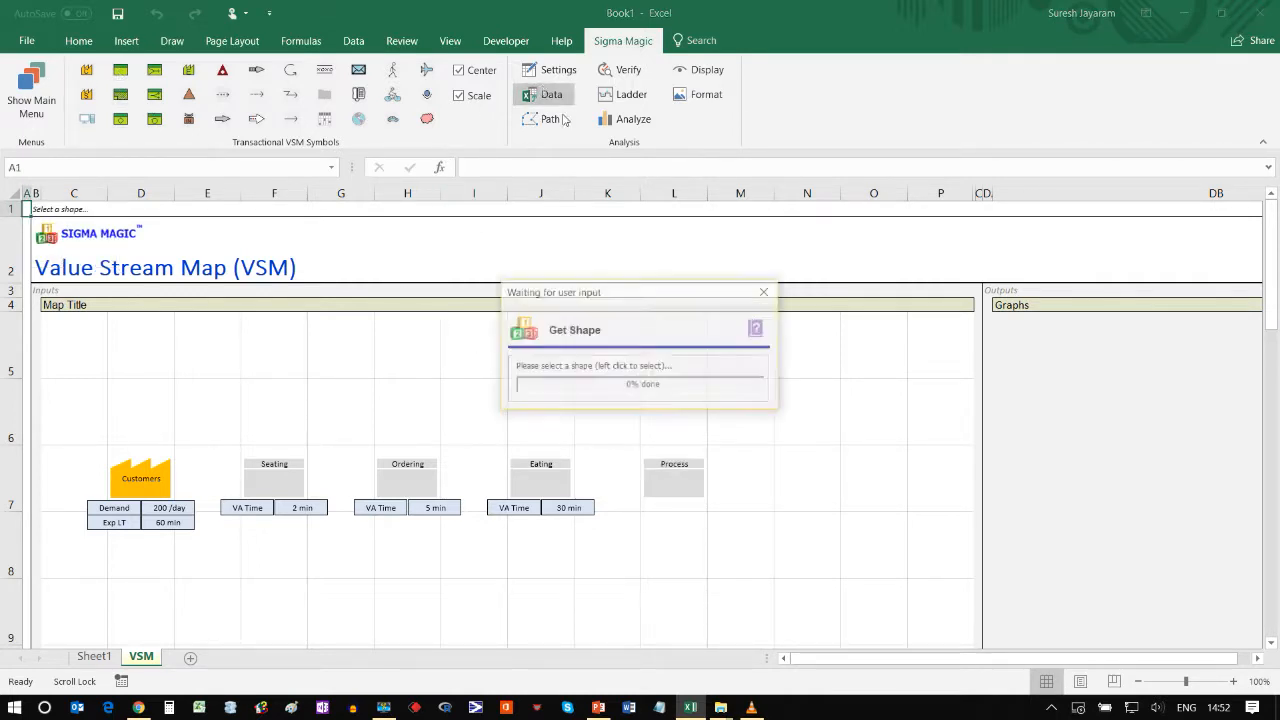
click(700, 465)
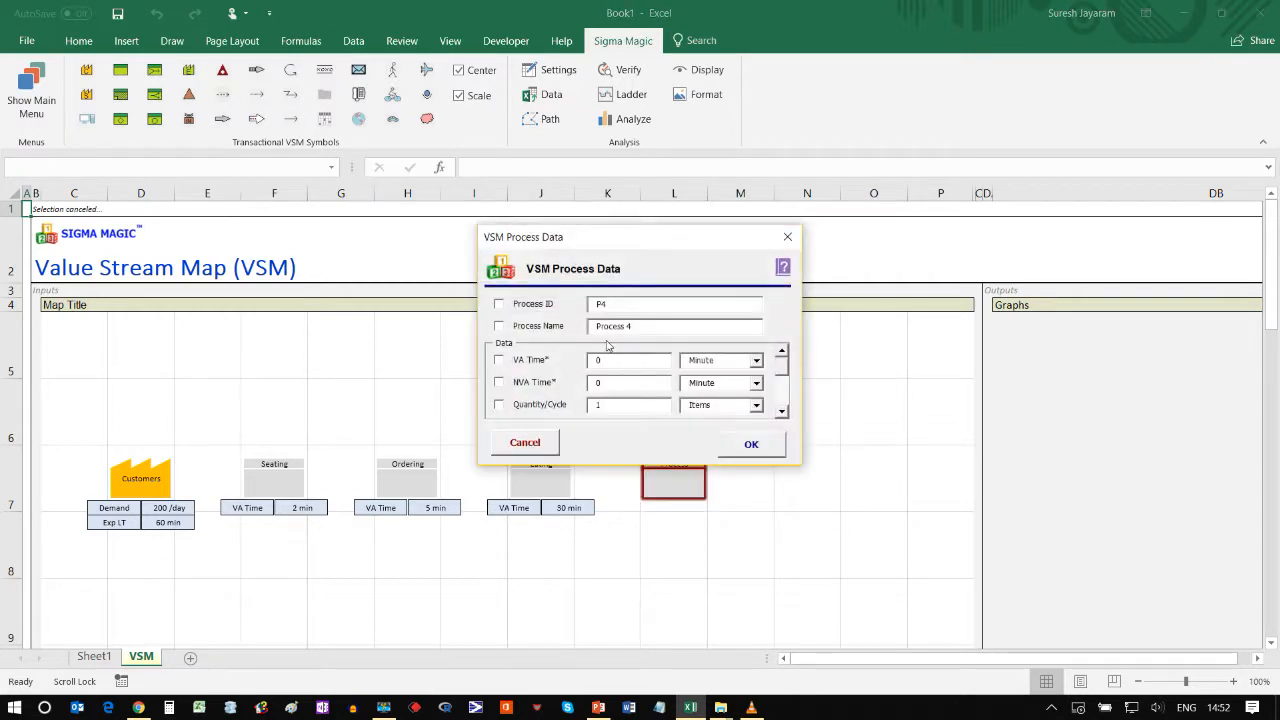
drag(643, 328, 560, 327)
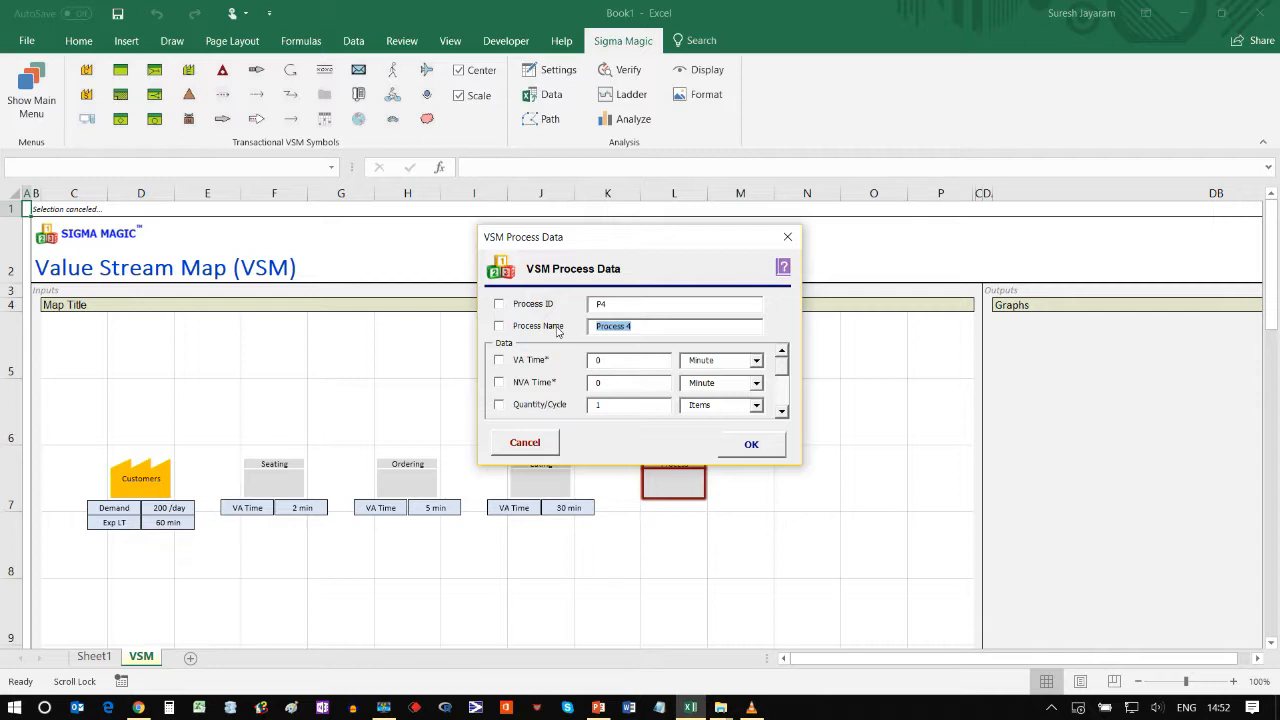
text(P)
click(498, 326)
click(499, 360)
click(750, 445)
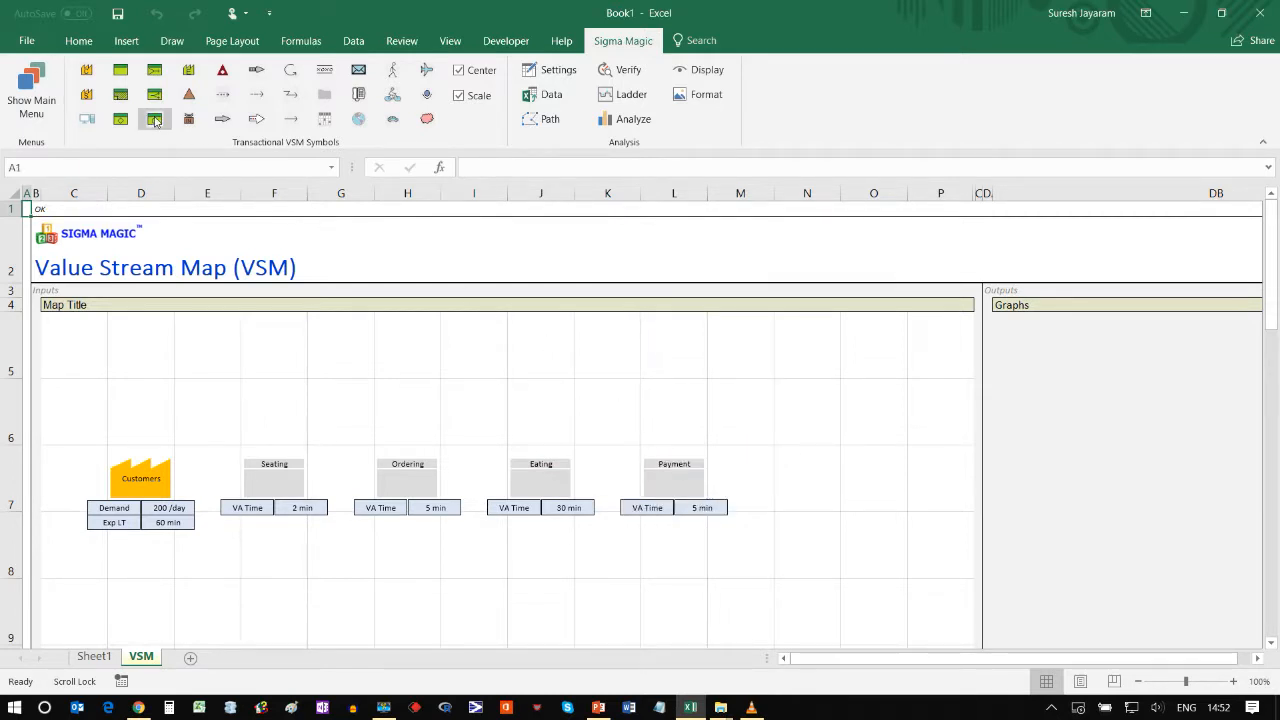
Add a Terminate process symbol in cell N7 after Payment and name it Done.
click(157, 121)
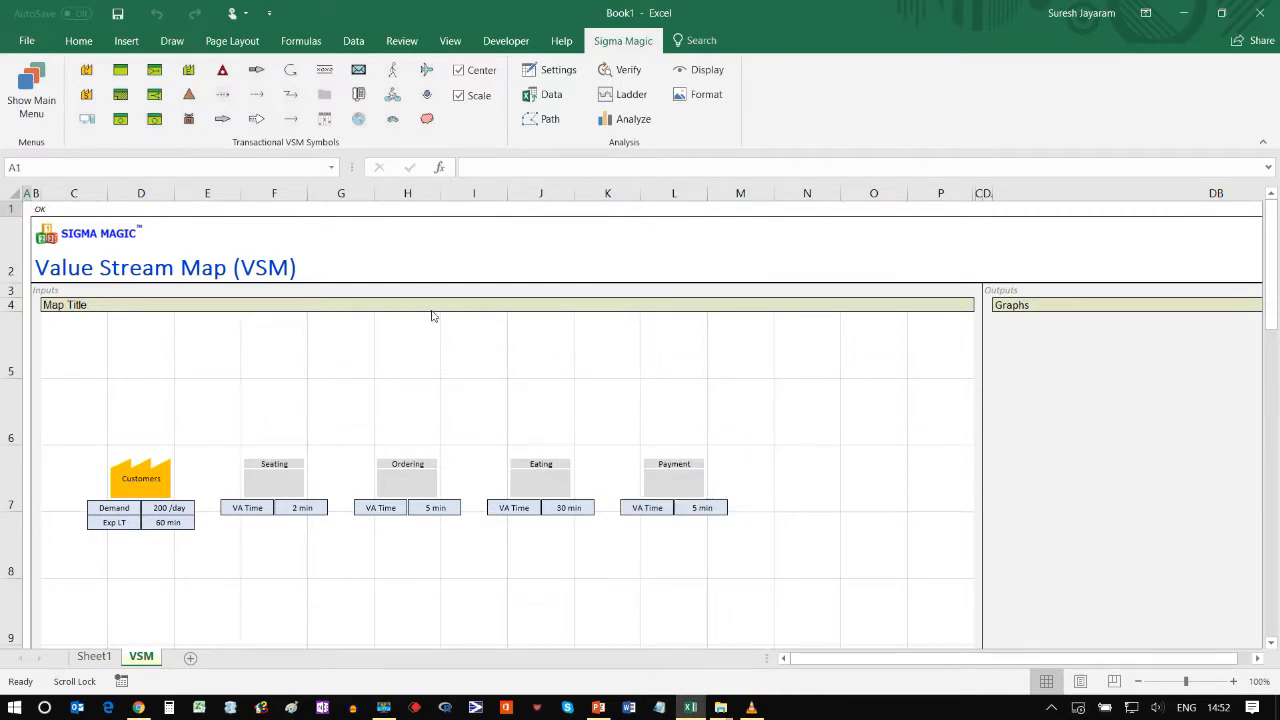
click(766, 464)
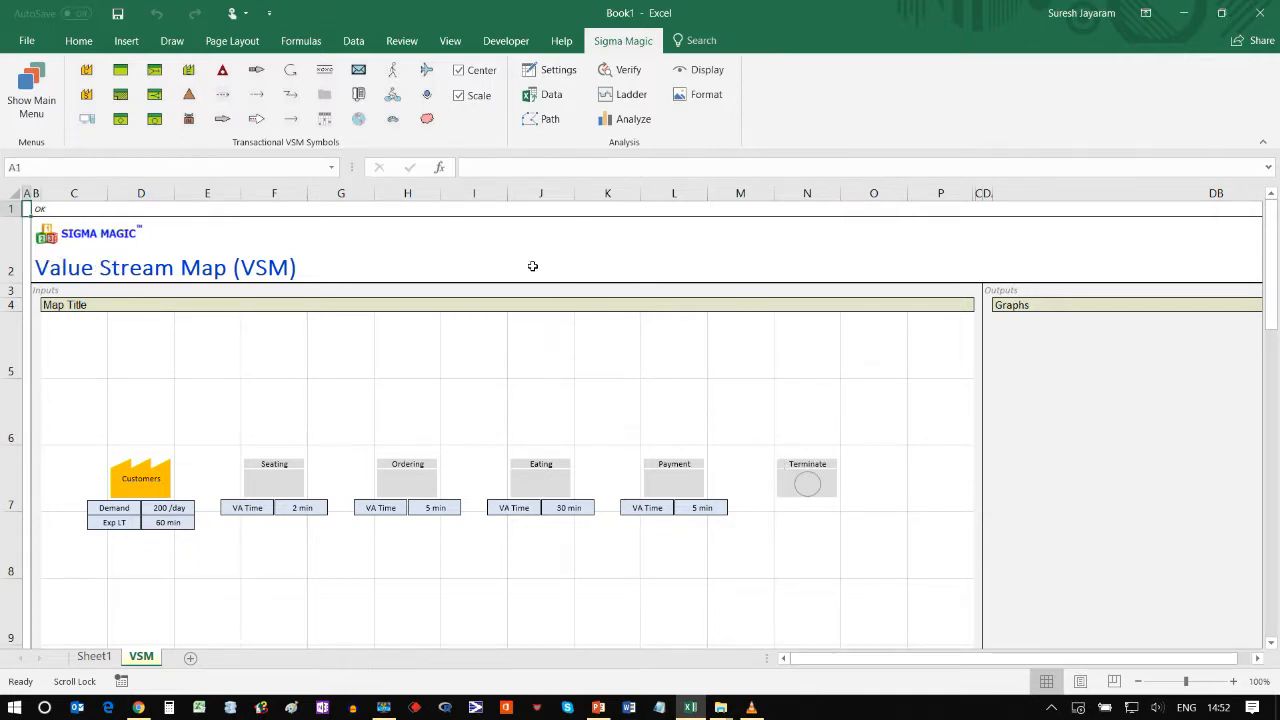
click(547, 95)
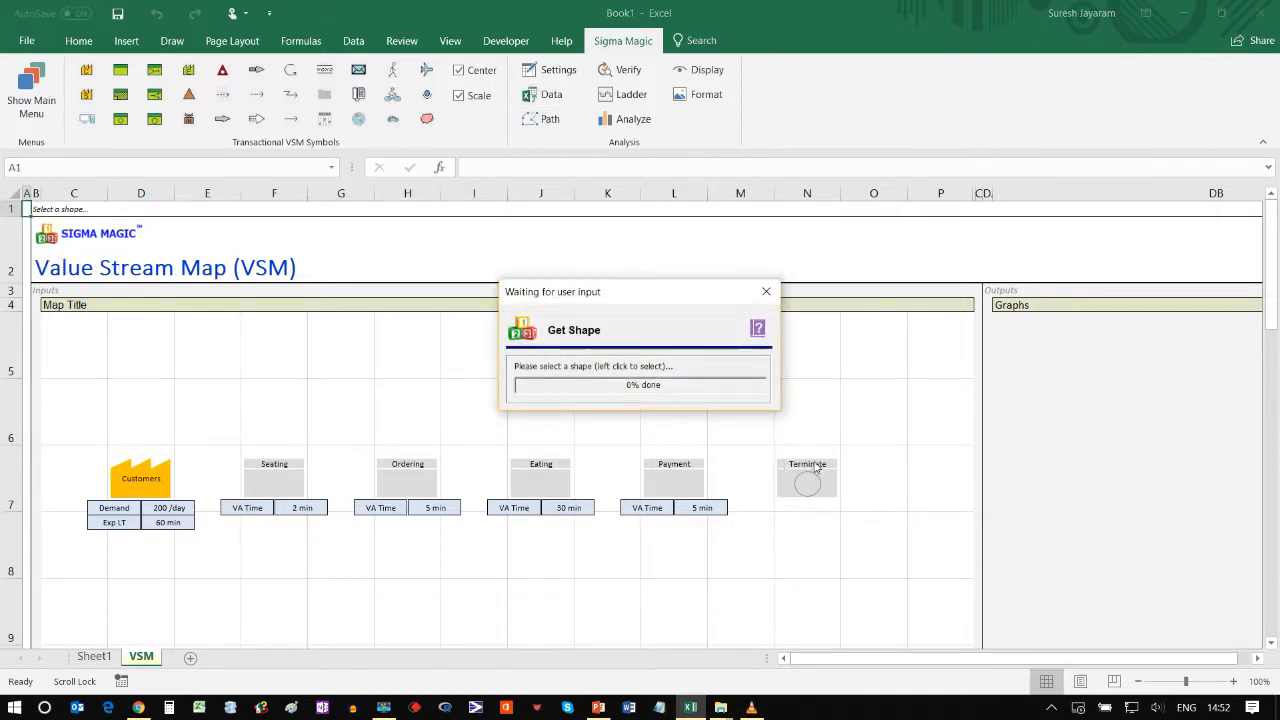
click(815, 468)
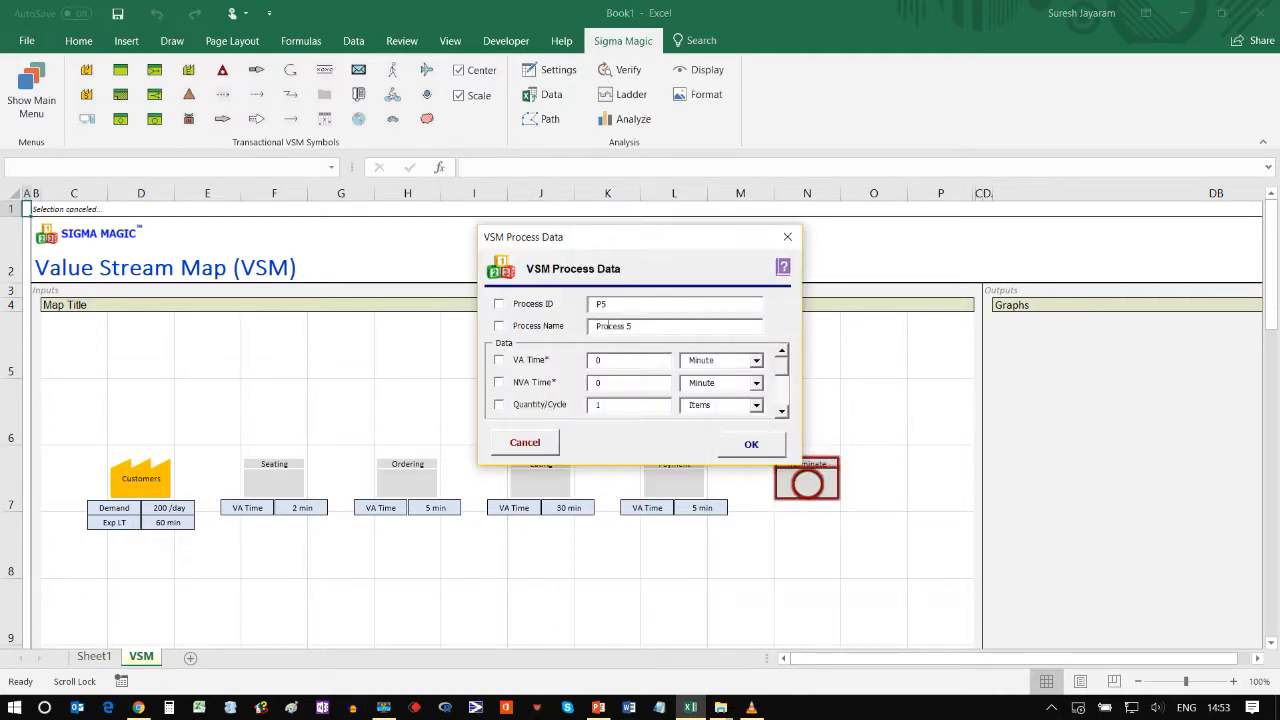
triple_click(609, 326)
text(Done)
click(764, 450)
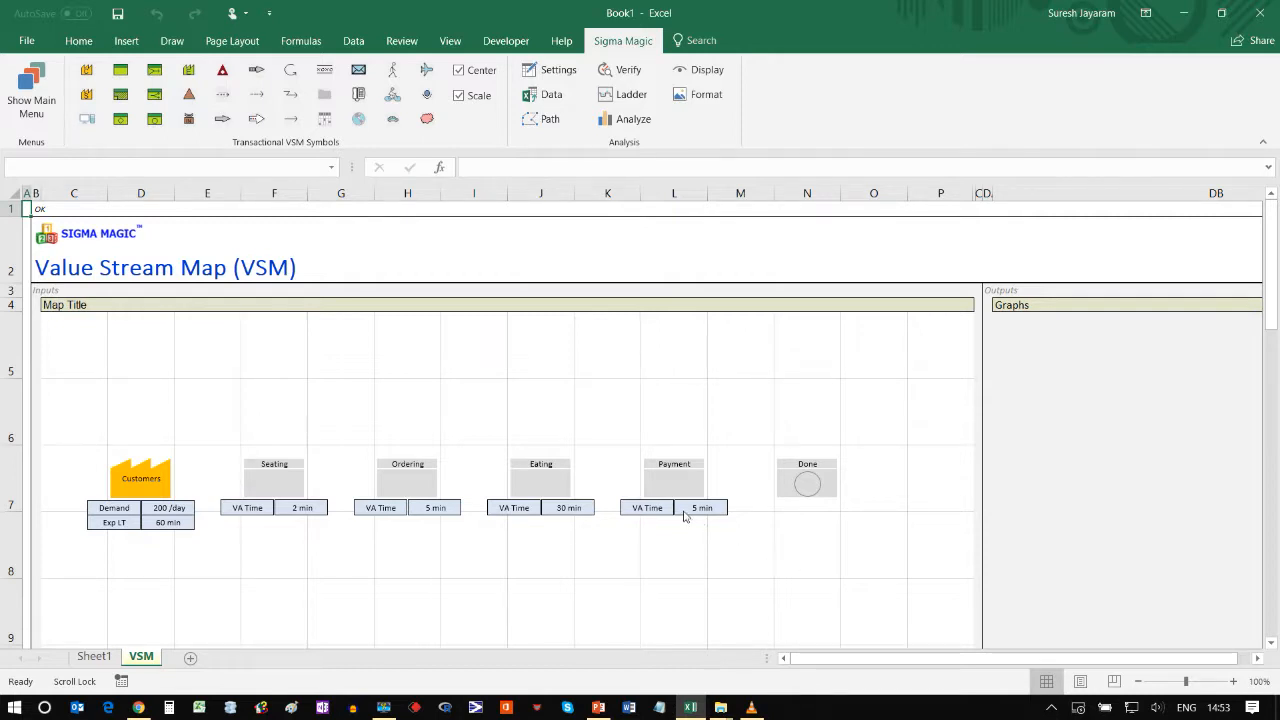
Add a plain inventory symbol in cell E6 and inventory symbols with a clock in cells G6, I6 and K6.
click(189, 97)
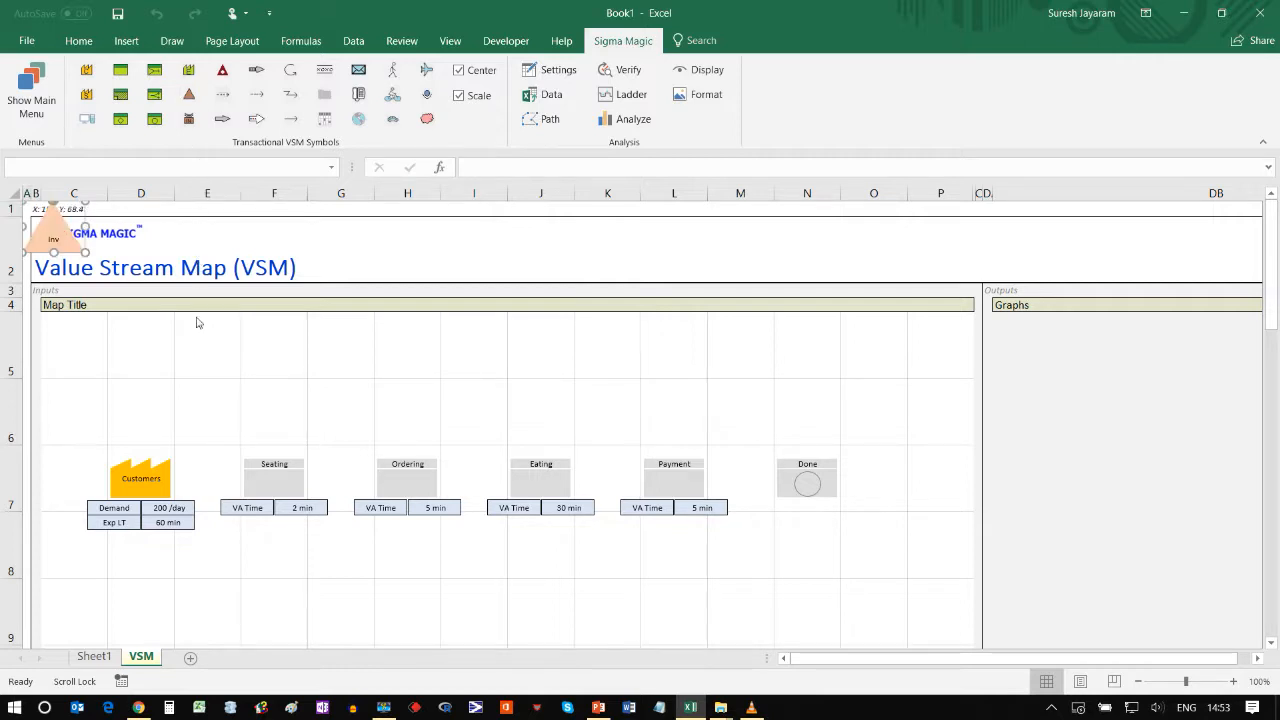
click(190, 403)
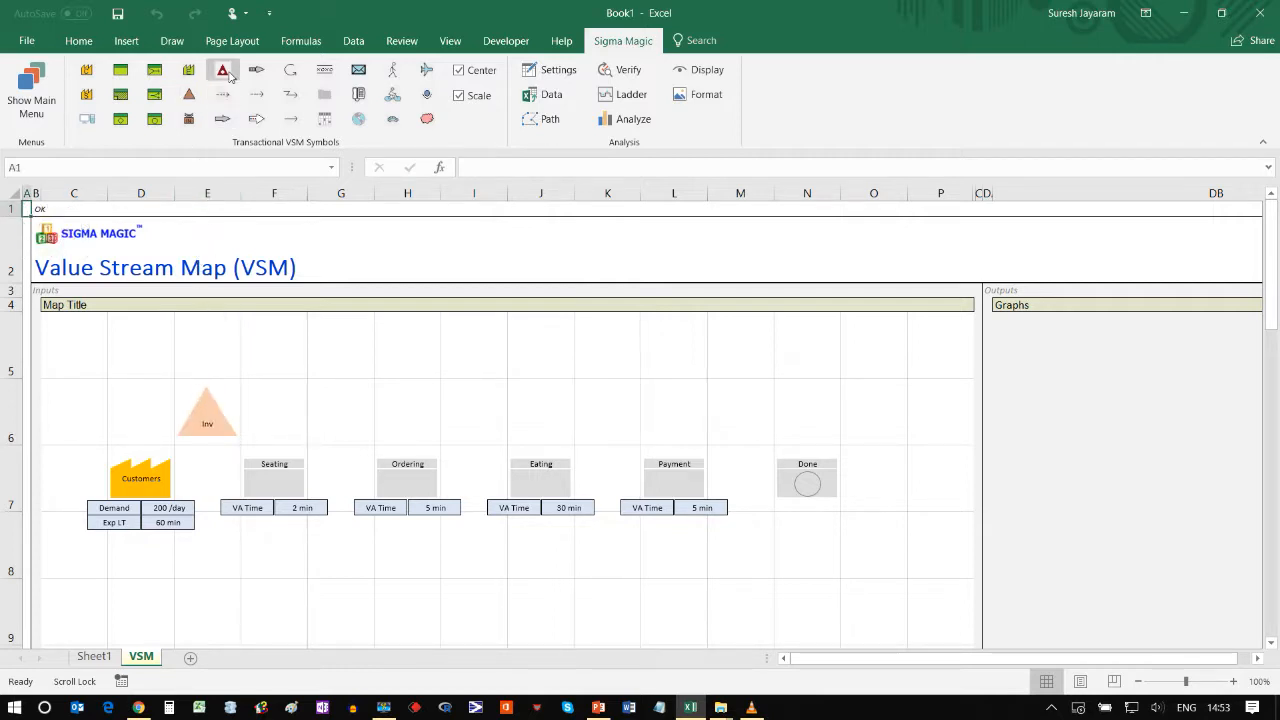
click(189, 94)
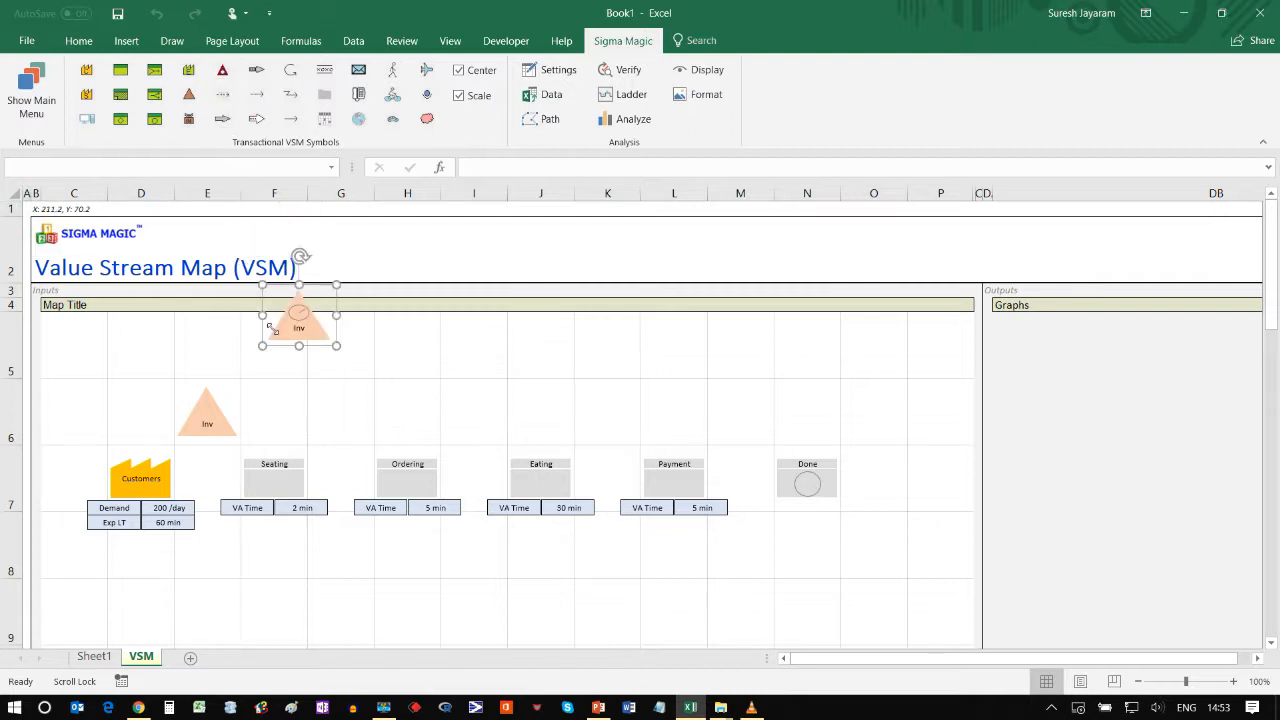
click(308, 382)
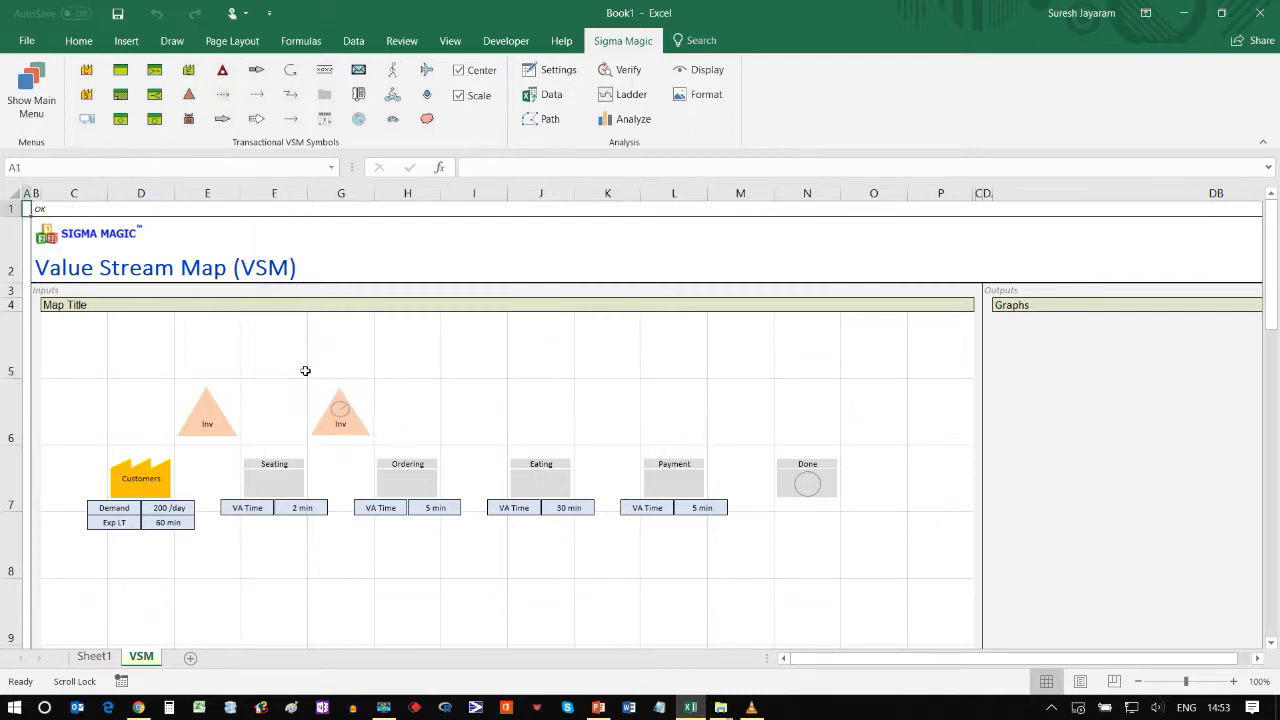
click(220, 73)
click(440, 368)
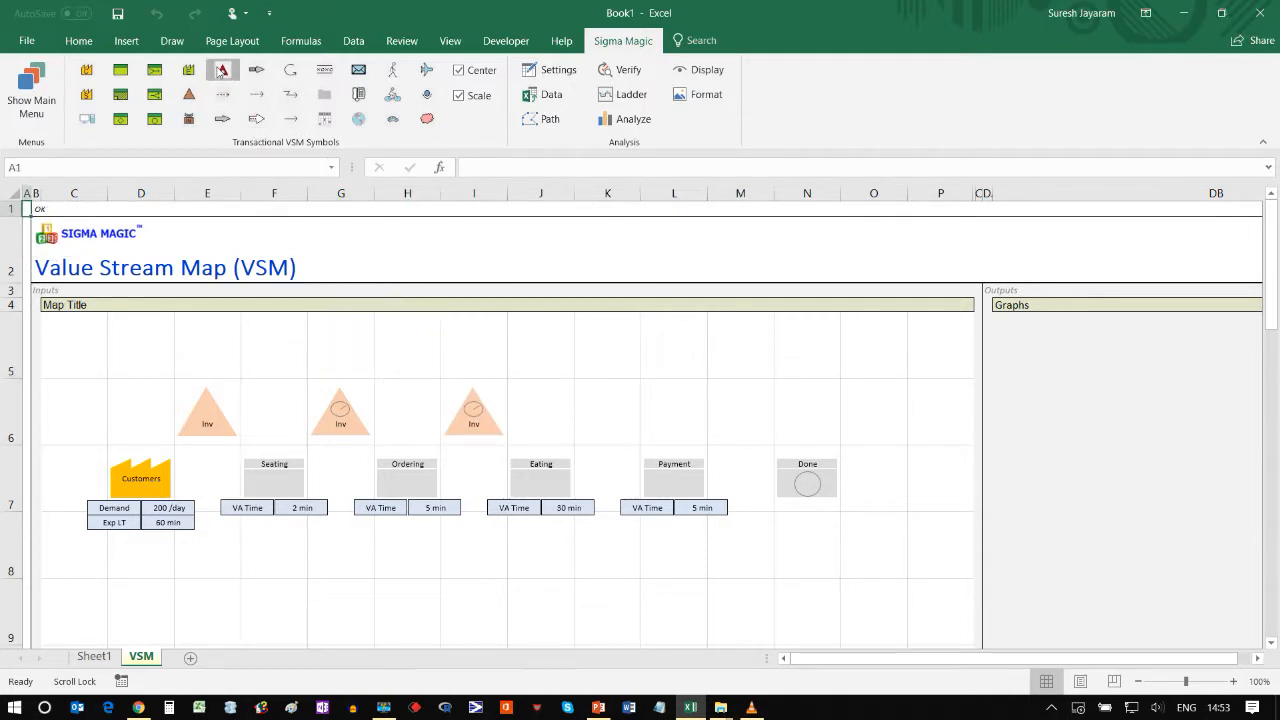
click(563, 378)
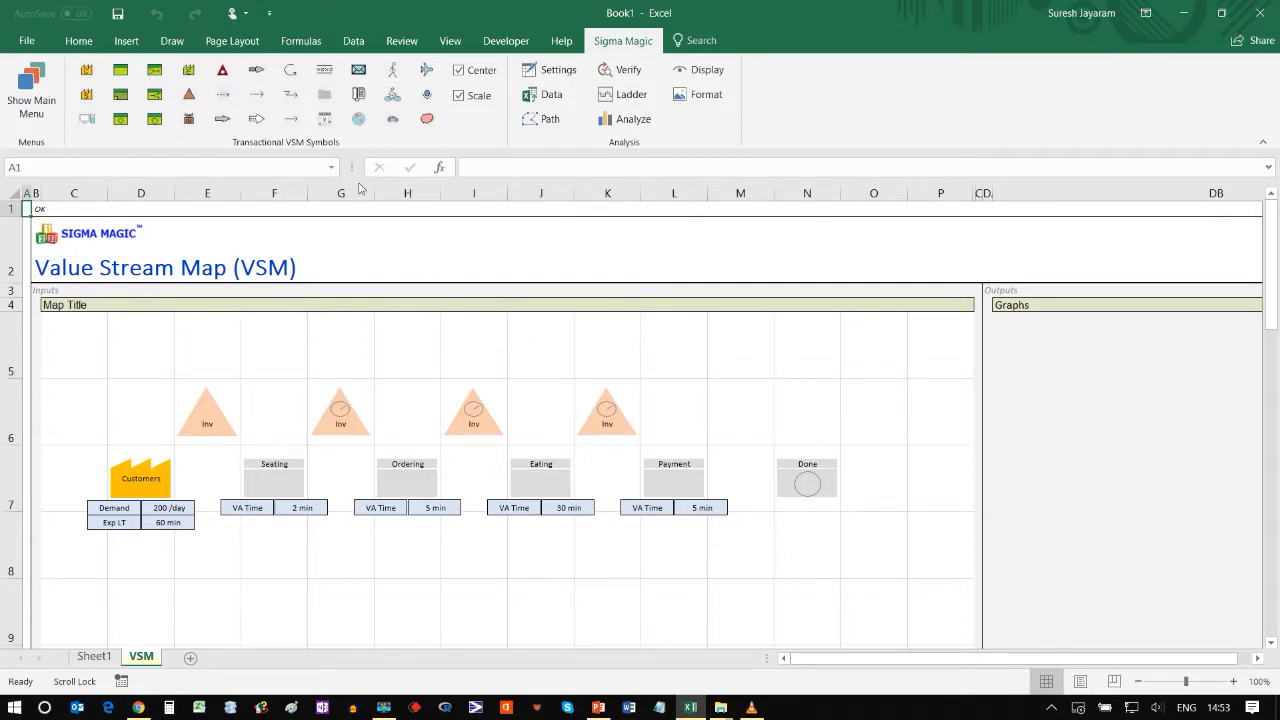
Show a quantity of 10 on the inventory symbol in cell E6.
click(547, 96)
click(224, 400)
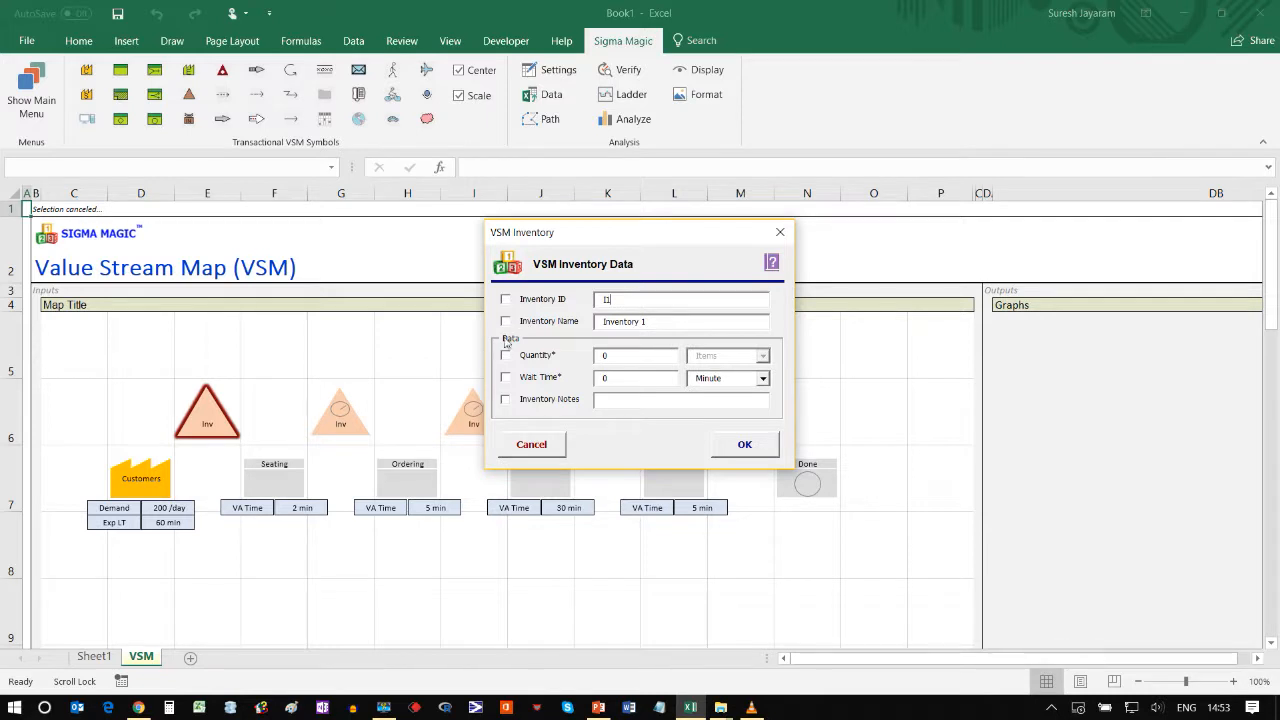
double_click(627, 354)
text(10)
click(750, 446)
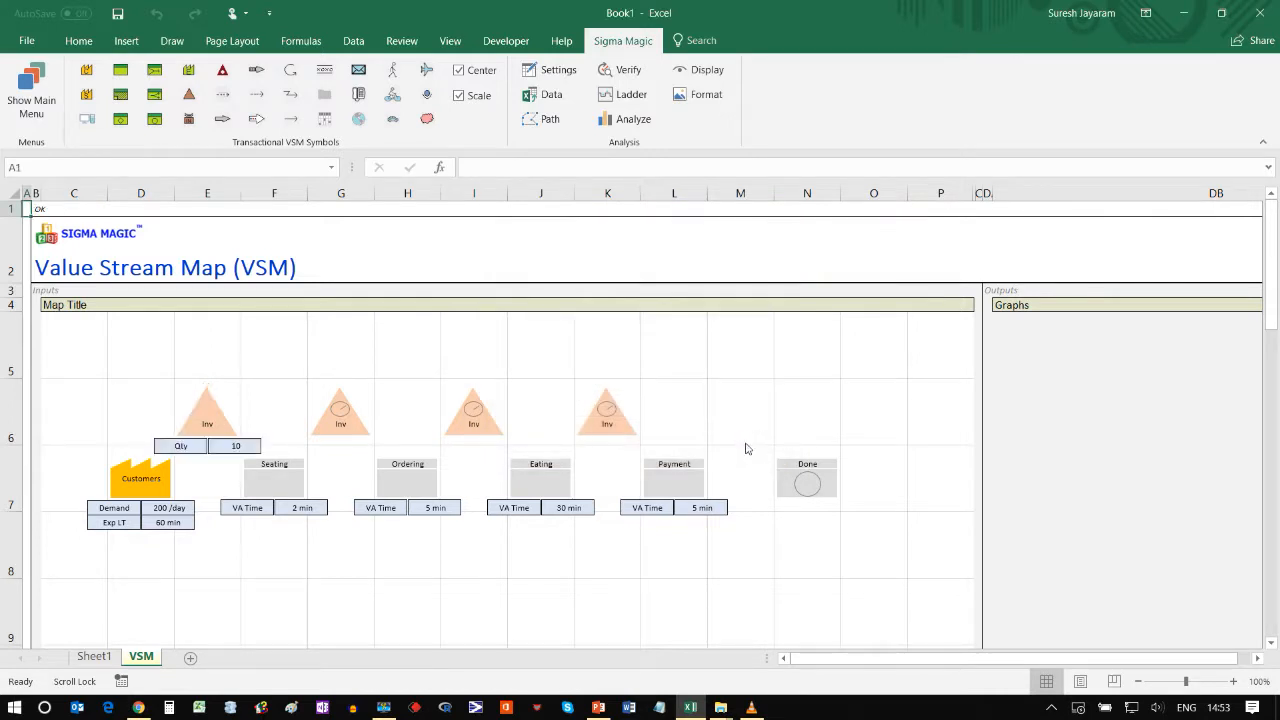
Show a wait time of 5 minutes on the inventory symbol in cell G6.
click(552, 95)
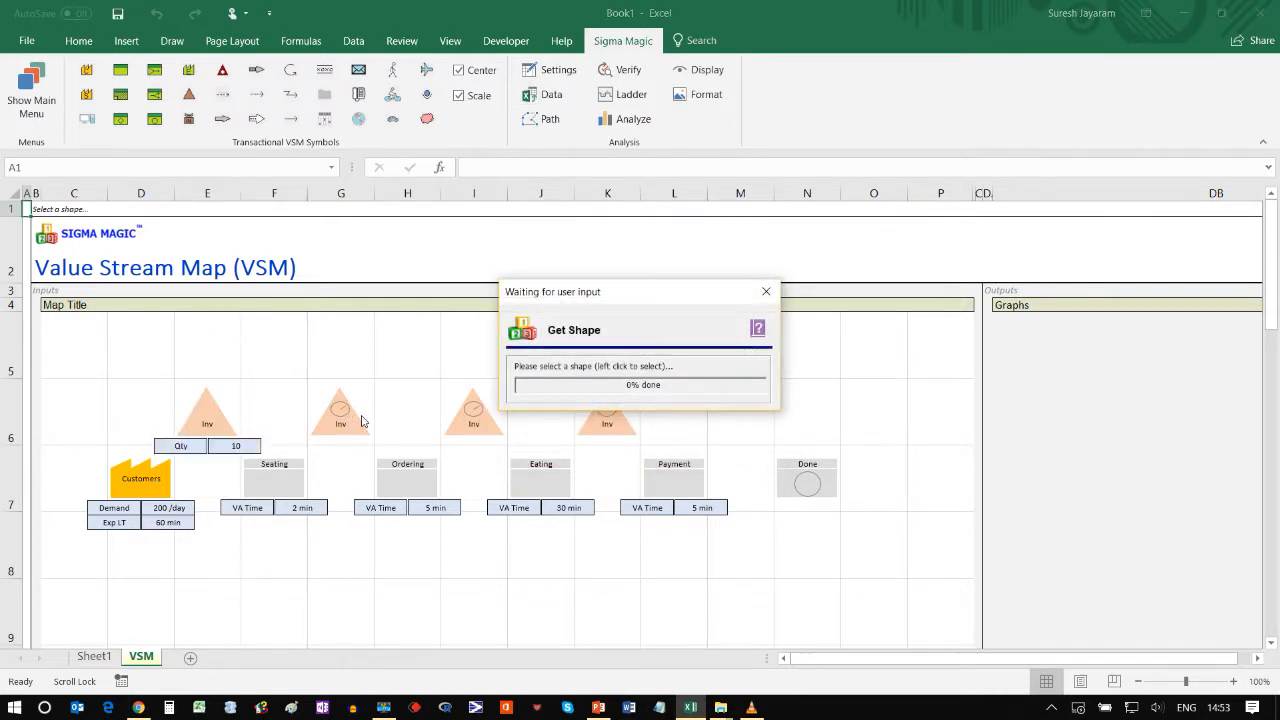
click(362, 425)
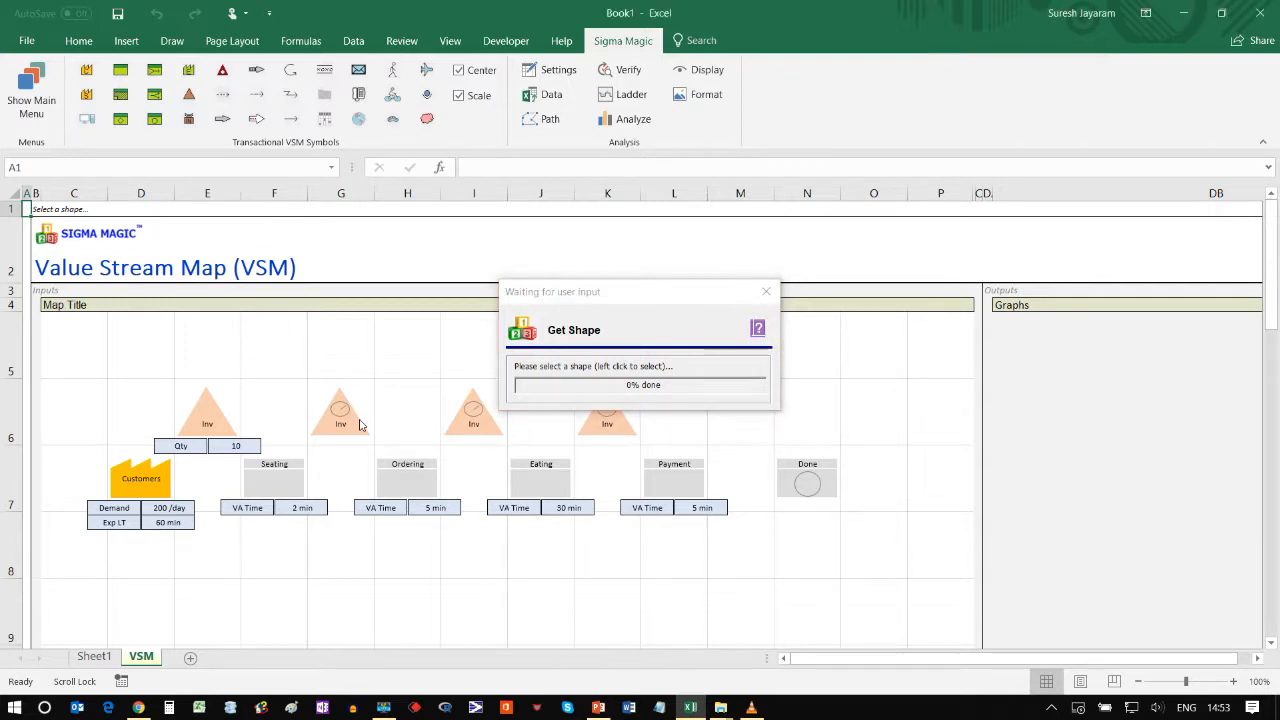
click(362, 425)
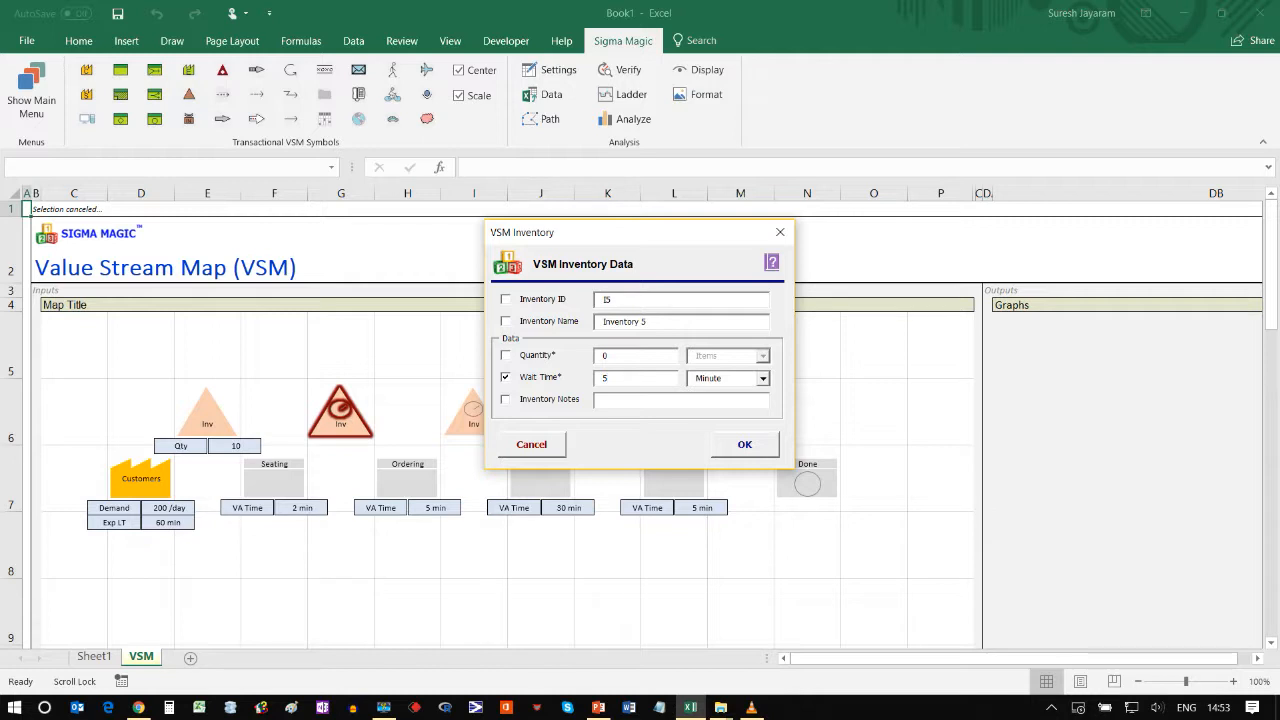
click(744, 446)
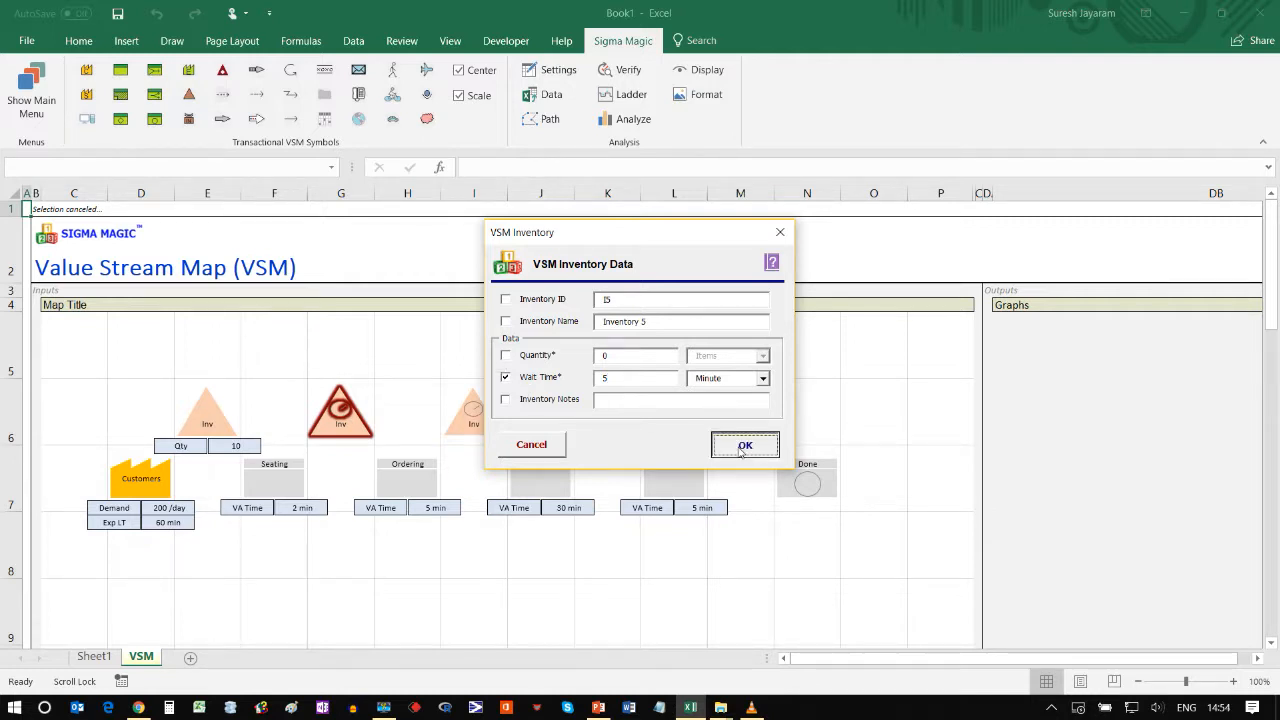
Show a wait time of 15 minutes on the inventory symbol in cell I6.
click(520, 98)
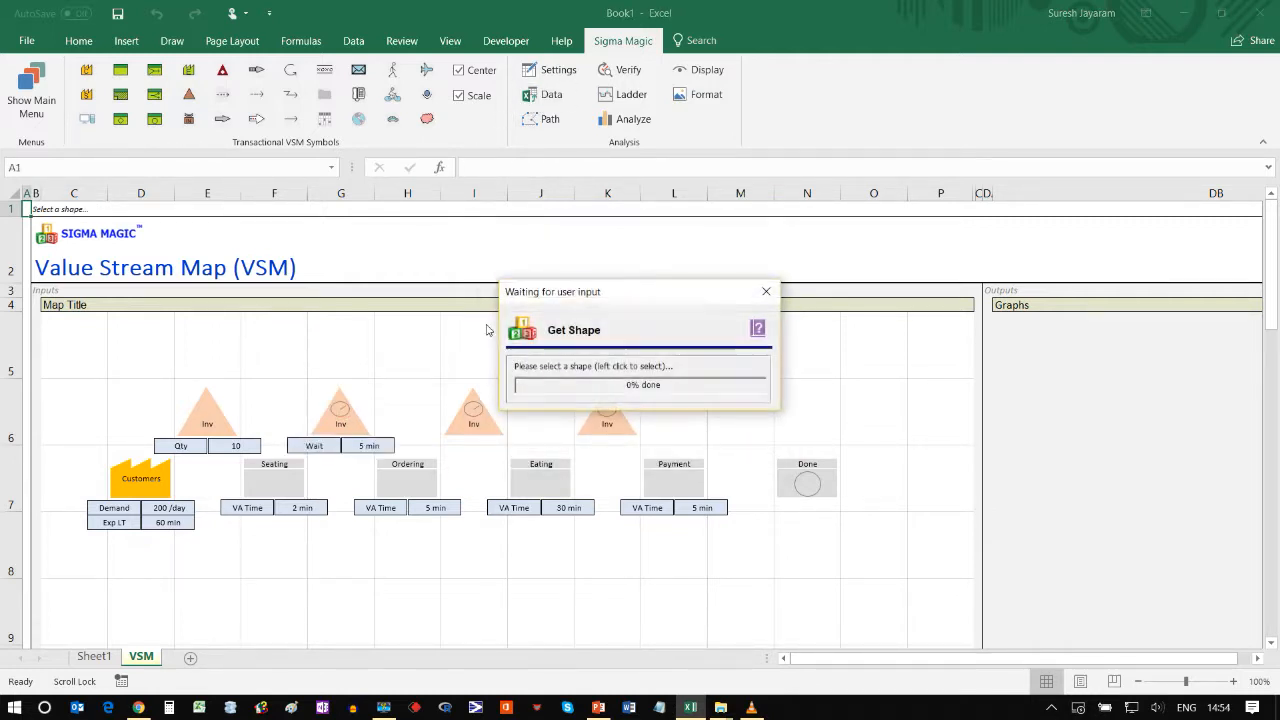
click(489, 422)
click(519, 381)
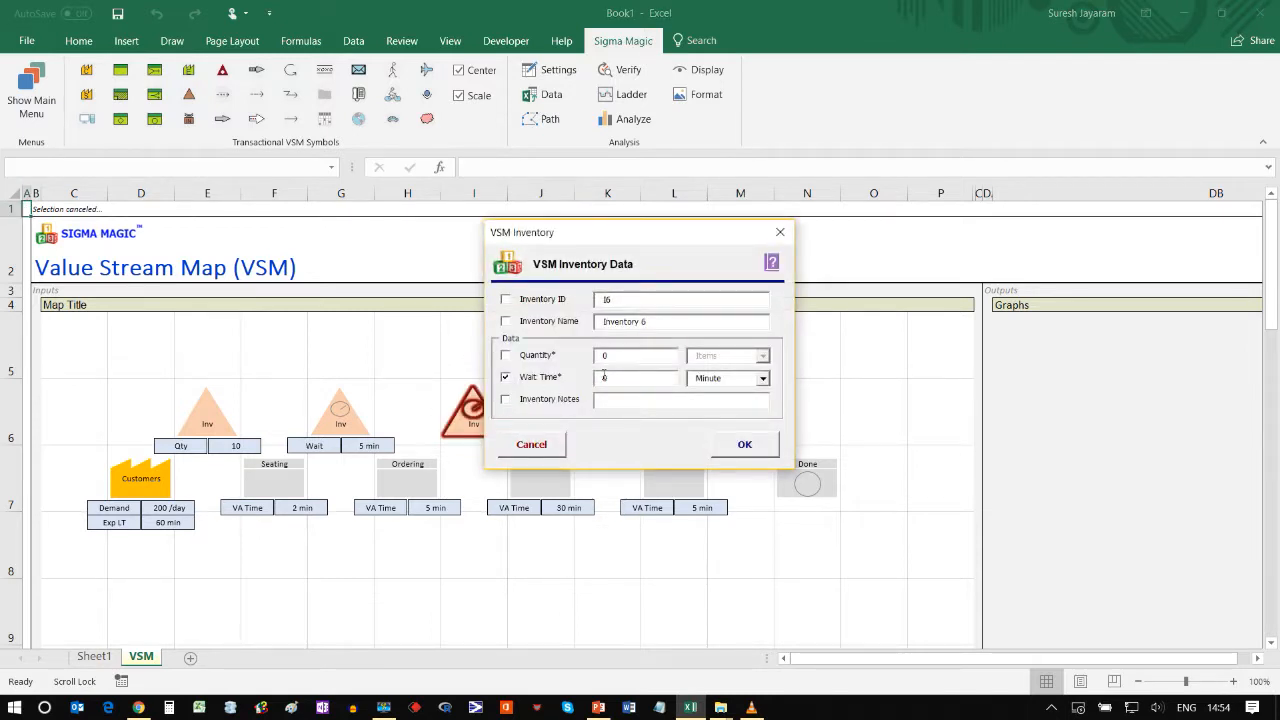
text(15)
click(731, 446)
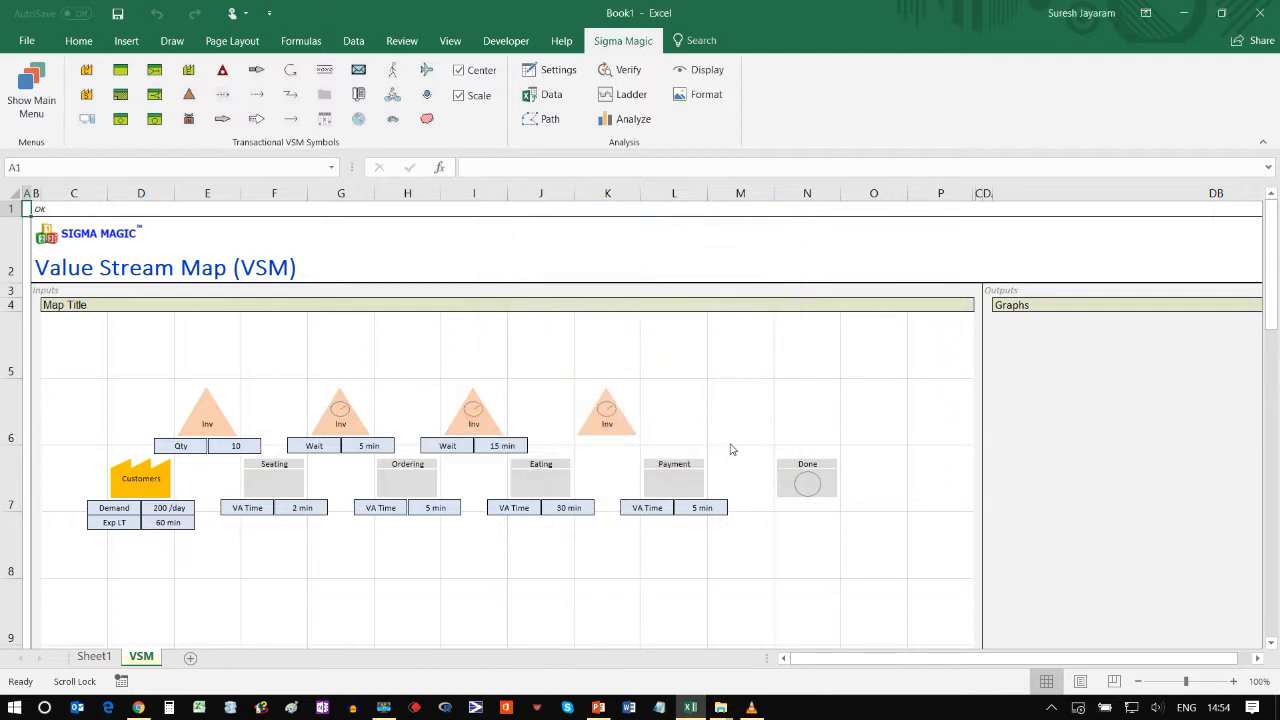
Show a wait time of 10 minutes on the inventory symbol in cell K6.
click(551, 94)
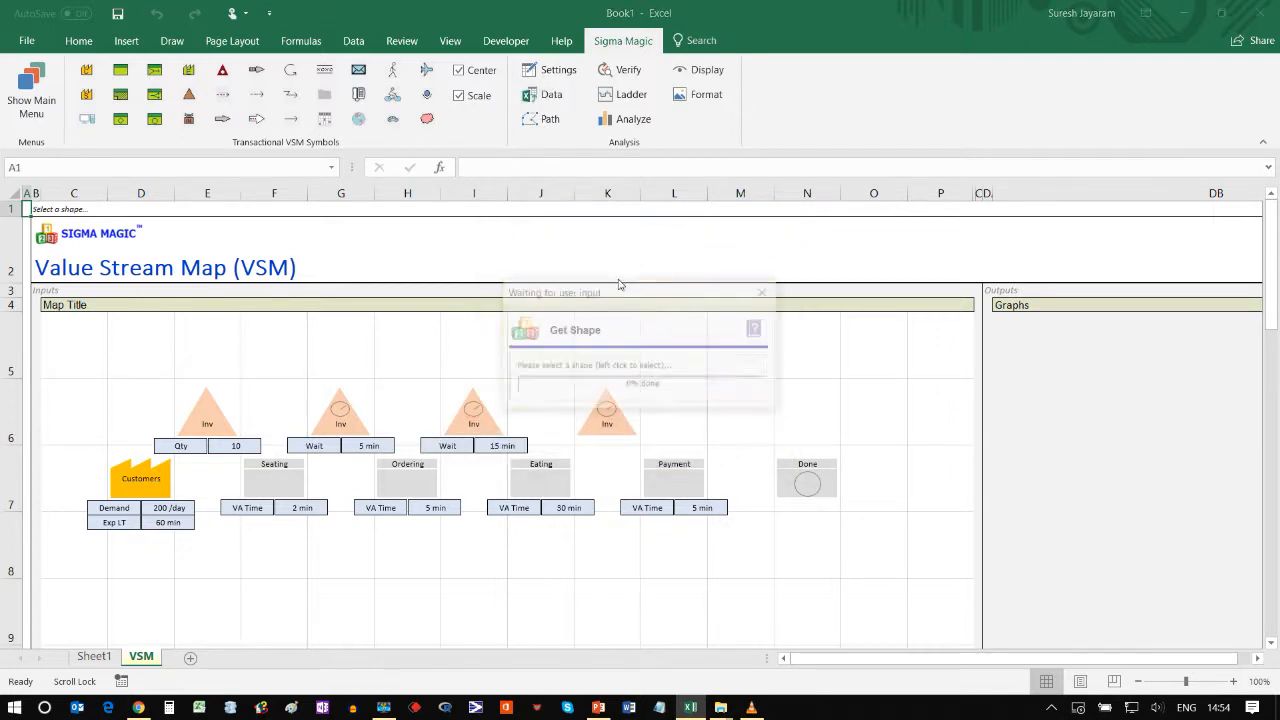
click(632, 426)
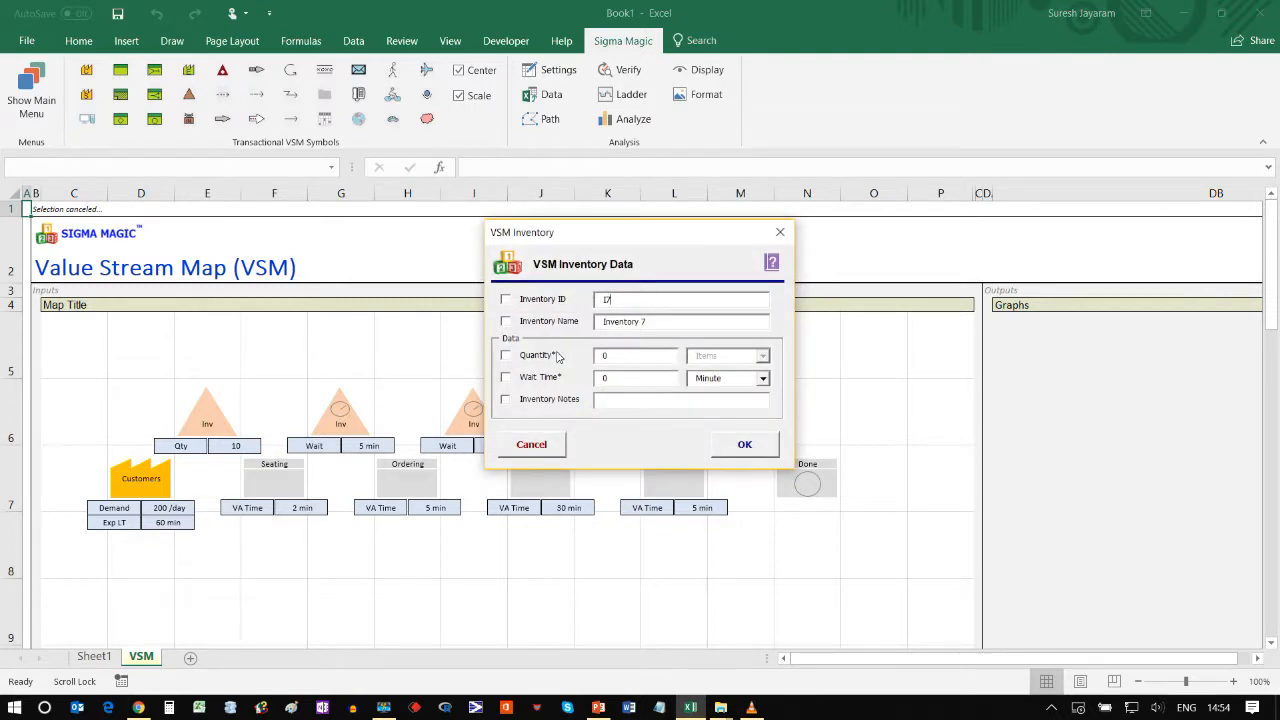
click(505, 379)
click(746, 447)
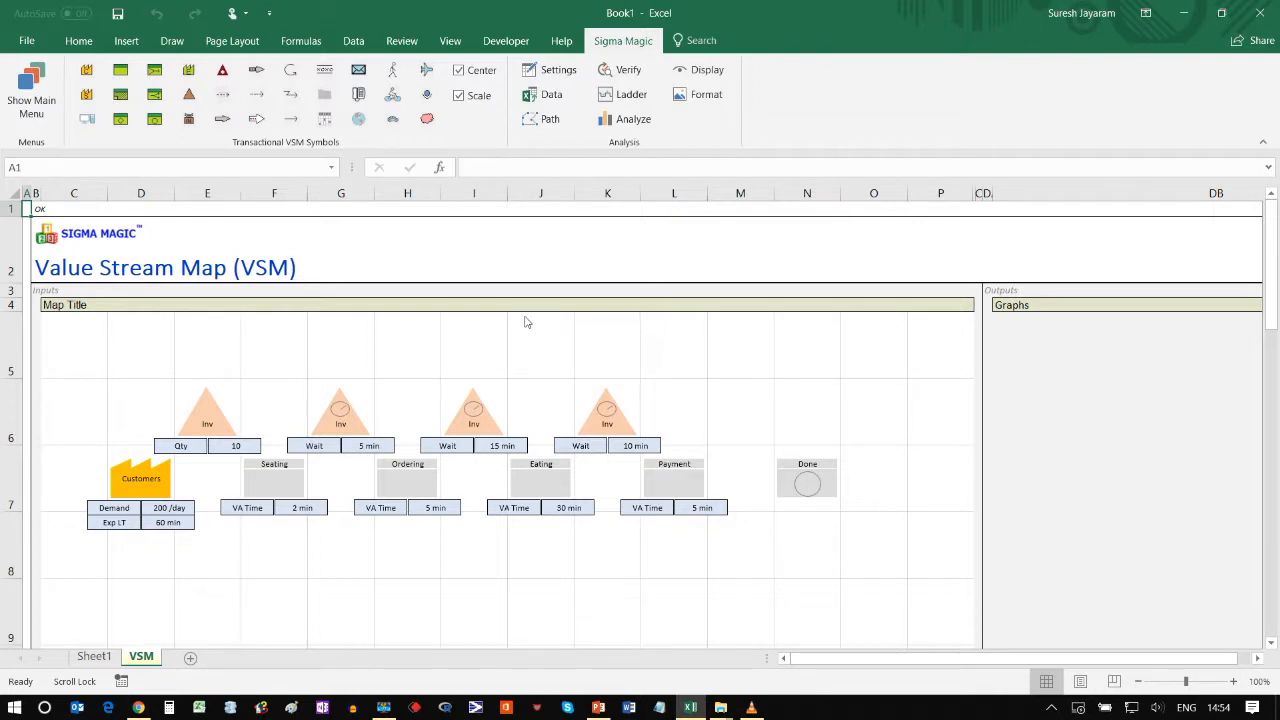
Connect Customers to Seating and Seating to Ordering with striped push arrows.
click(256, 71)
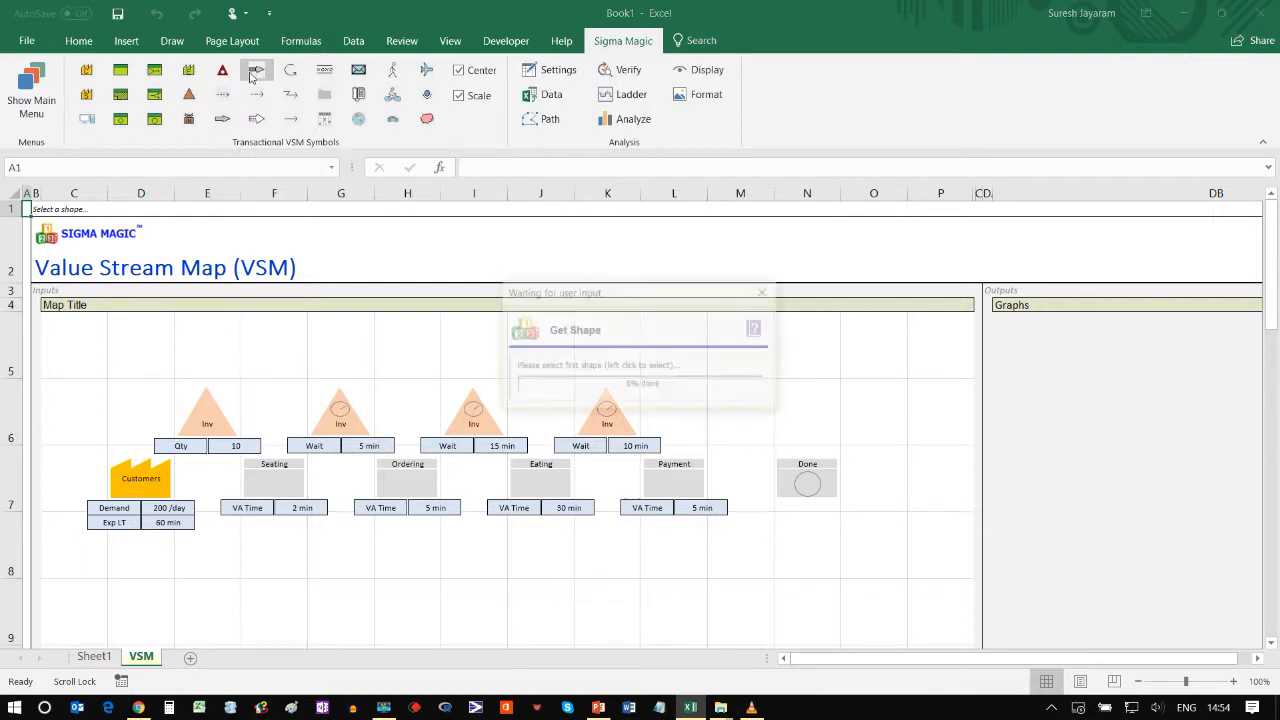
click(172, 495)
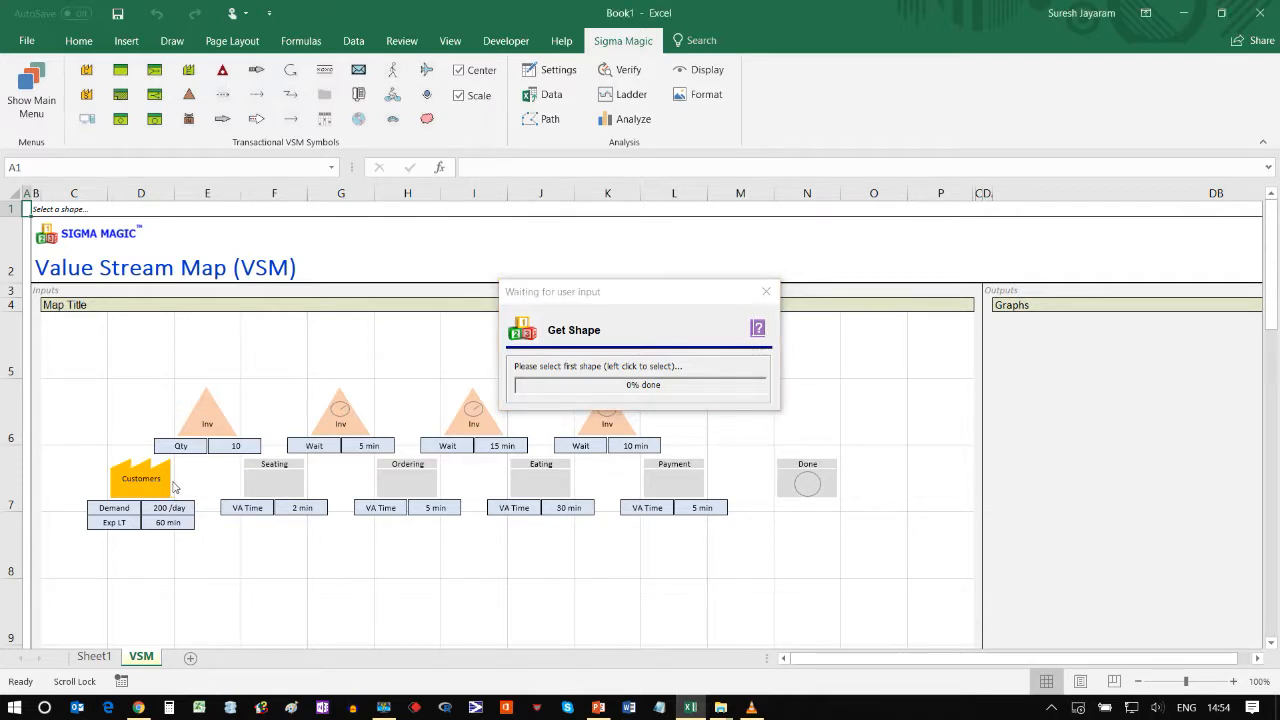
click(172, 487)
click(285, 479)
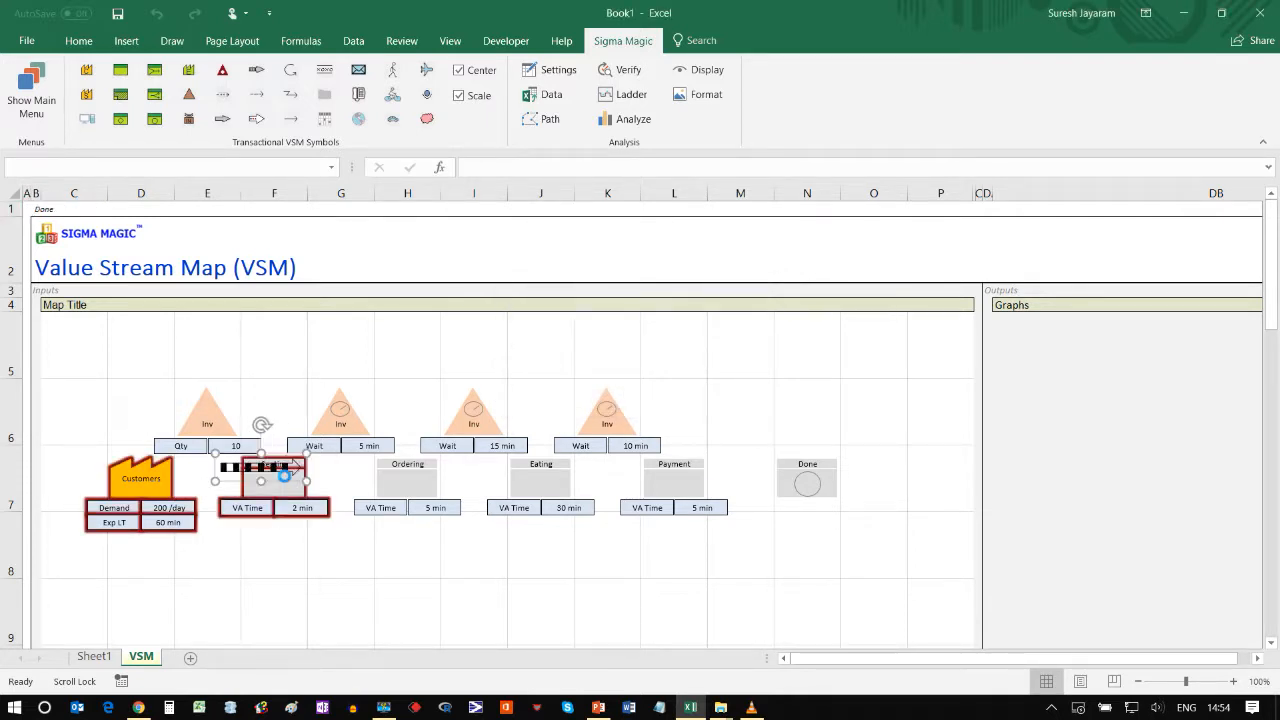
click(252, 71)
click(290, 488)
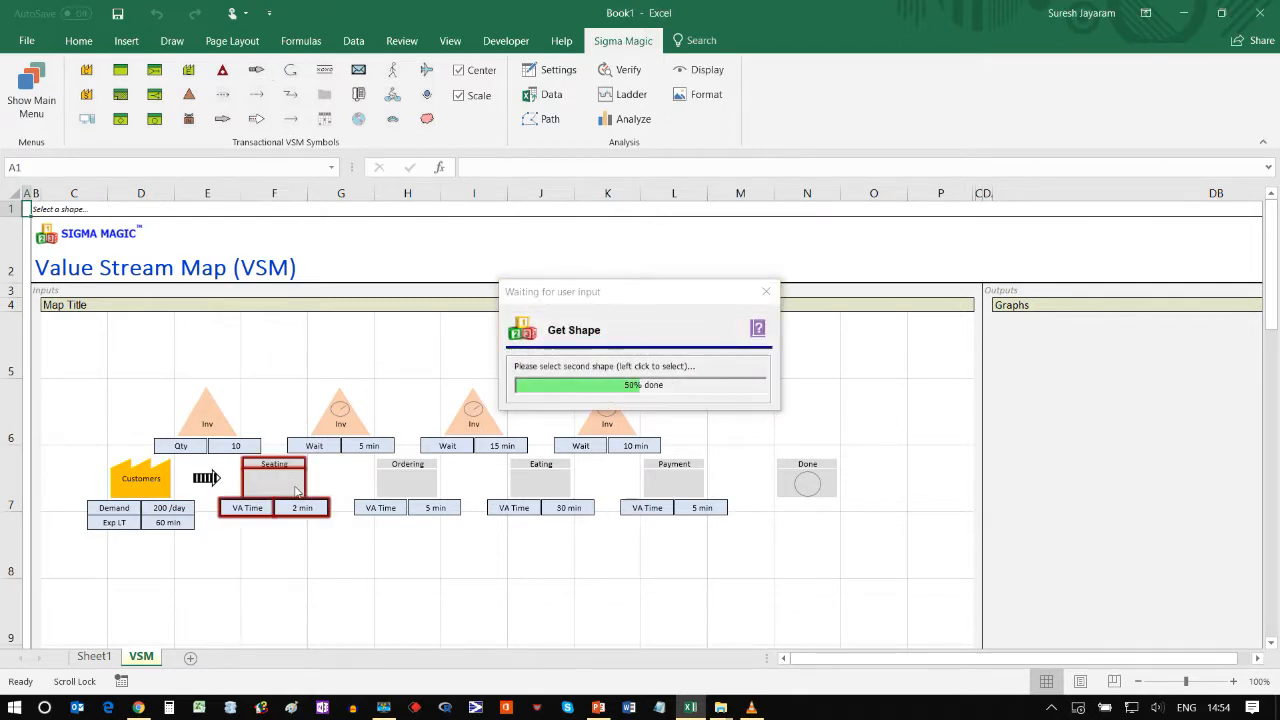
click(422, 487)
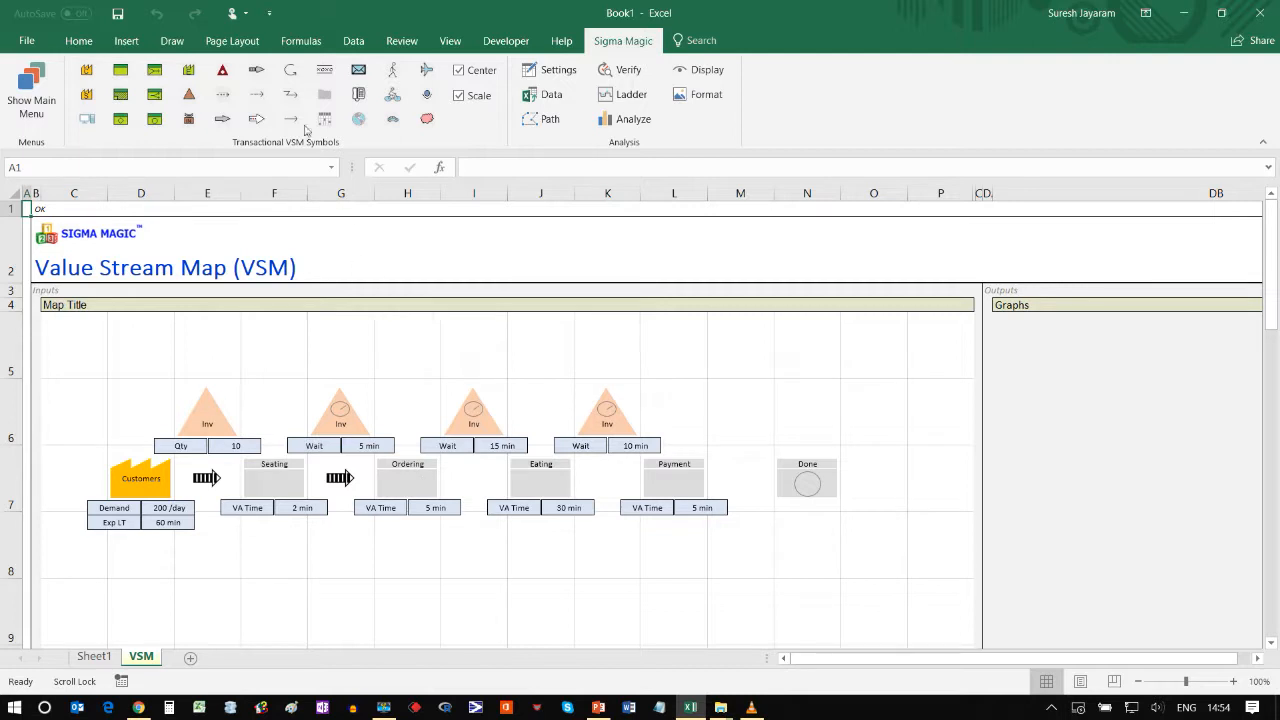
Connect Ordering to Eating, Eating to Payment, and Payment to Done with striped push arrows.
click(255, 70)
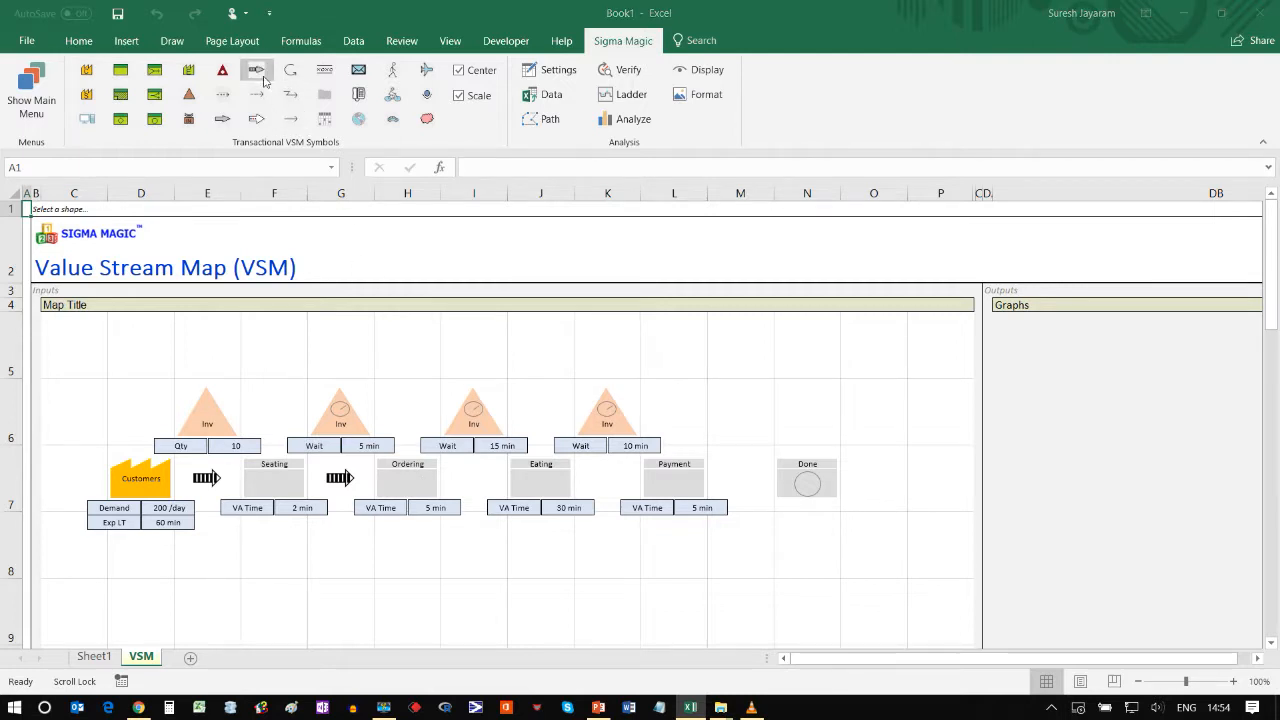
click(428, 483)
click(566, 481)
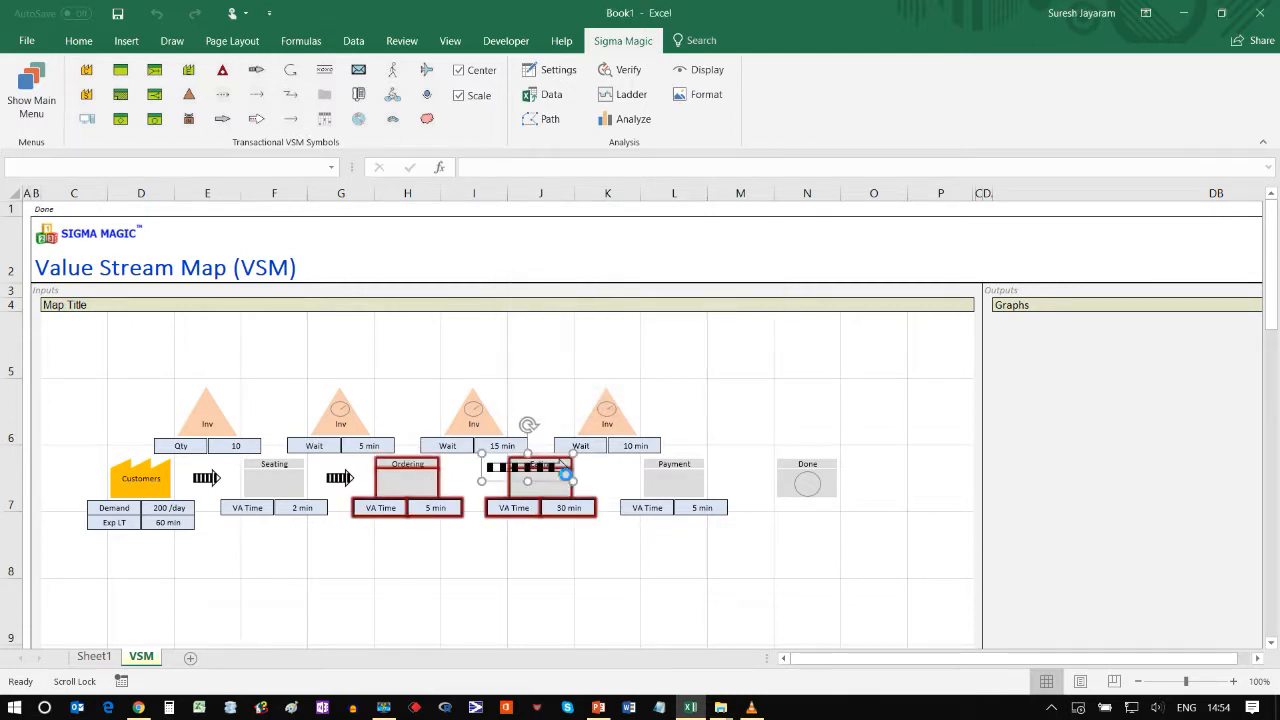
click(256, 70)
click(562, 487)
click(663, 482)
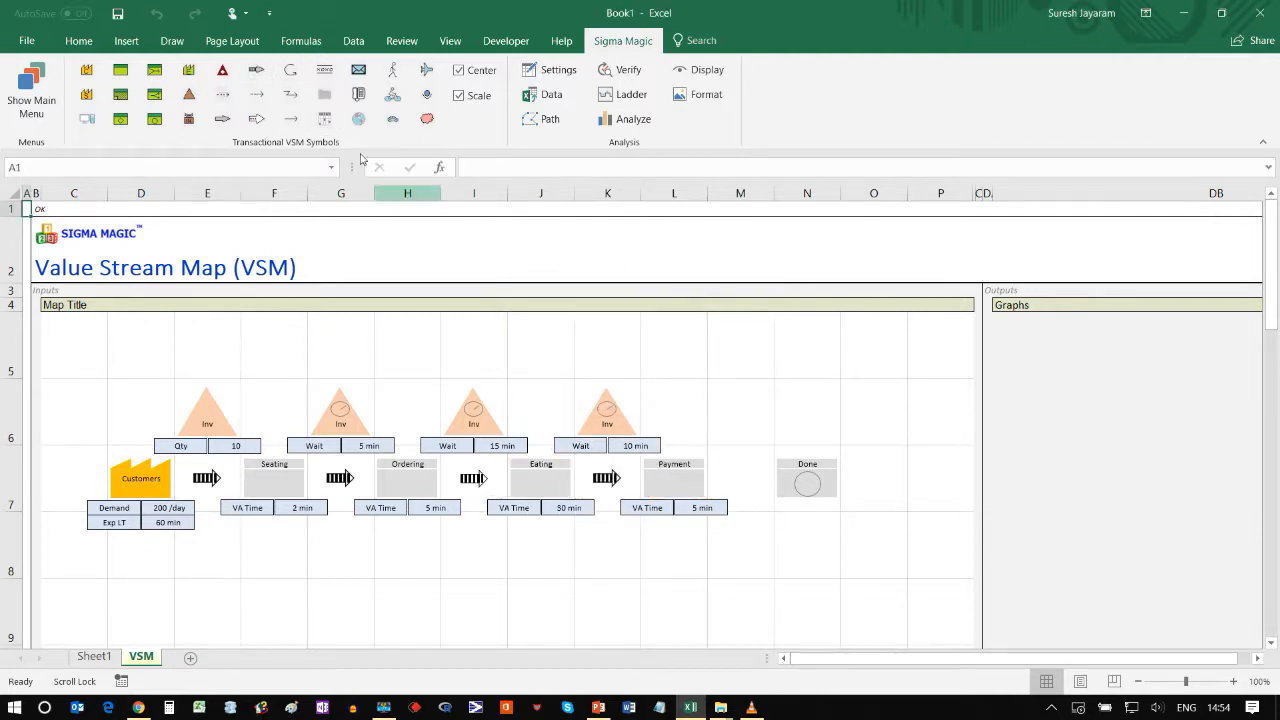
click(262, 74)
click(697, 486)
click(785, 486)
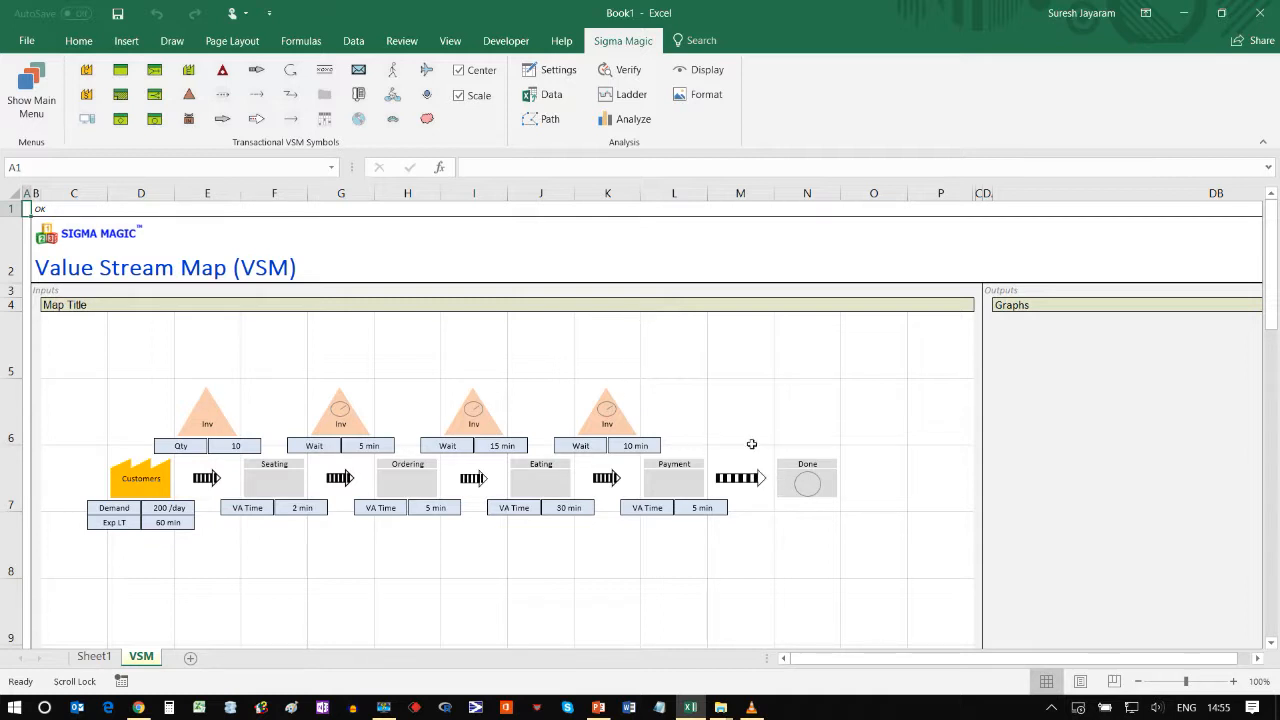
Open the Path Editor clear of the map and name path 1 End2End.
click(550, 125)
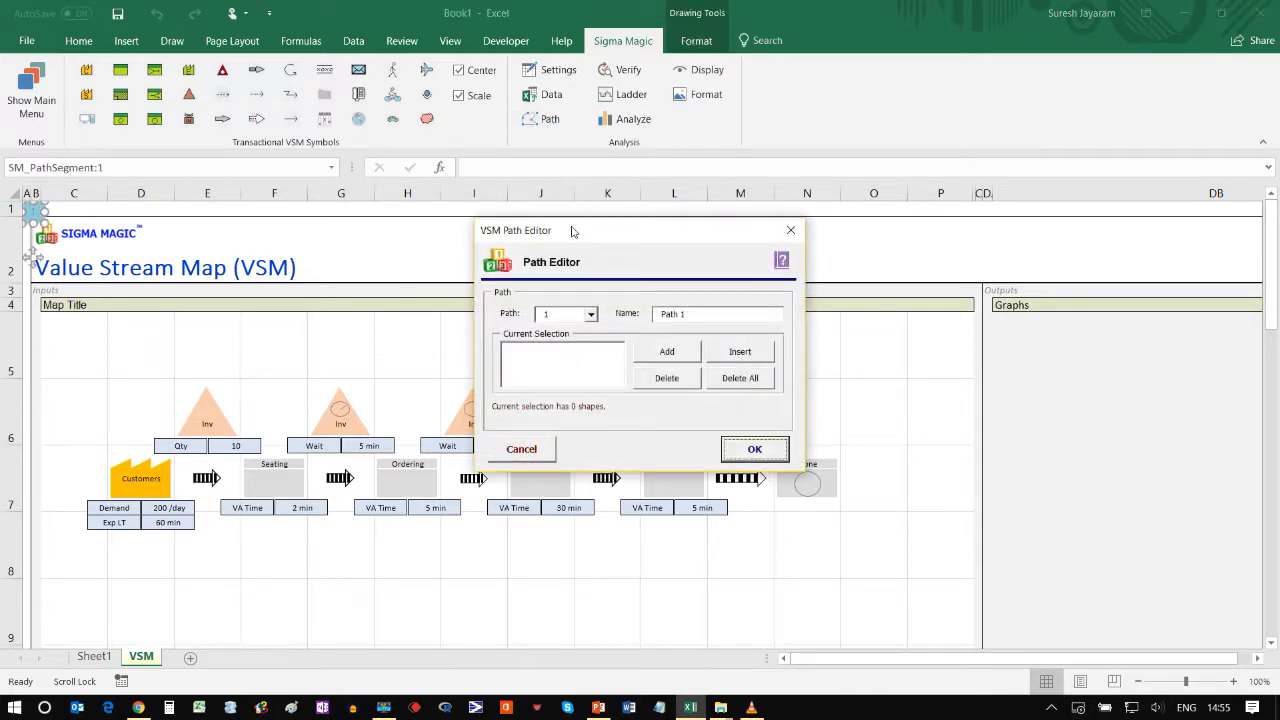
drag(572, 232, 868, 185)
drag(994, 267, 884, 267)
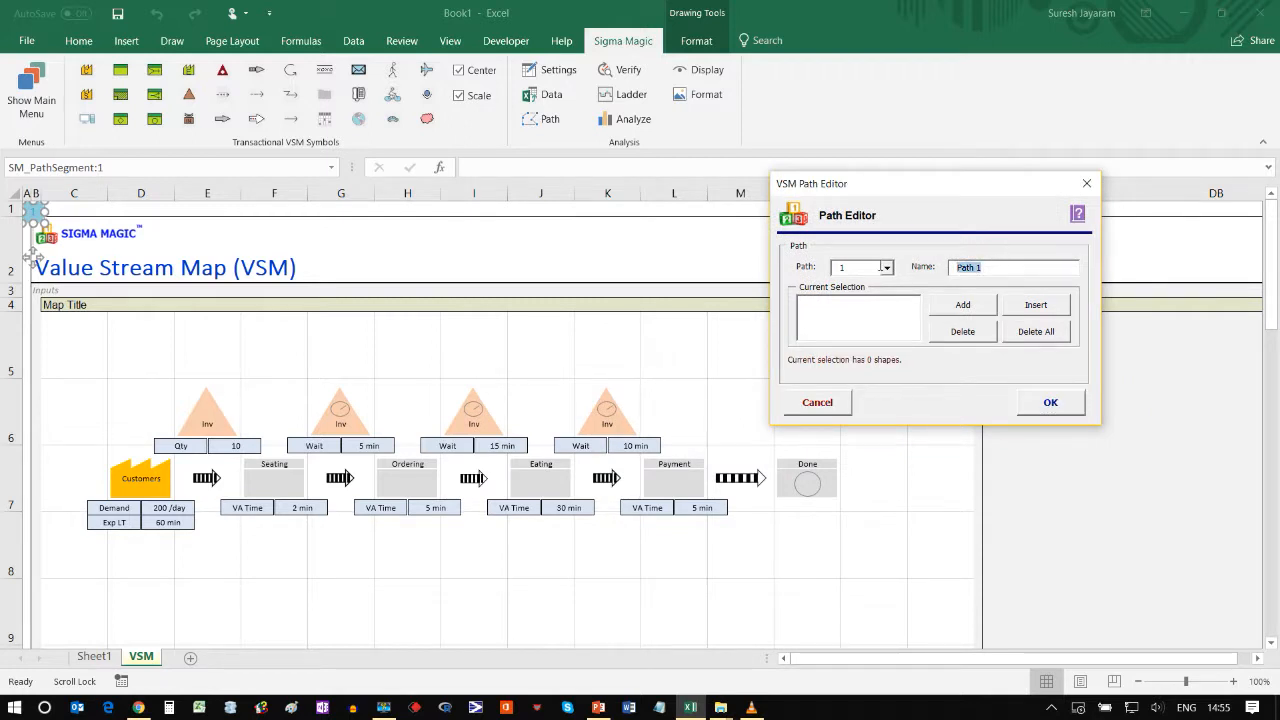
text(End2End)
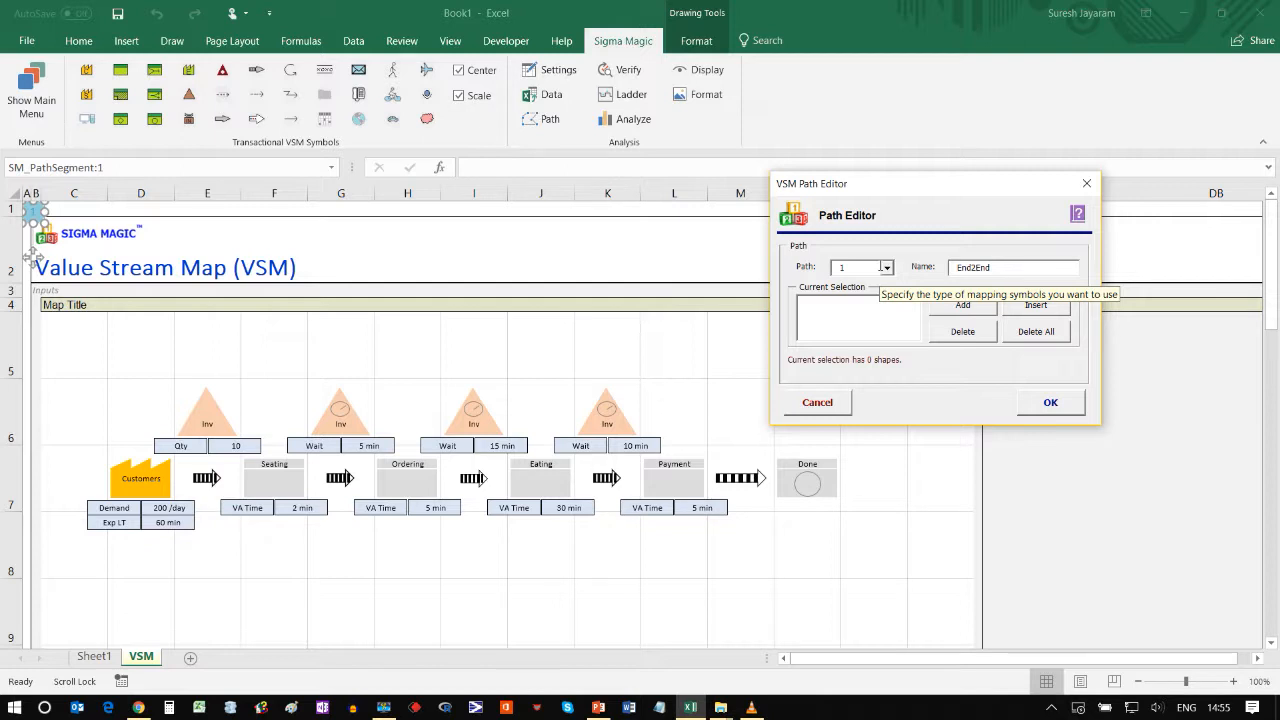
Add Customers, the inventory symbol with quantity 10, and Seating to the End2End path in that order.
click(963, 306)
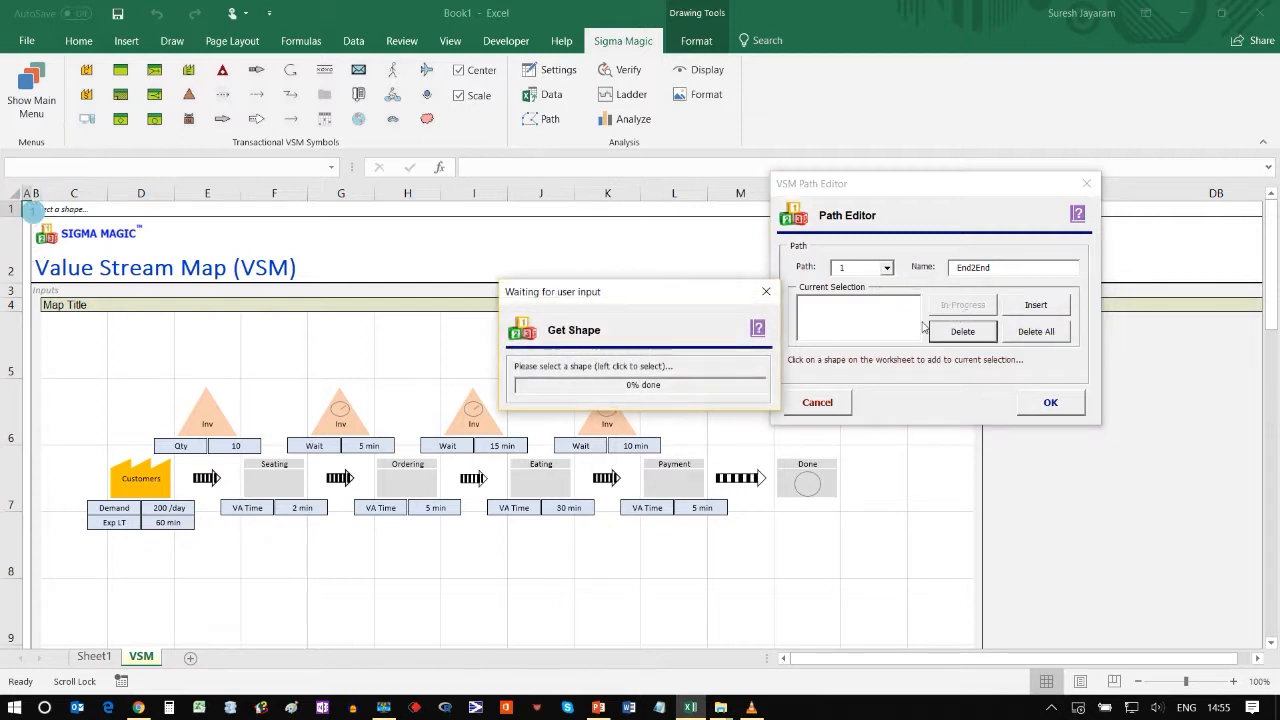
click(167, 472)
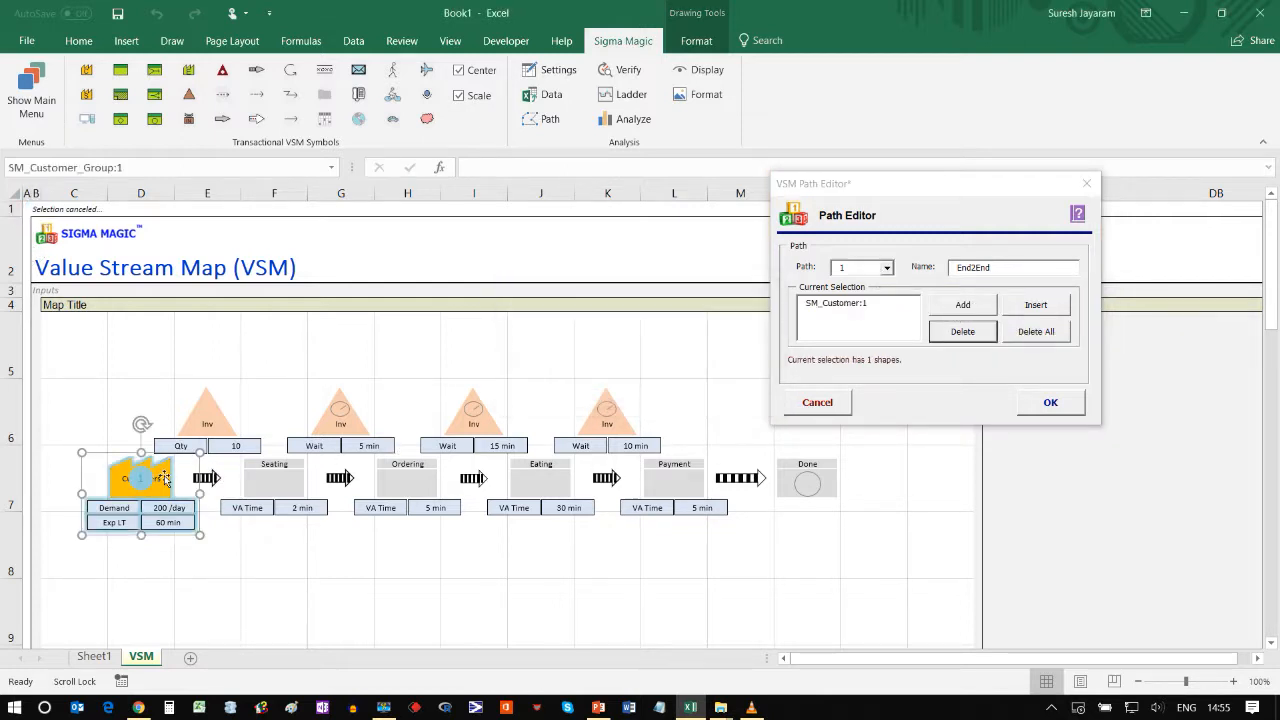
click(983, 308)
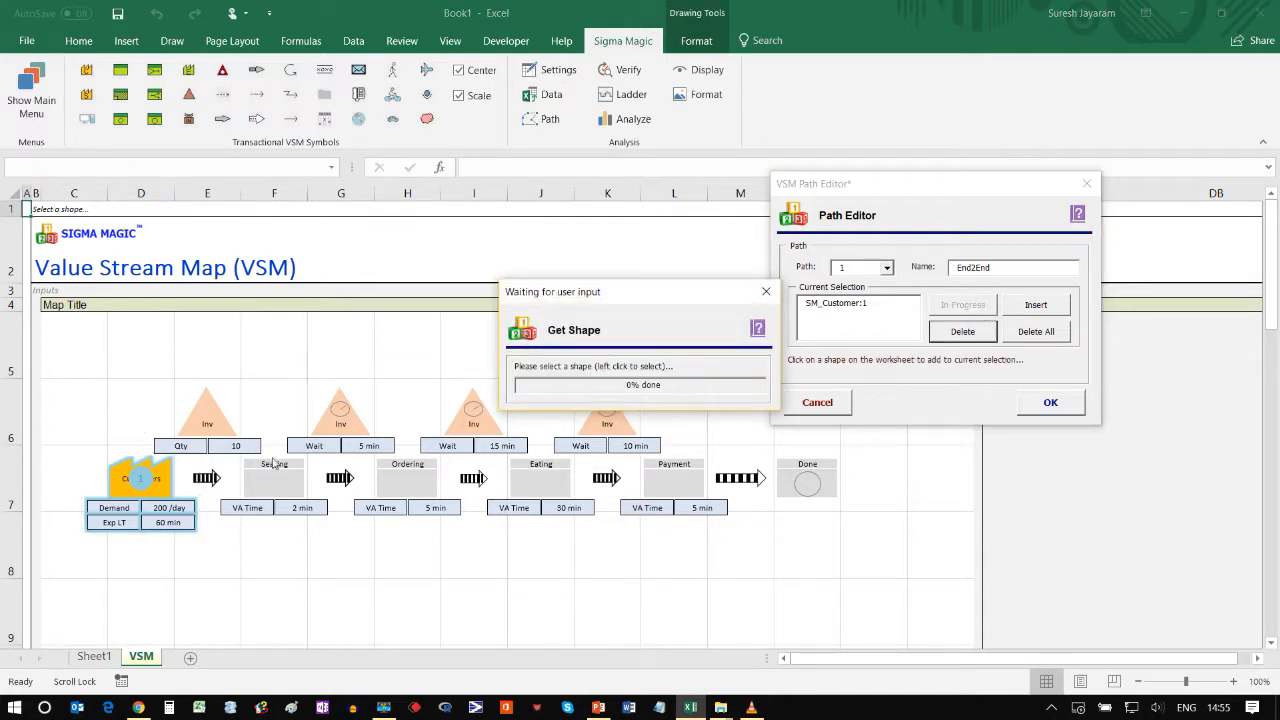
click(208, 408)
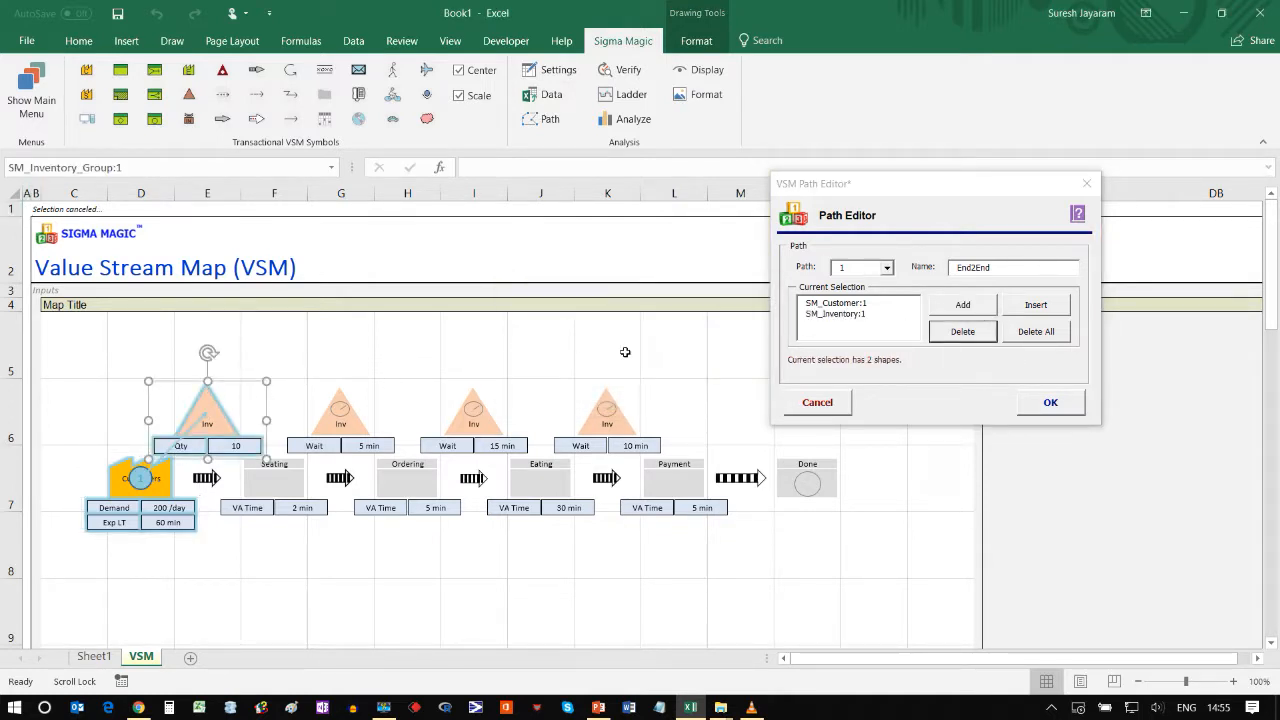
click(962, 305)
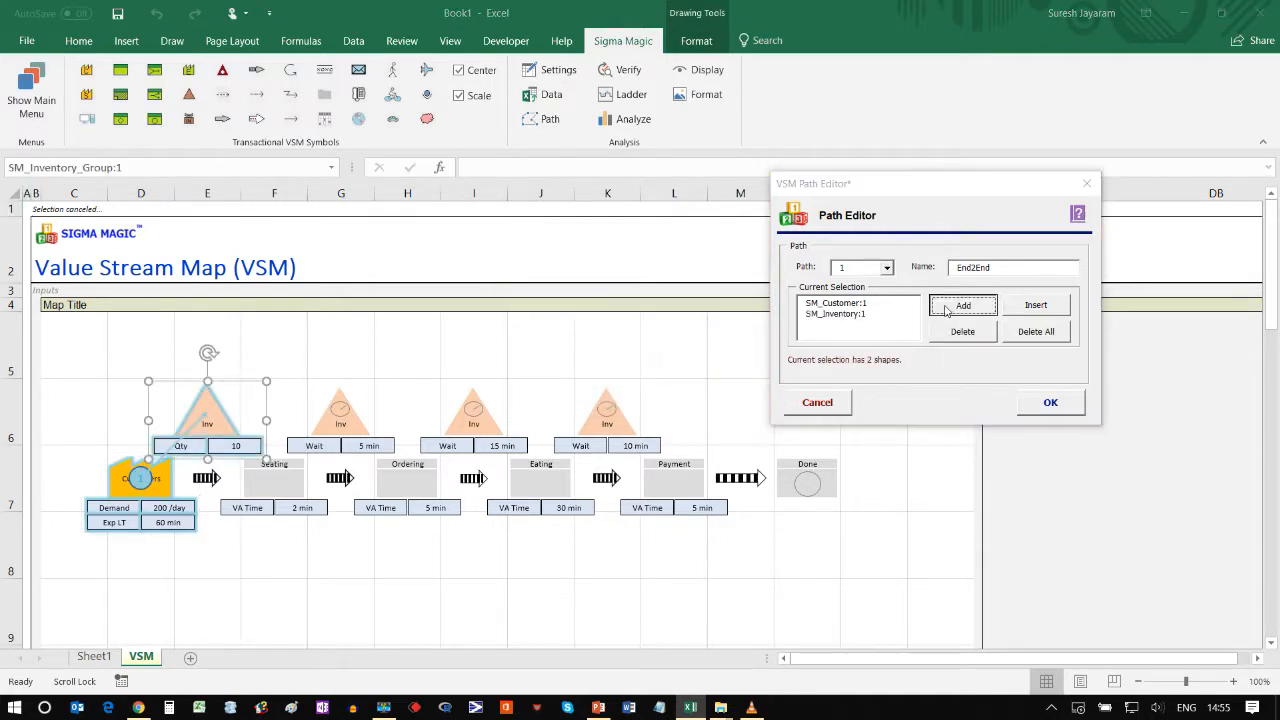
click(256, 490)
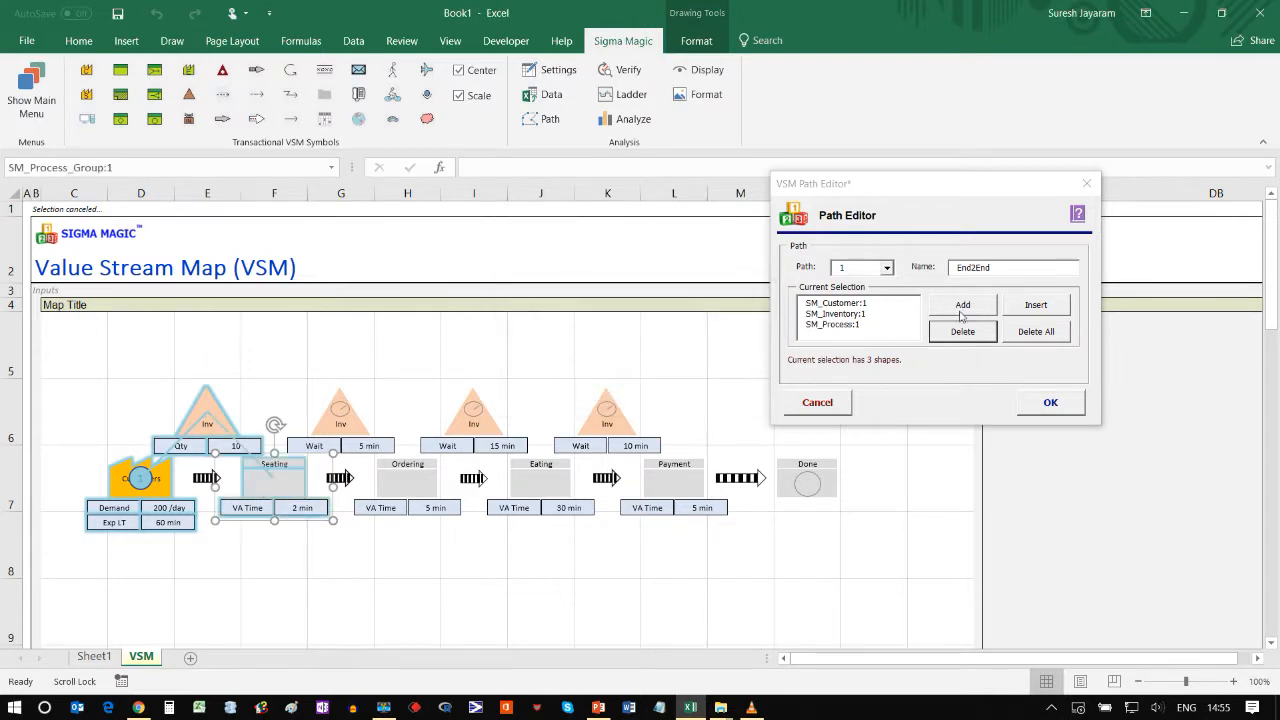
Extend the End2End path with the 5-minute wait inventory, Ordering, and the 15-minute wait inventory.
click(962, 307)
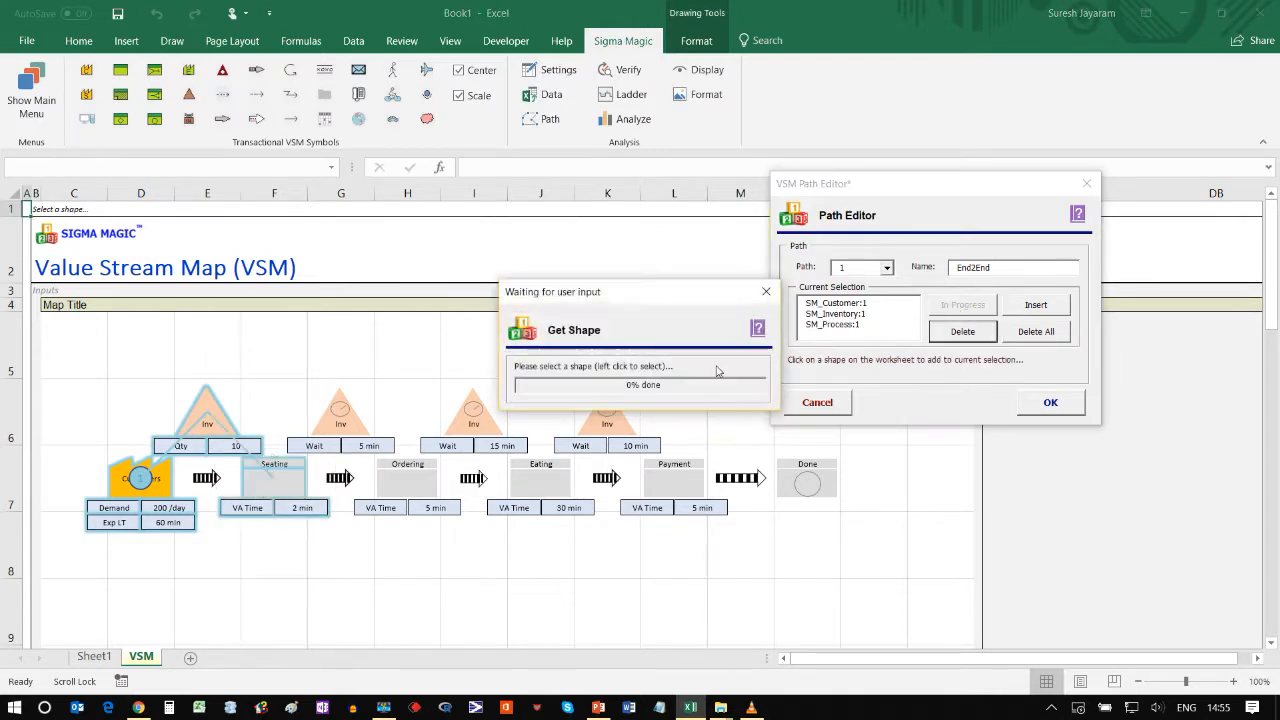
click(362, 428)
click(962, 305)
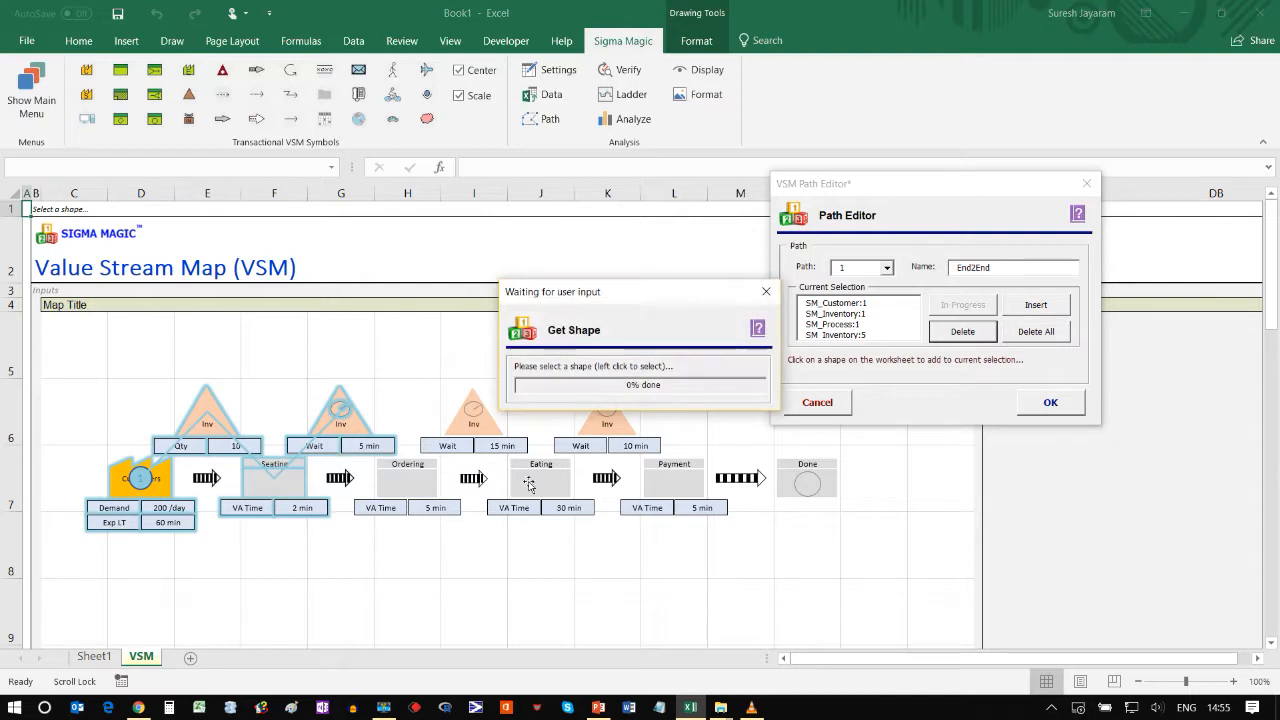
click(413, 492)
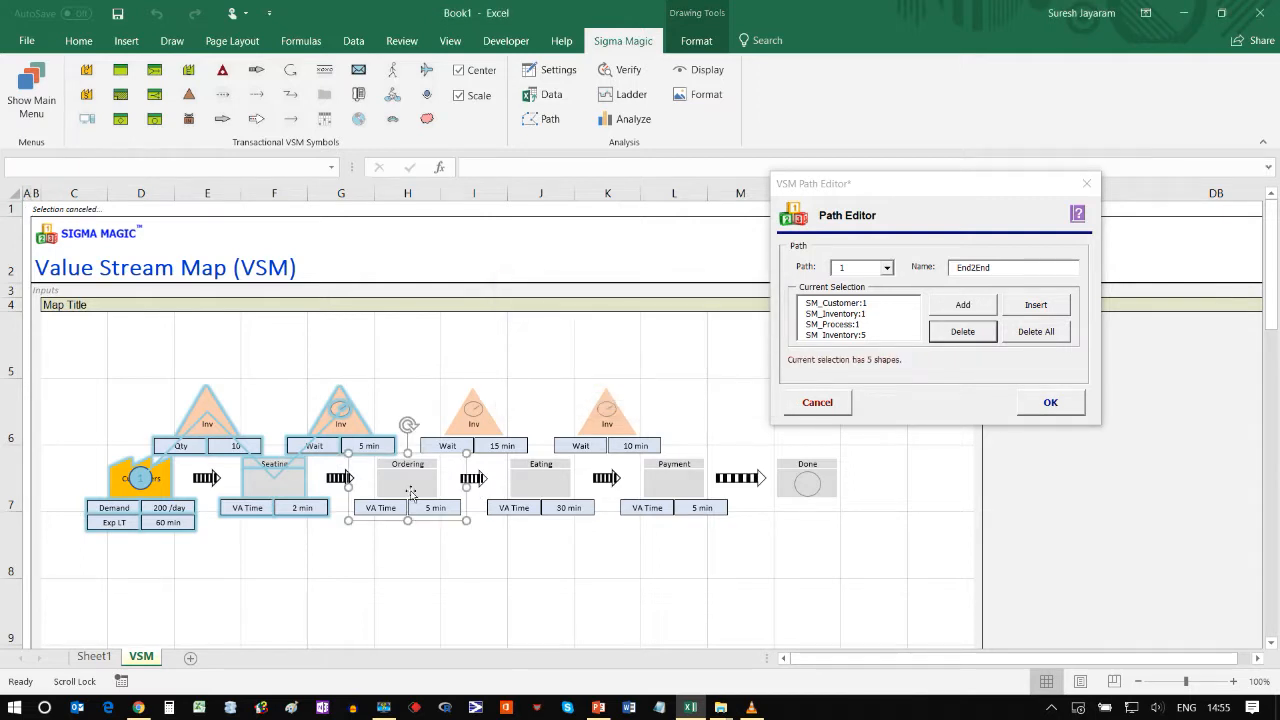
click(946, 304)
click(489, 427)
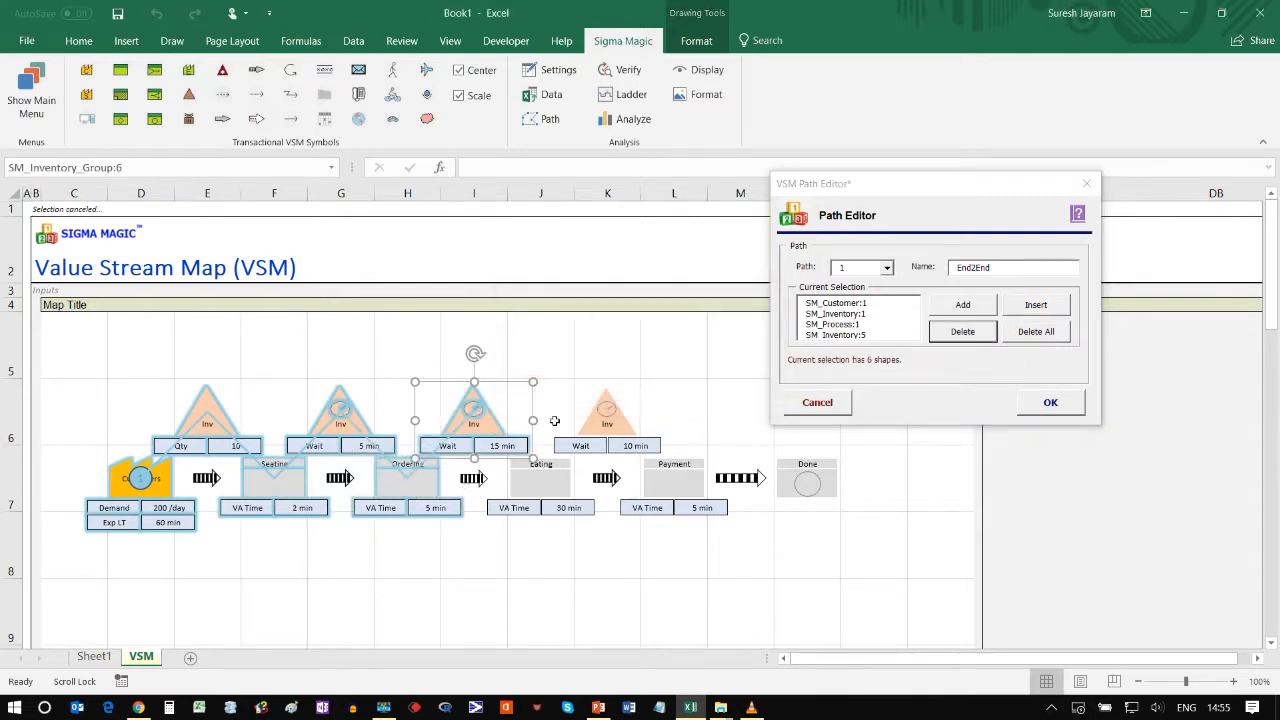
Extend the End2End path with Eating, the 10-minute wait inventory, and Payment.
click(960, 304)
click(540, 485)
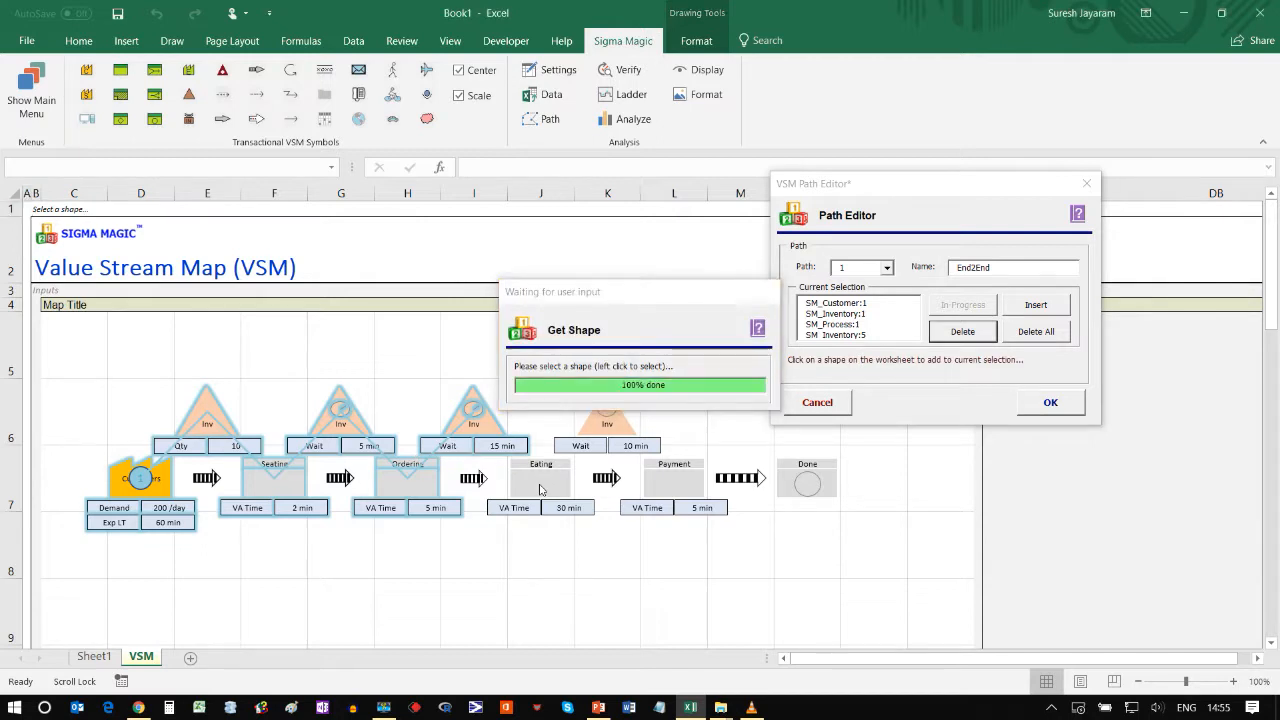
click(940, 304)
click(625, 430)
click(962, 304)
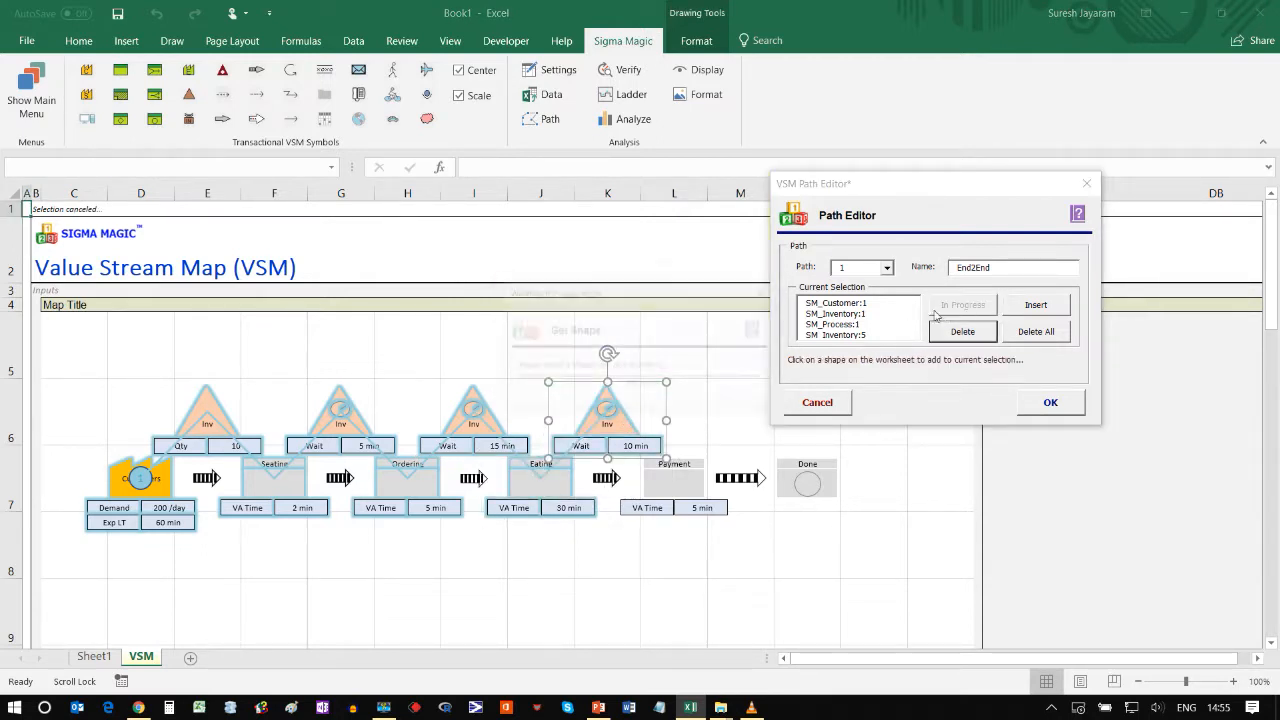
click(676, 478)
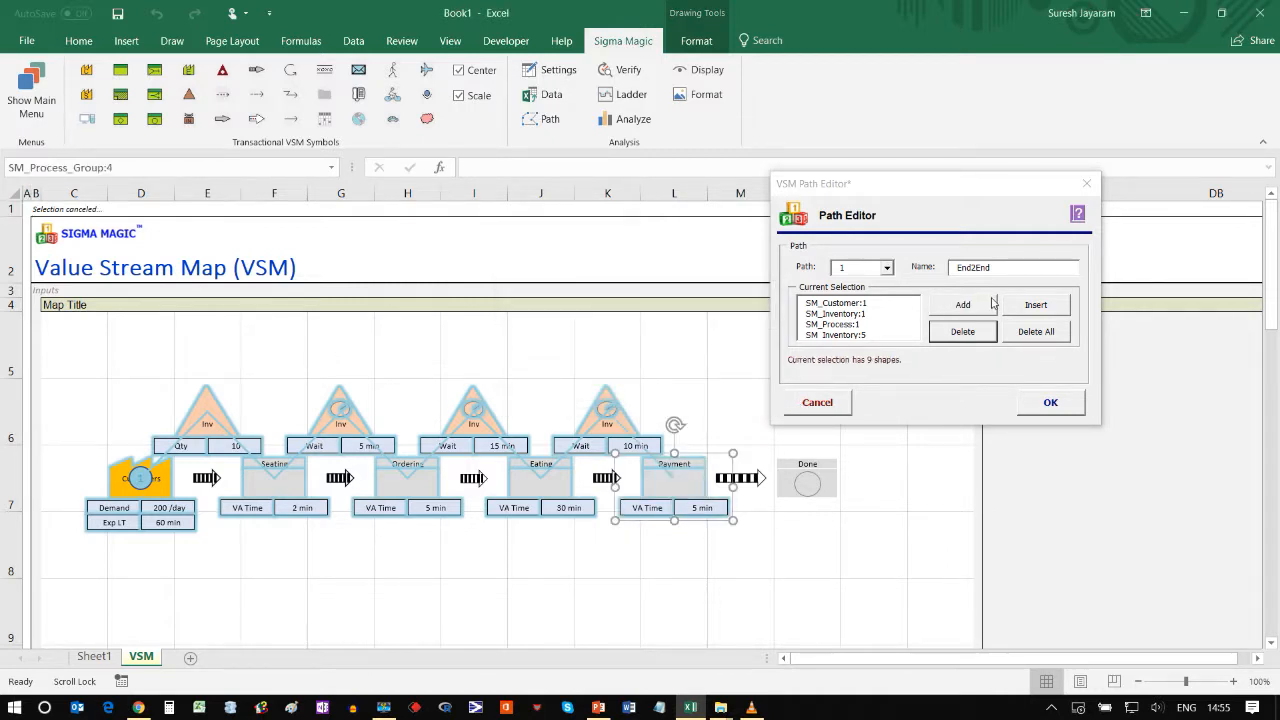
Finish the End2End path with the Done step and accept the path definition.
click(992, 302)
click(818, 485)
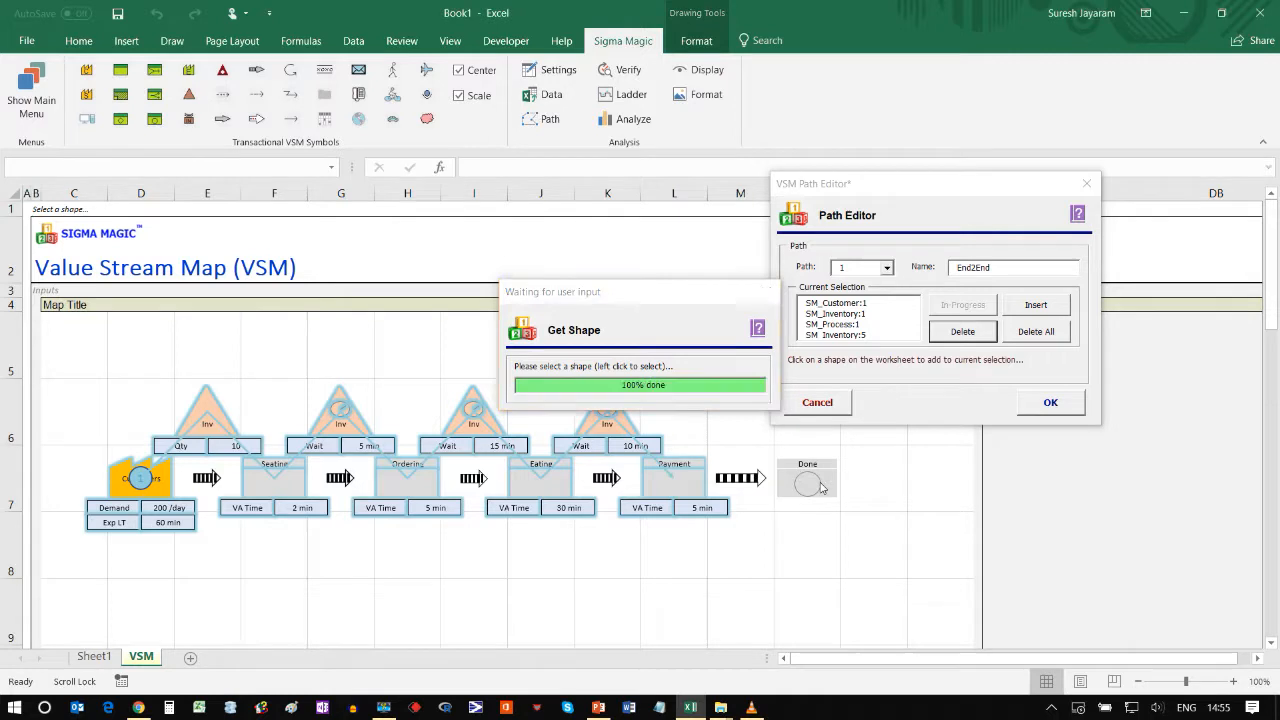
click(1028, 411)
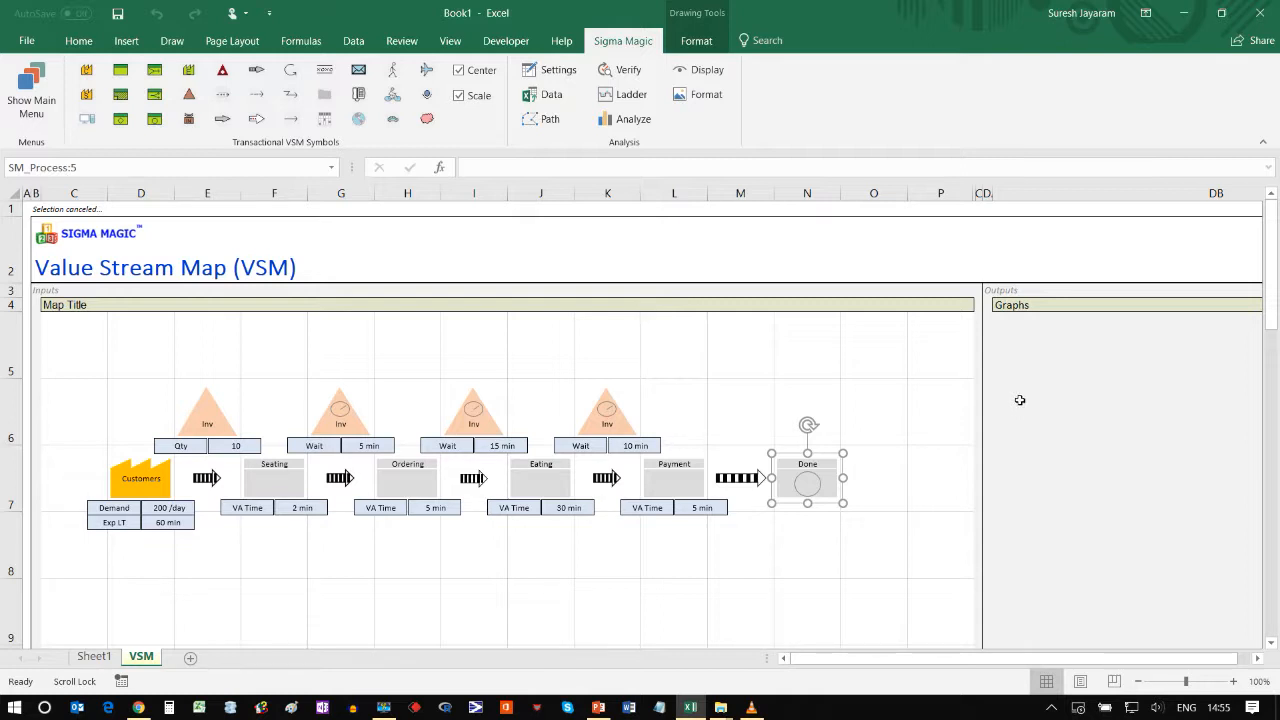
Verify the map for shapes with missing or incorrect data, then clear the error highlighting and the shape selection.
click(637, 79)
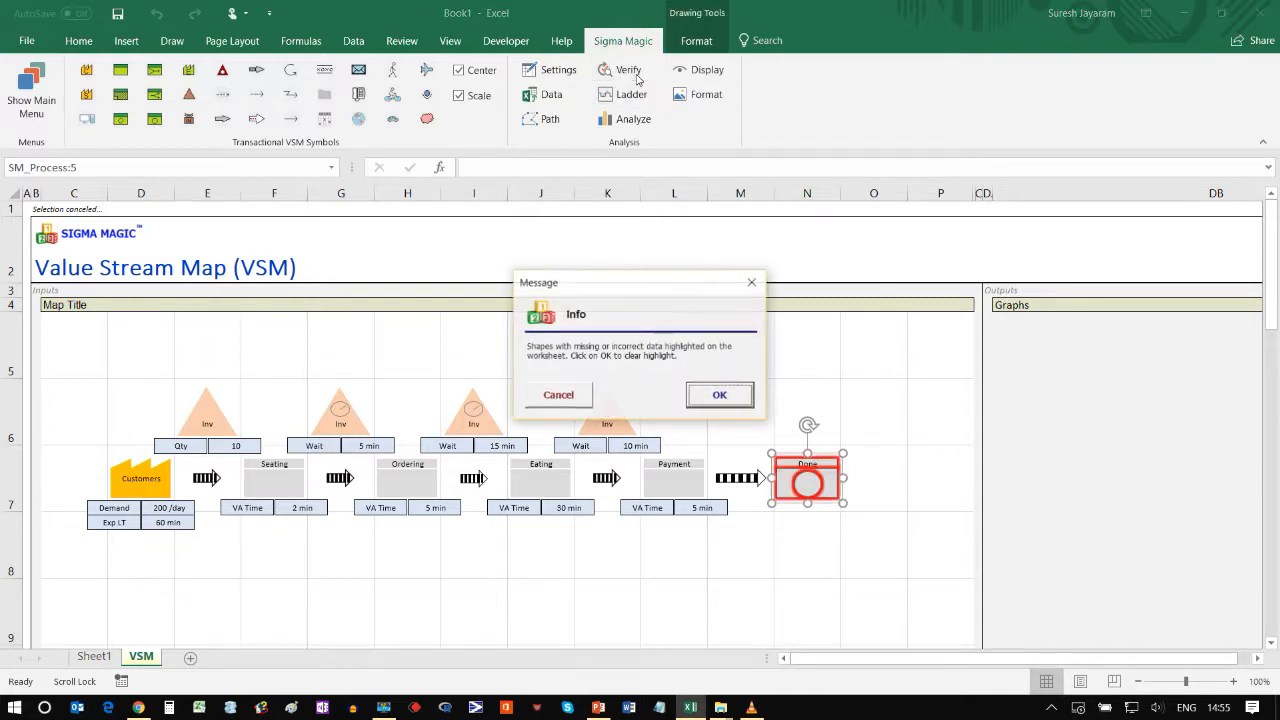
drag(700, 286, 809, 217)
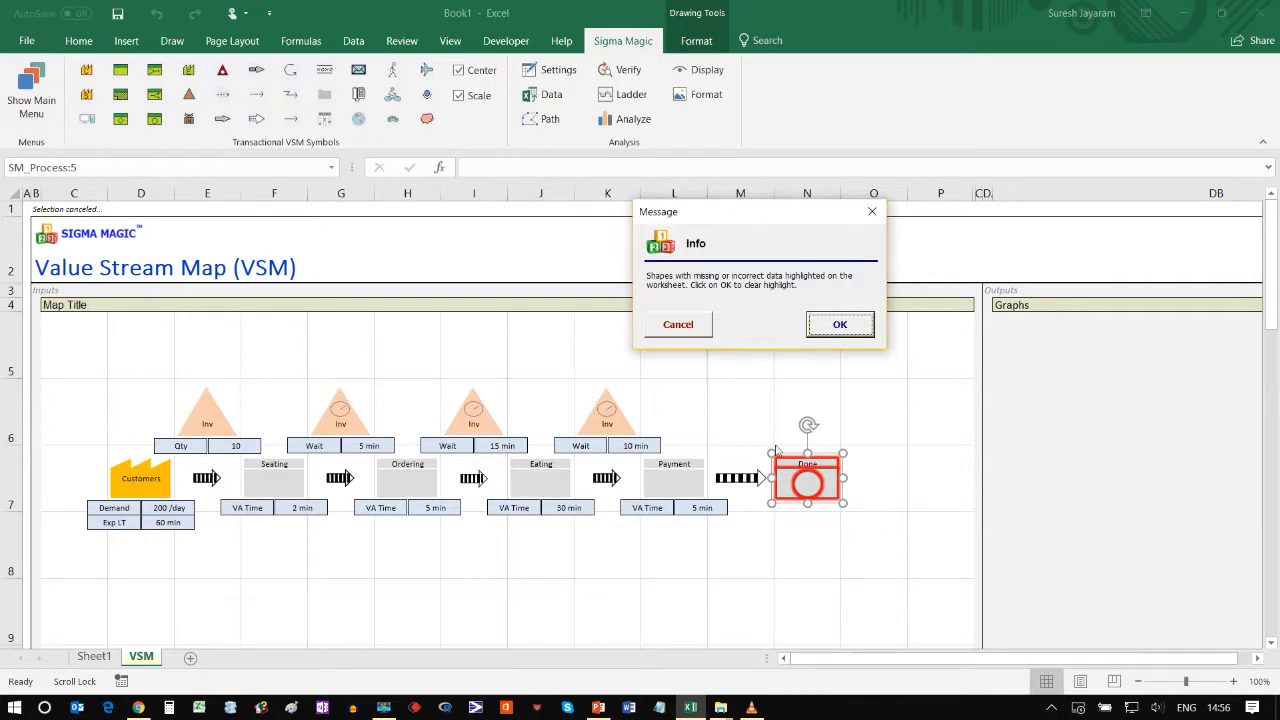
click(836, 326)
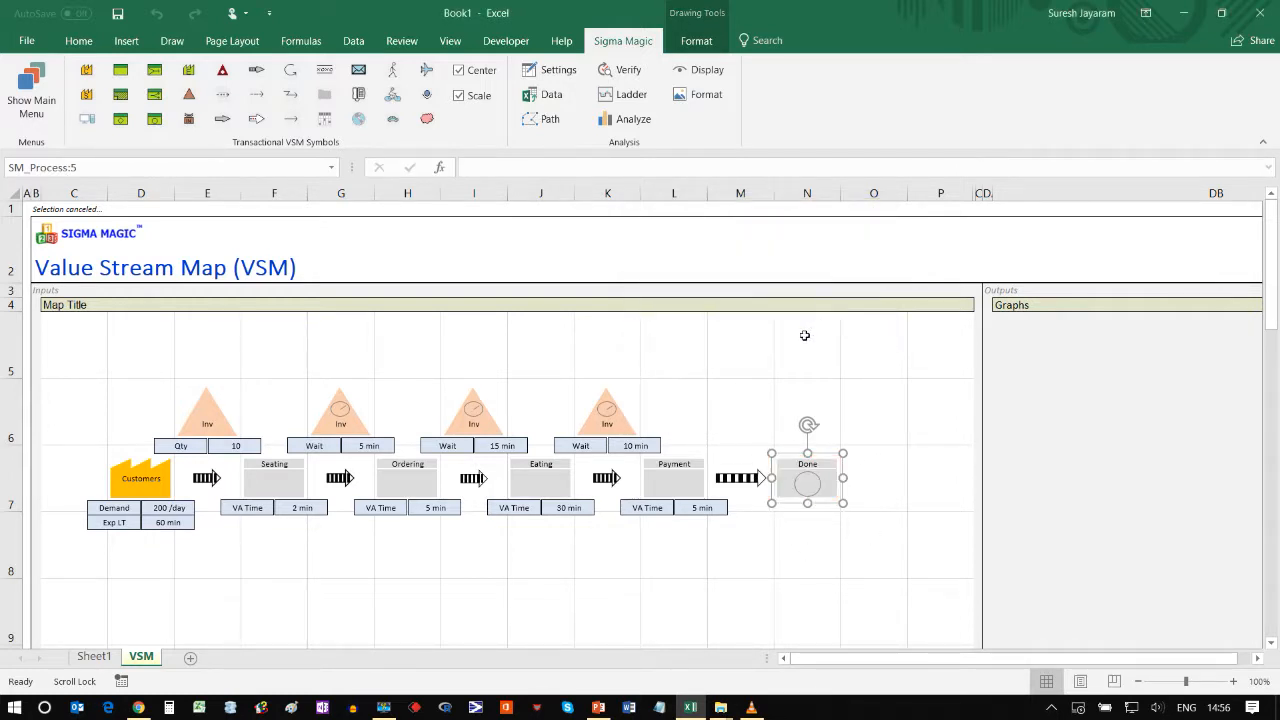
click(804, 335)
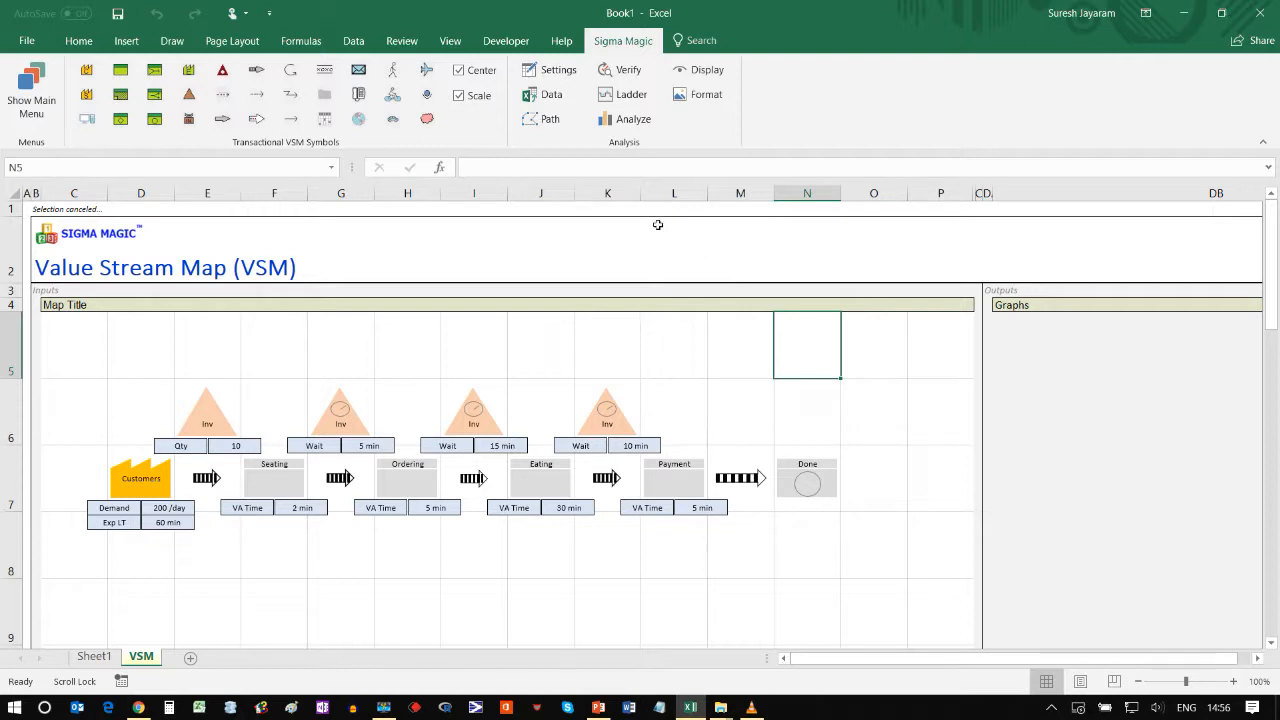
Generate the time ladder with its summary for the End2End path and run the map analysis.
click(641, 97)
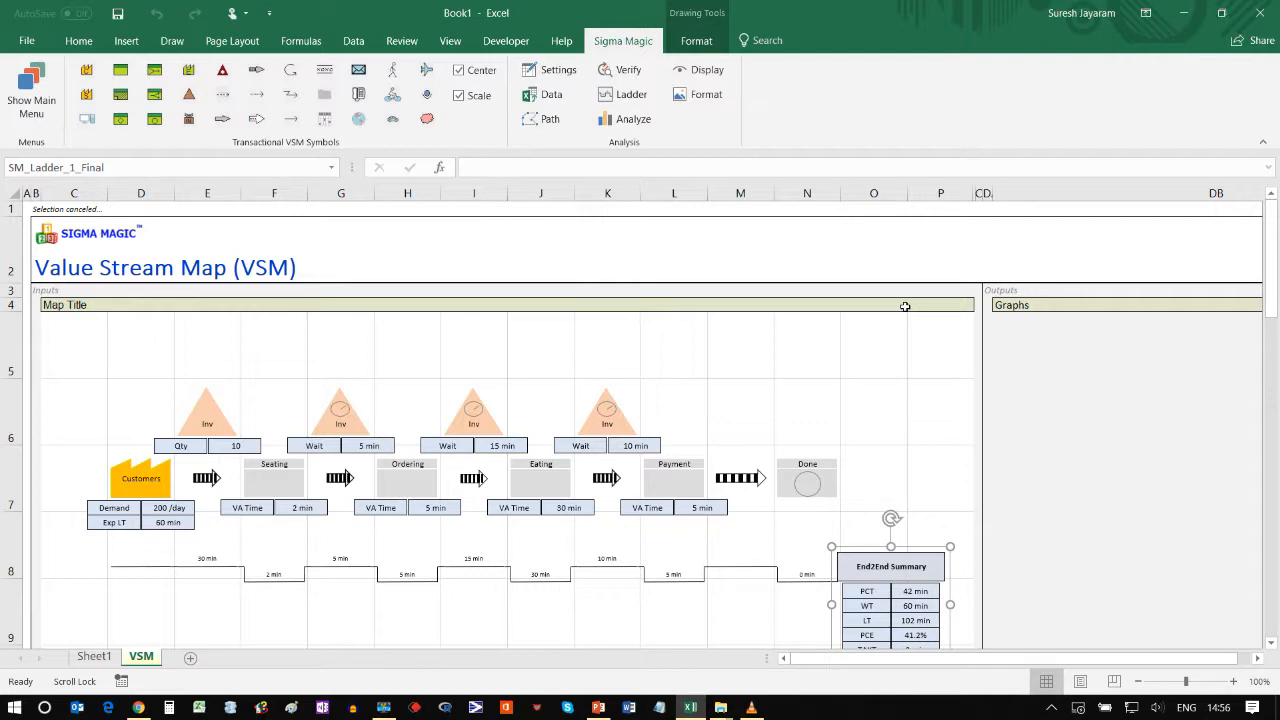
scroll(758, 562, down, 1)
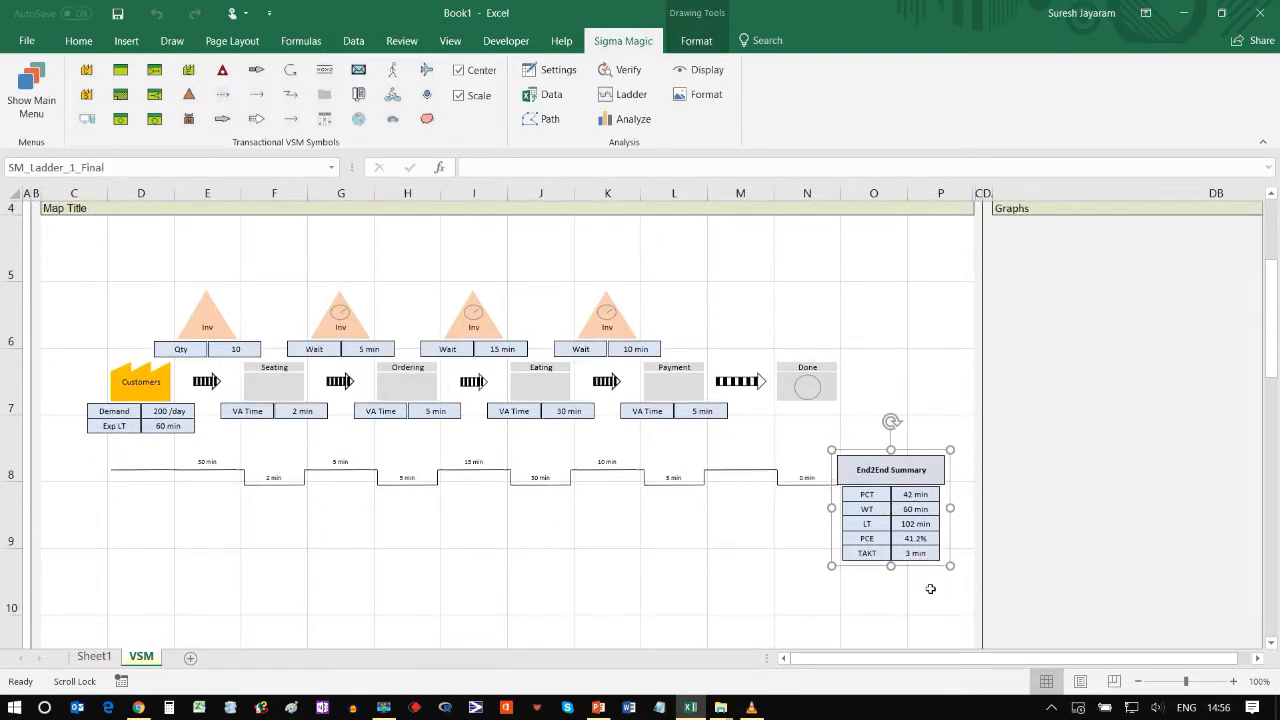
scroll(716, 470, up, 1)
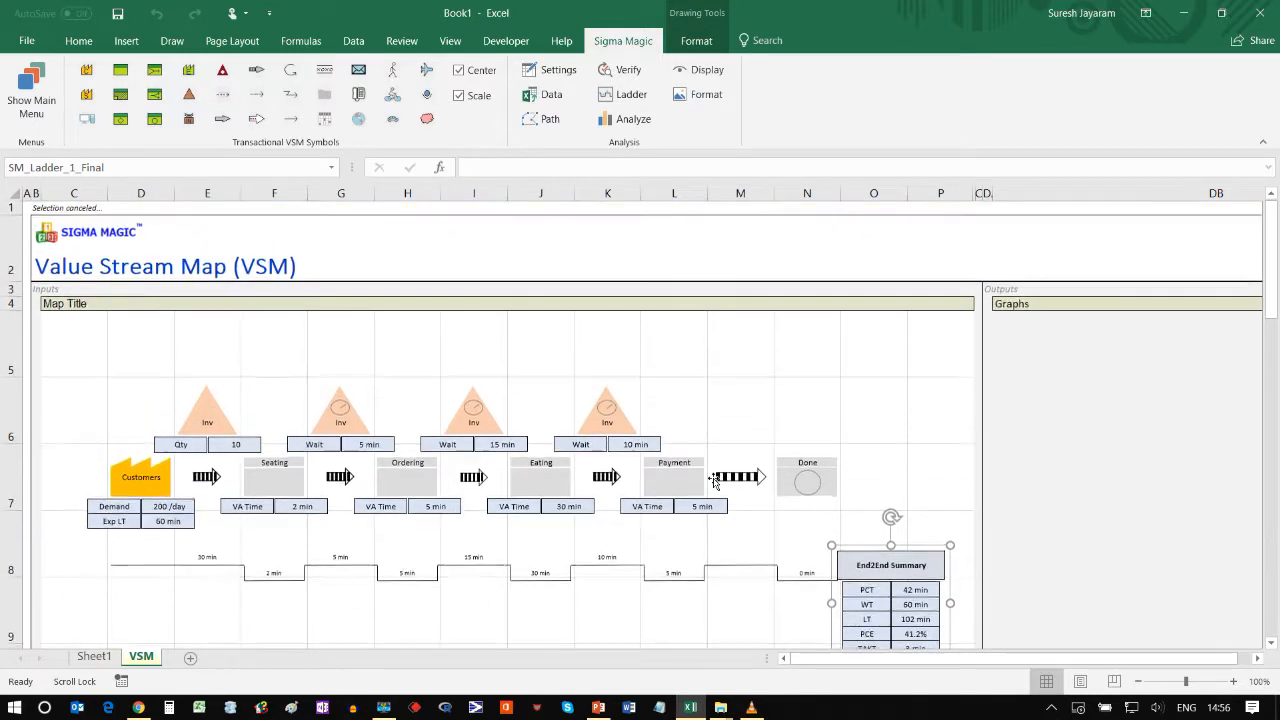
click(637, 122)
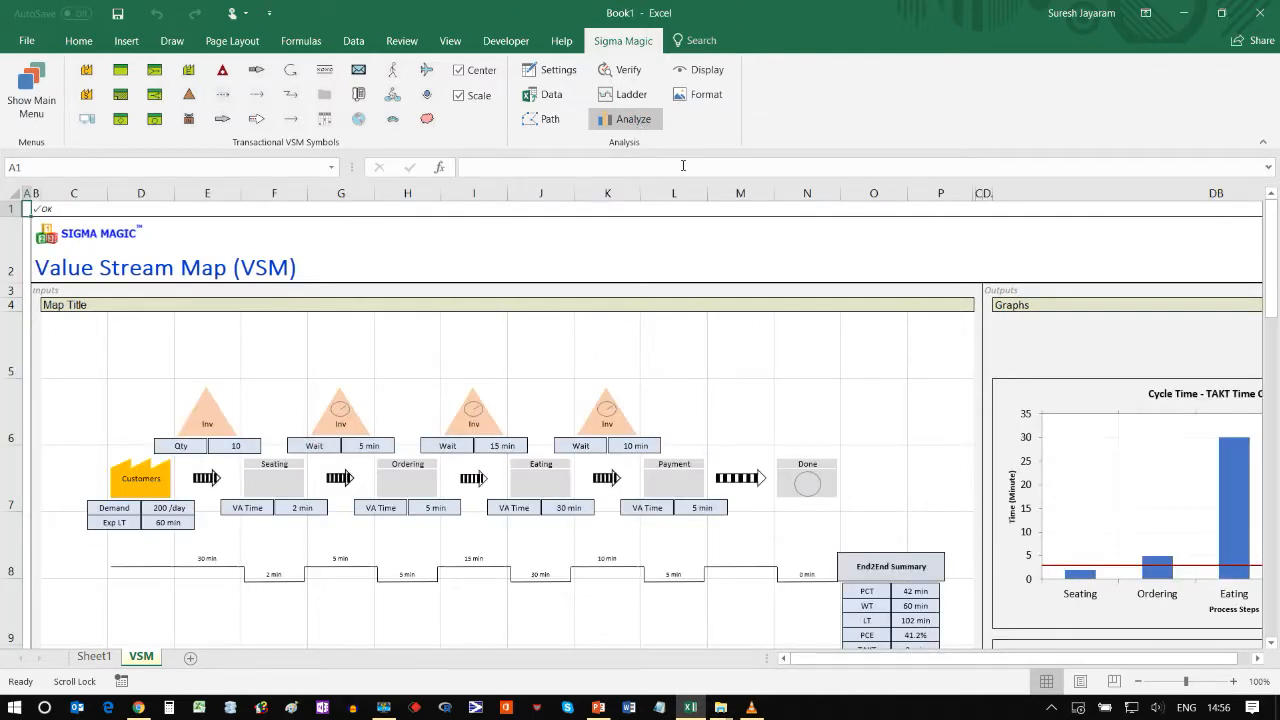
Examine the Cycle Time - TAKT Time chart, the Lead Time chart and the End2End summary.
click(1257, 660)
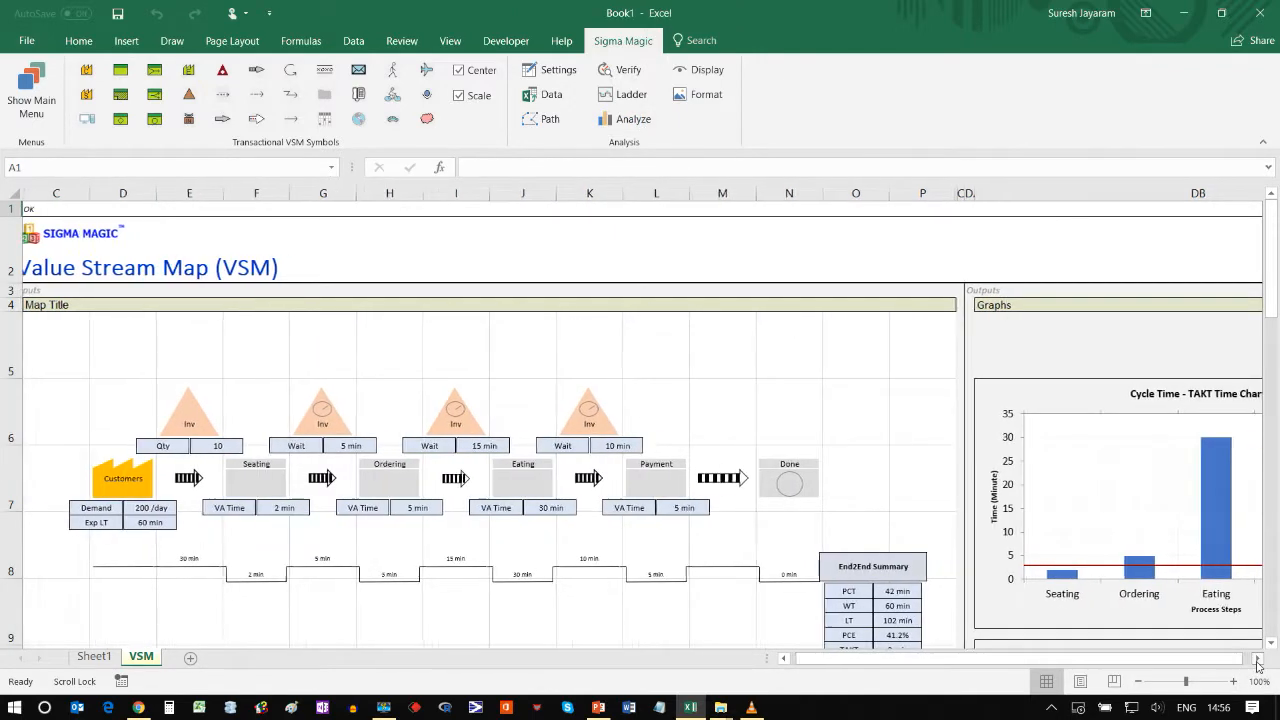
click(1257, 660)
click(1257, 660)
click(1257, 660)
click(1257, 660)
scroll(1217, 604, down, 1)
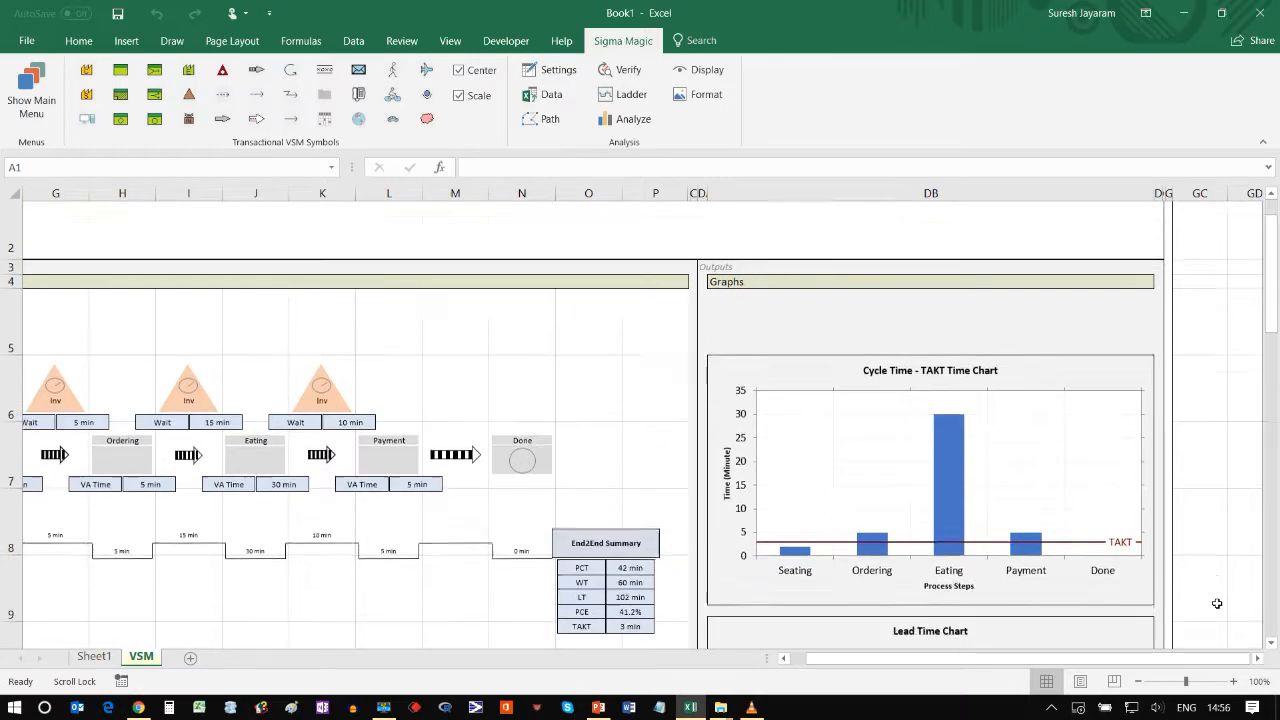
scroll(1217, 604, down, 1)
scroll(1217, 604, down, 1)
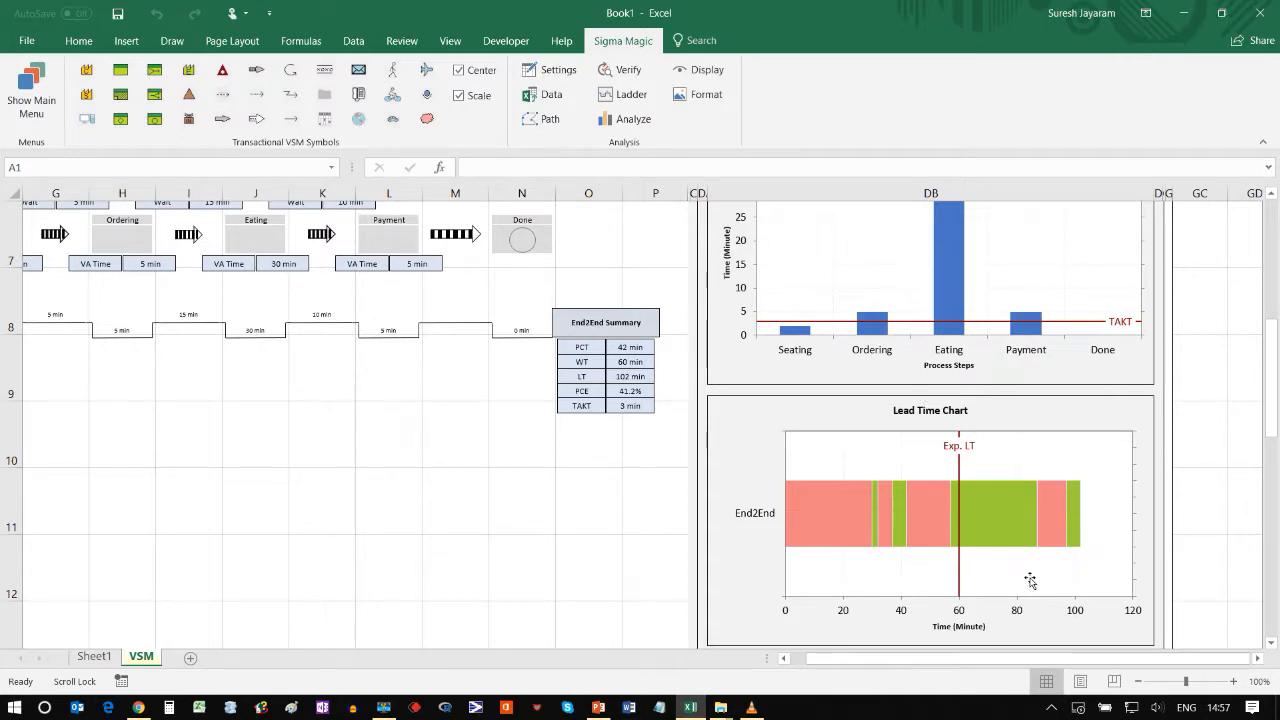
scroll(596, 480, up, 3)
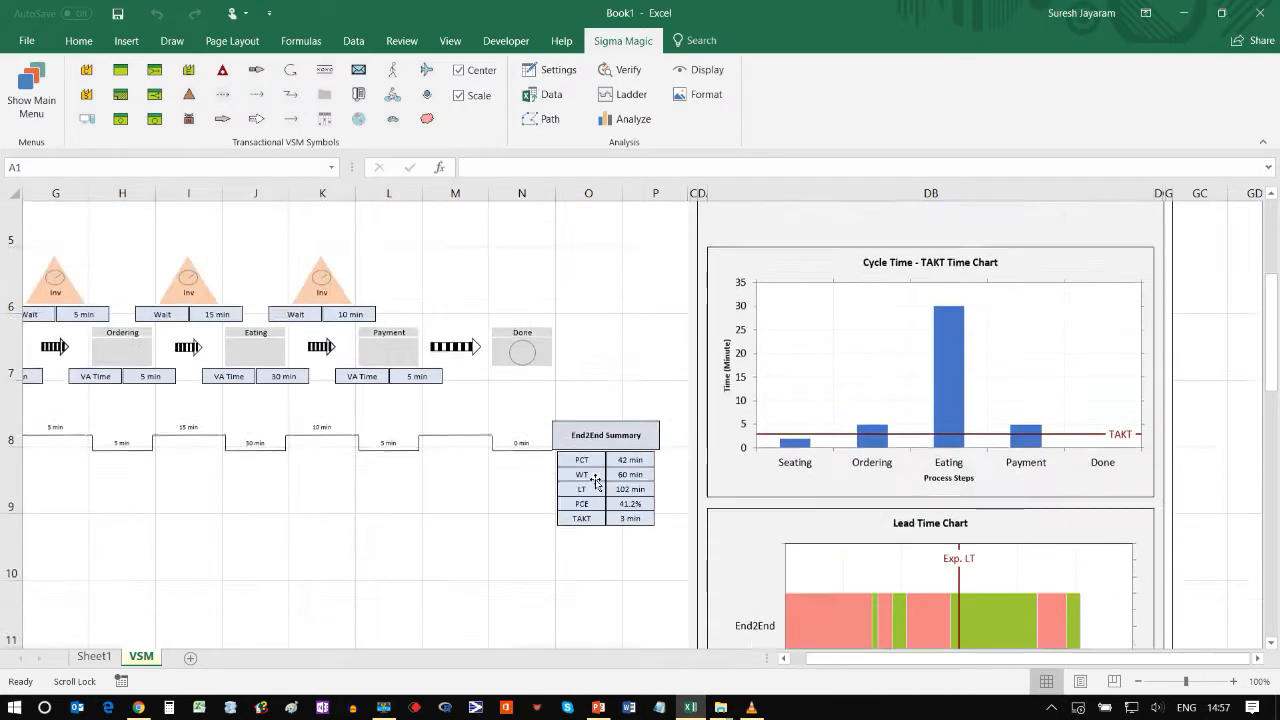
Place a Kaizen Burst symbol in cell J5 above the Eating step.
click(798, 662)
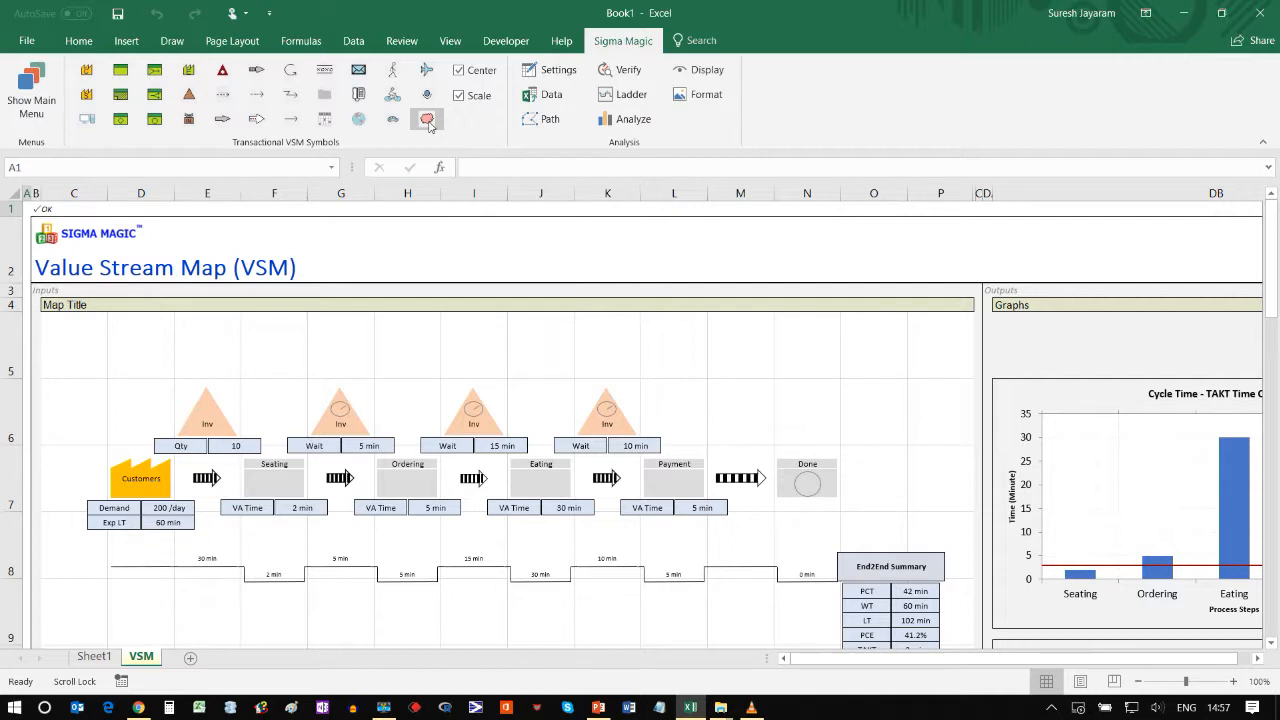
click(428, 122)
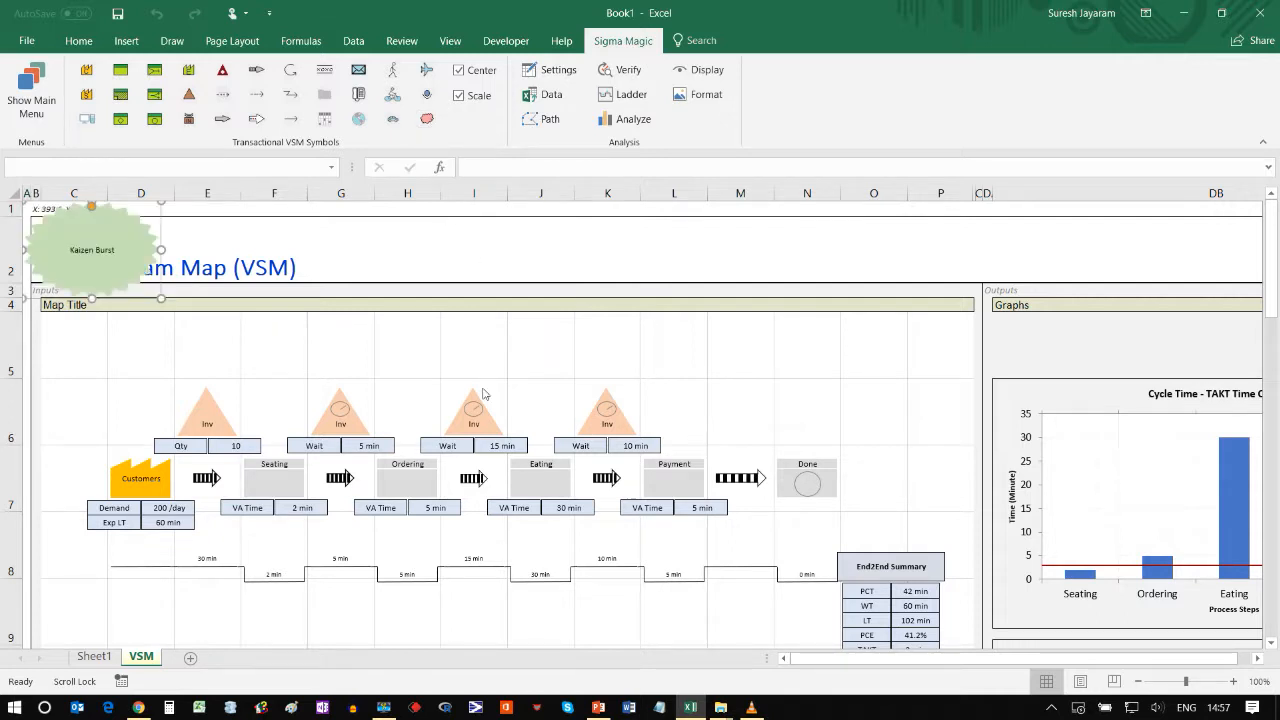
click(465, 291)
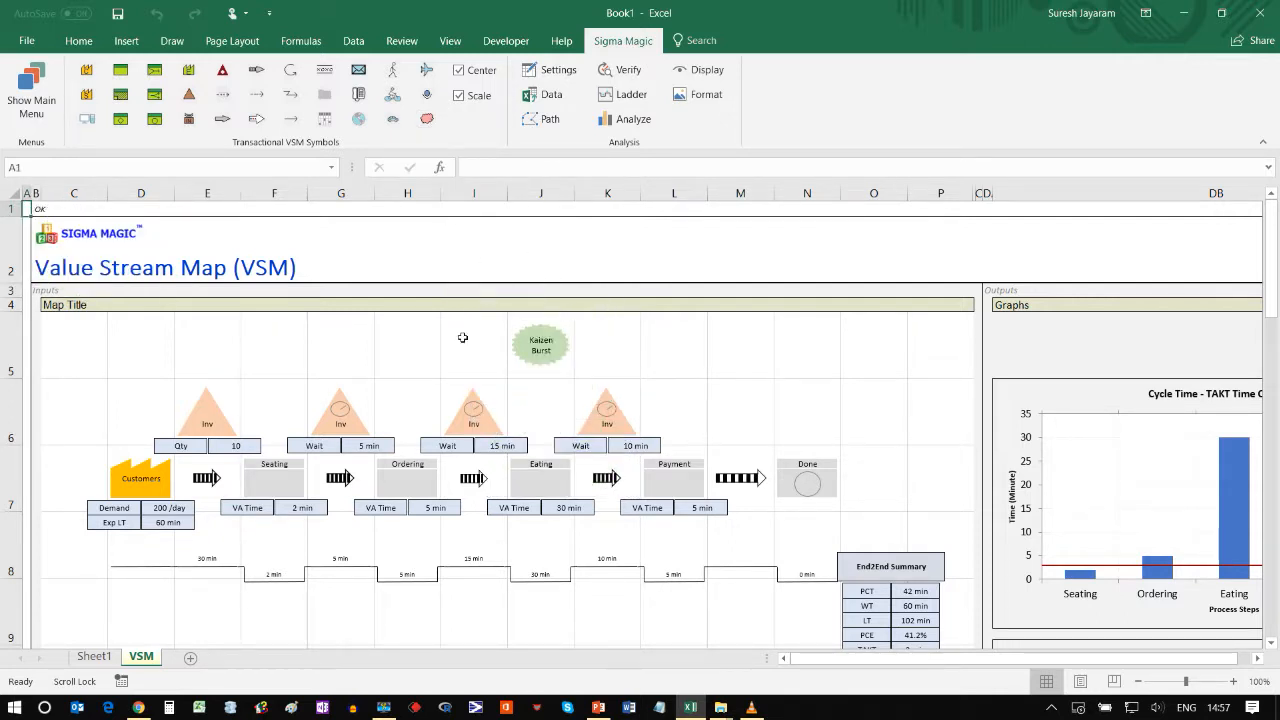
Open the data of the Kaizen Burst symbol, enable display of its name and name it "Add more tables".
click(548, 94)
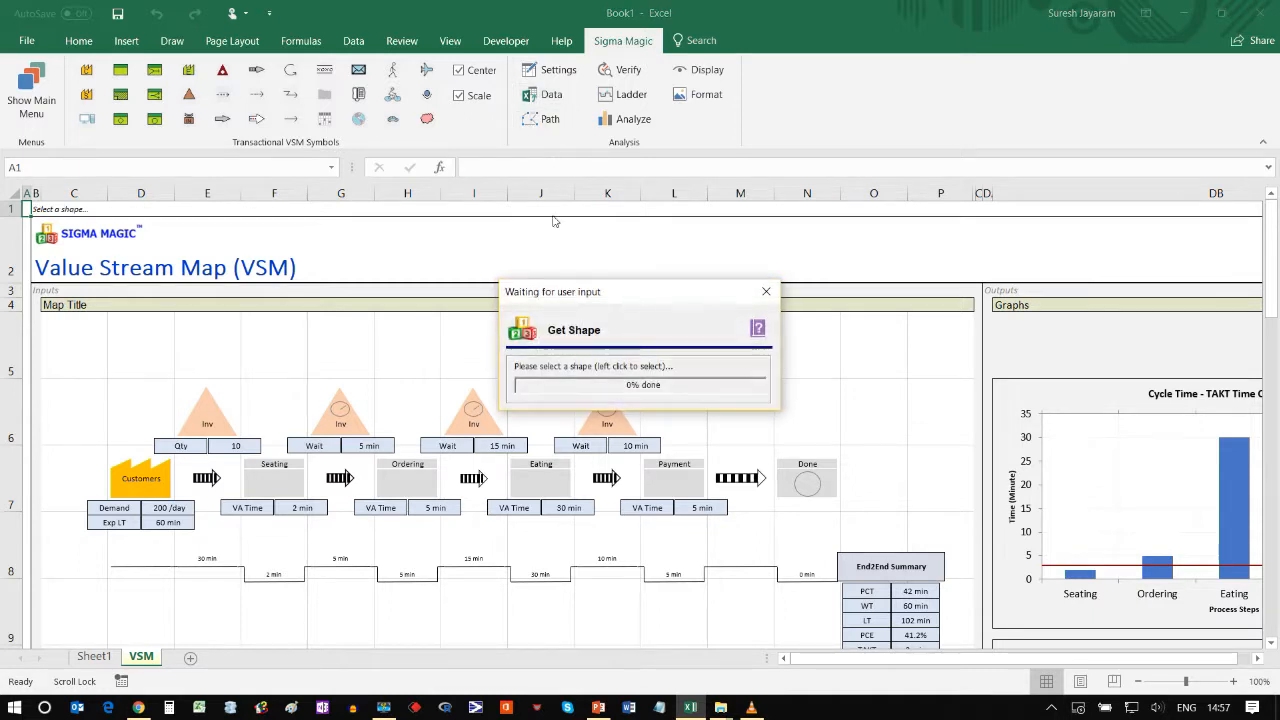
drag(551, 287, 720, 220)
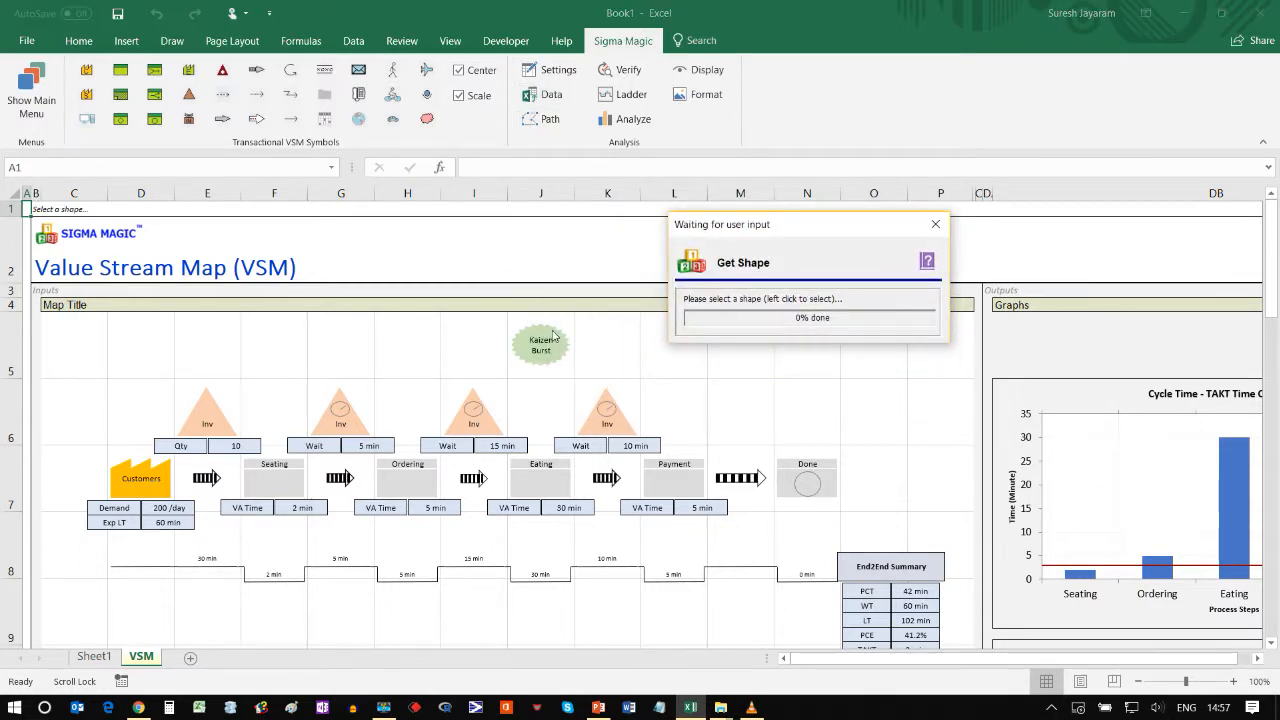
click(555, 334)
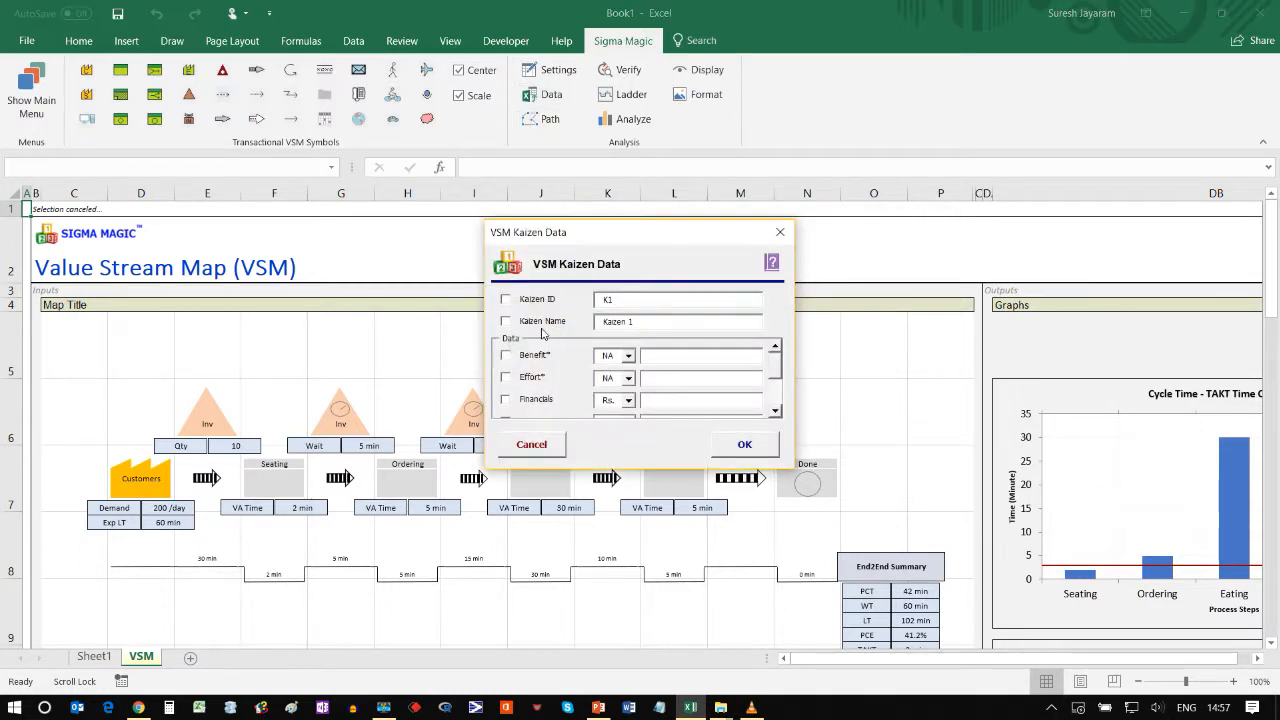
key(Tab)
click(507, 322)
click(639, 322)
text(Add more tables)
Set the kaizen's Benefit rating to 7.
click(628, 355)
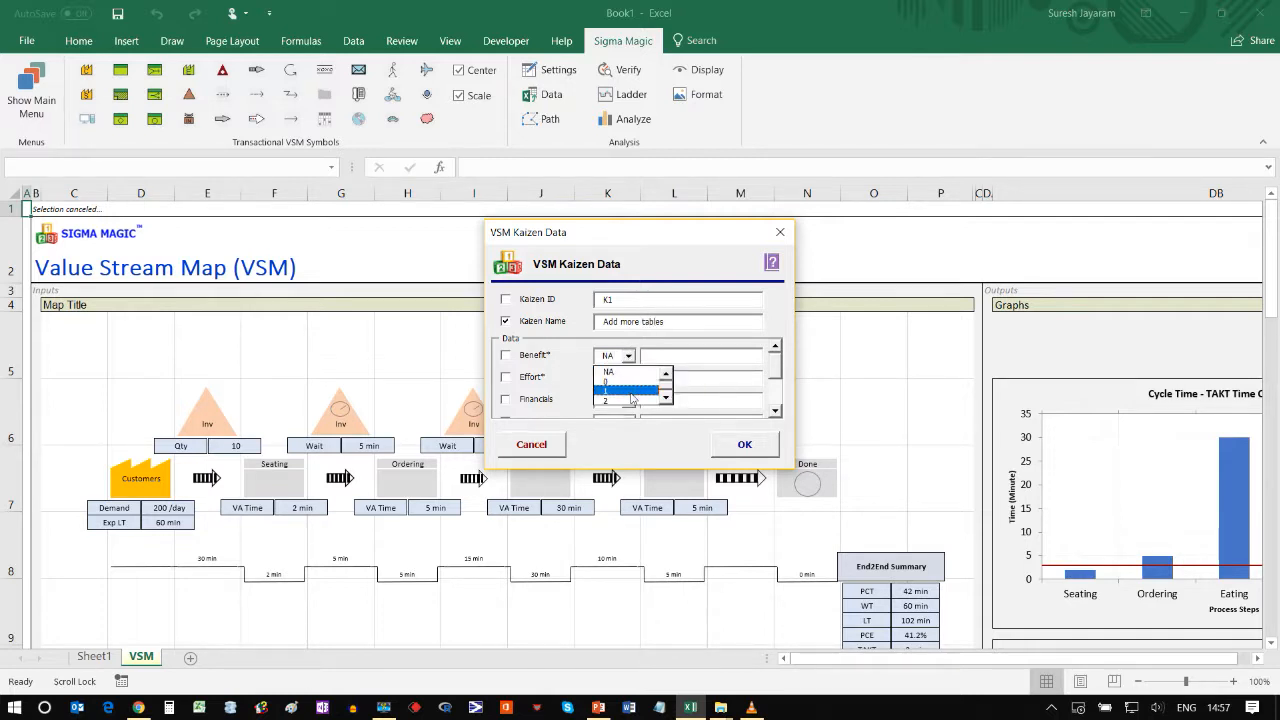
click(666, 398)
click(666, 398)
click(666, 398)
click(666, 398)
click(666, 398)
click(666, 398)
click(624, 394)
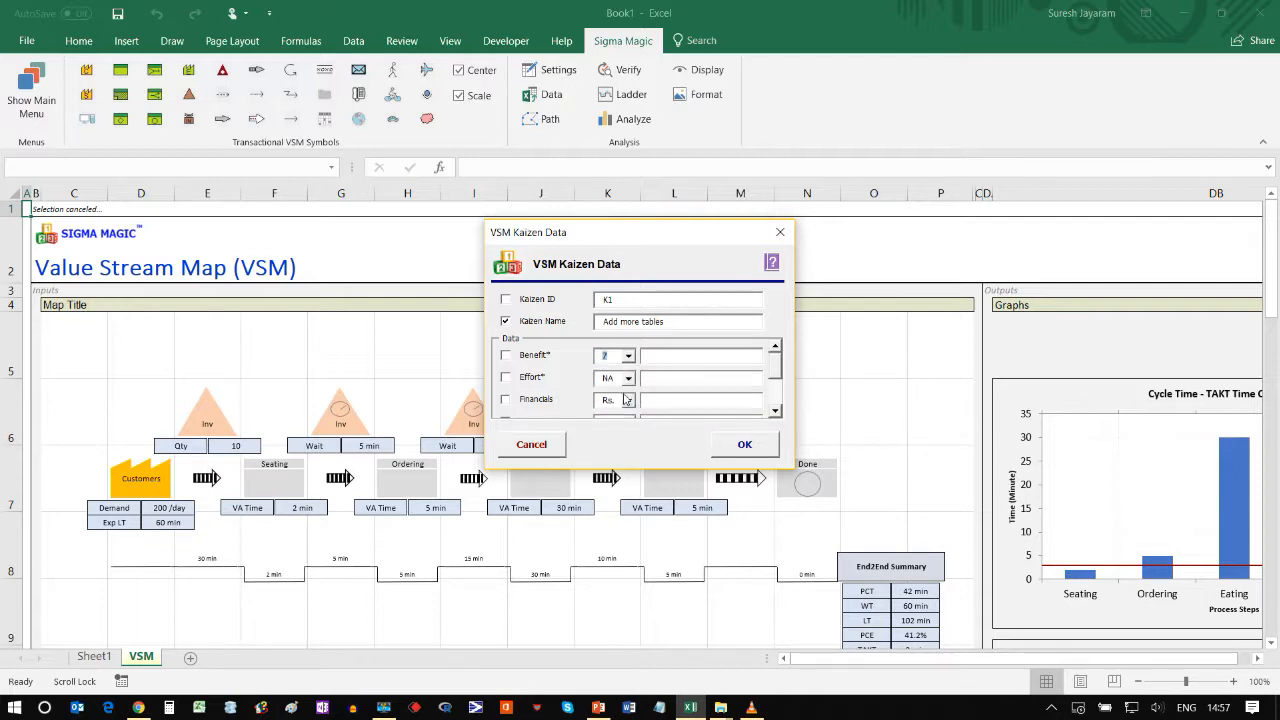
Choose an Effort rating for the "Add more tables" kaizen and apply its data.
click(629, 379)
click(621, 424)
click(741, 447)
click(749, 451)
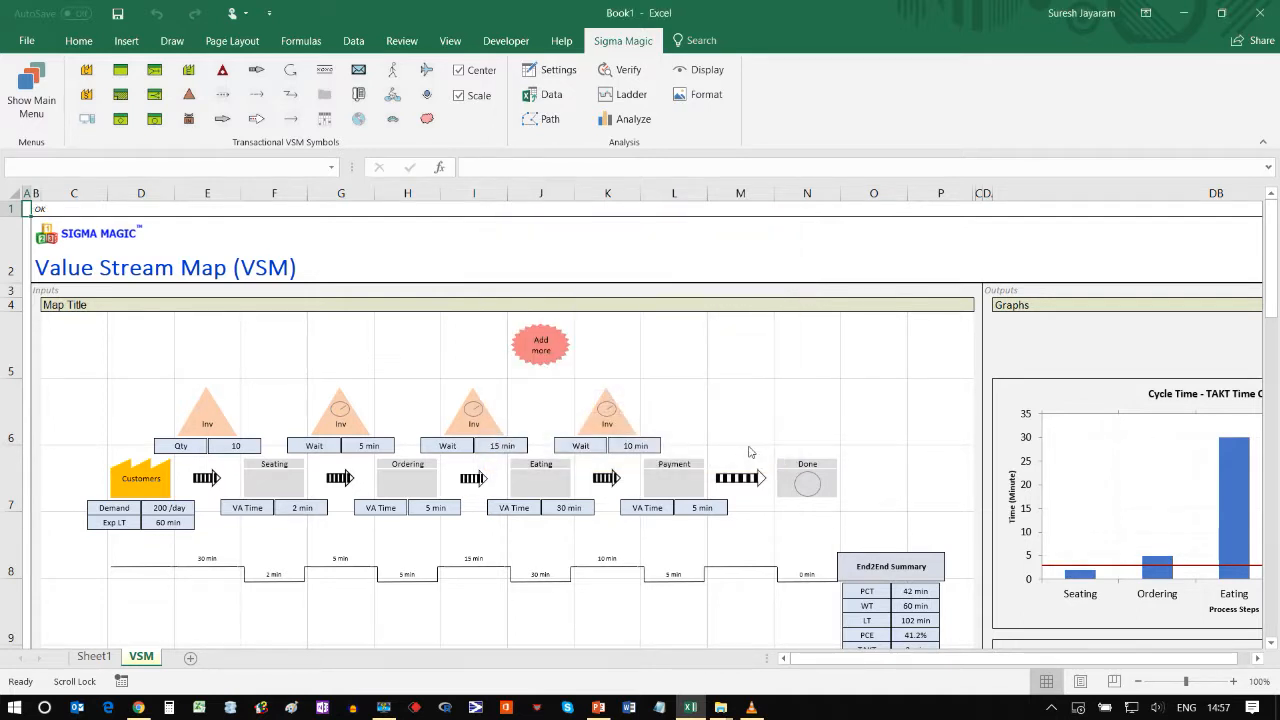
Enlarge the Kaizen Burst symbol so its full name fits, and place it slightly lower above the Eating step.
click(564, 324)
mouse_move(569, 322)
mouse_down()
mouse_move(601, 306)
mouse_move(571, 344)
mouse_up()
click(685, 350)
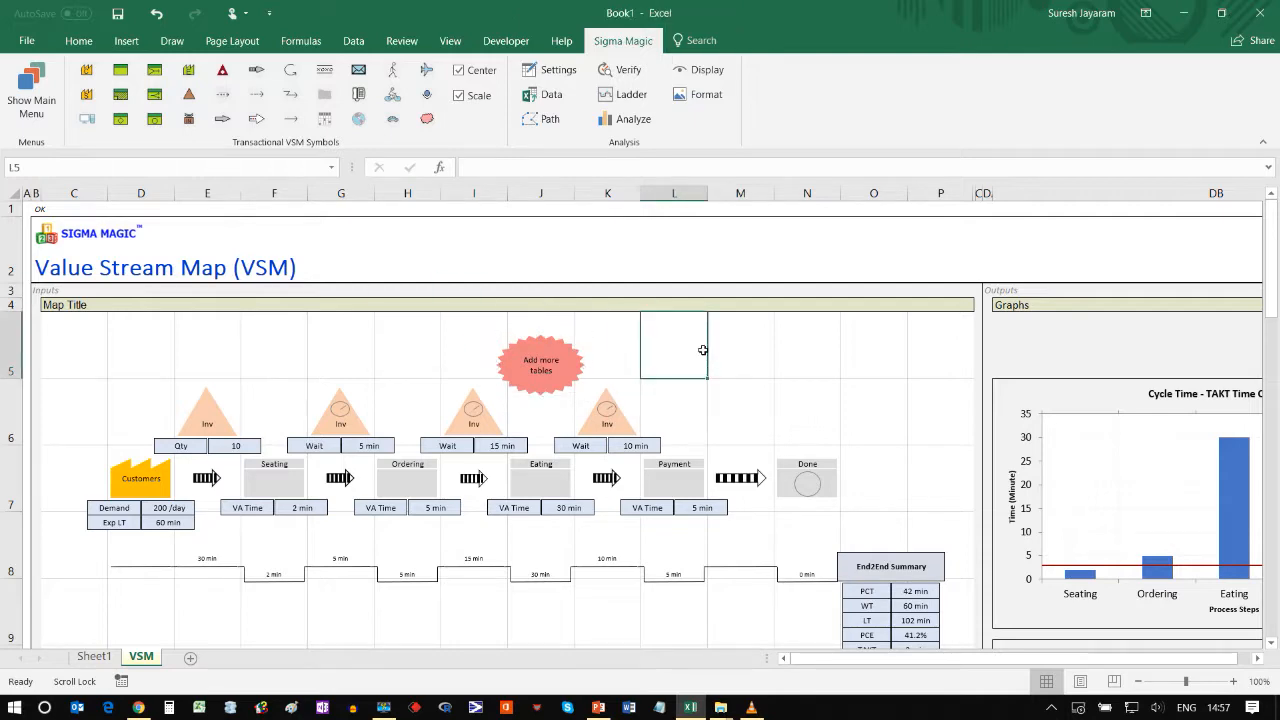
Select all shapes of the map except SigmaMagicChart 1 and SigmaMagicChart 2, and copy them.
click(1271, 643)
click(1271, 643)
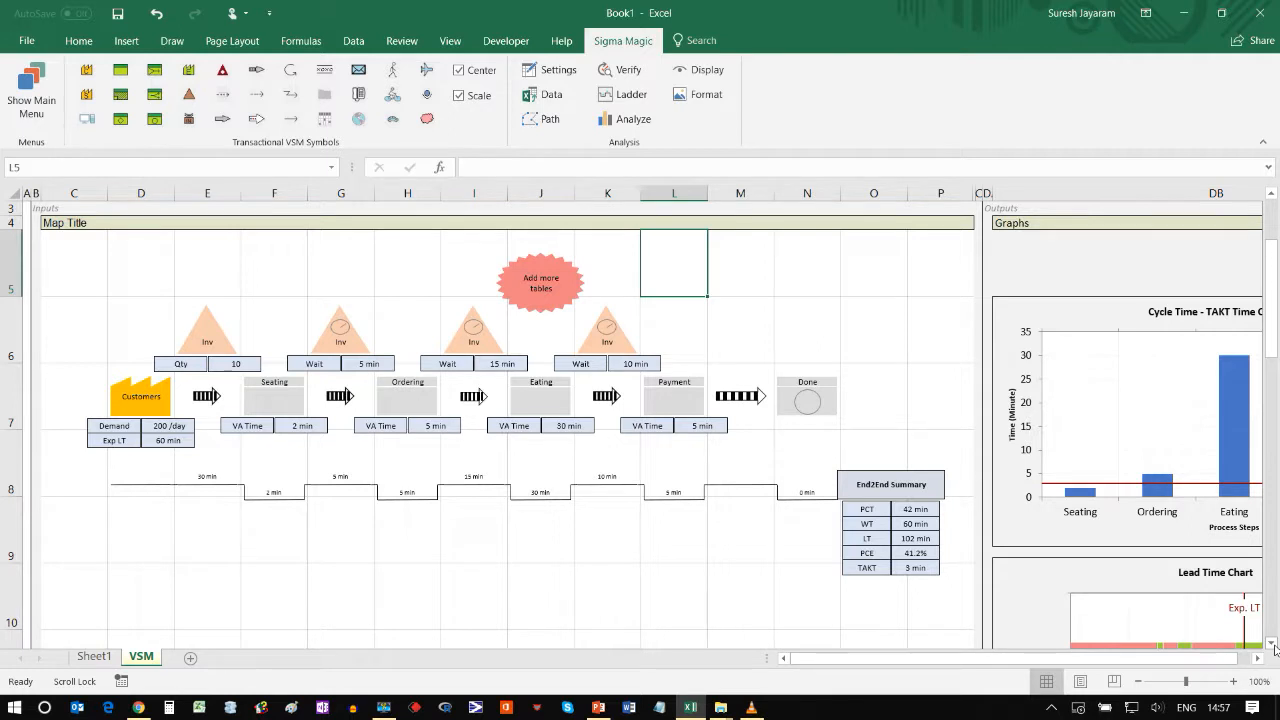
click(706, 100)
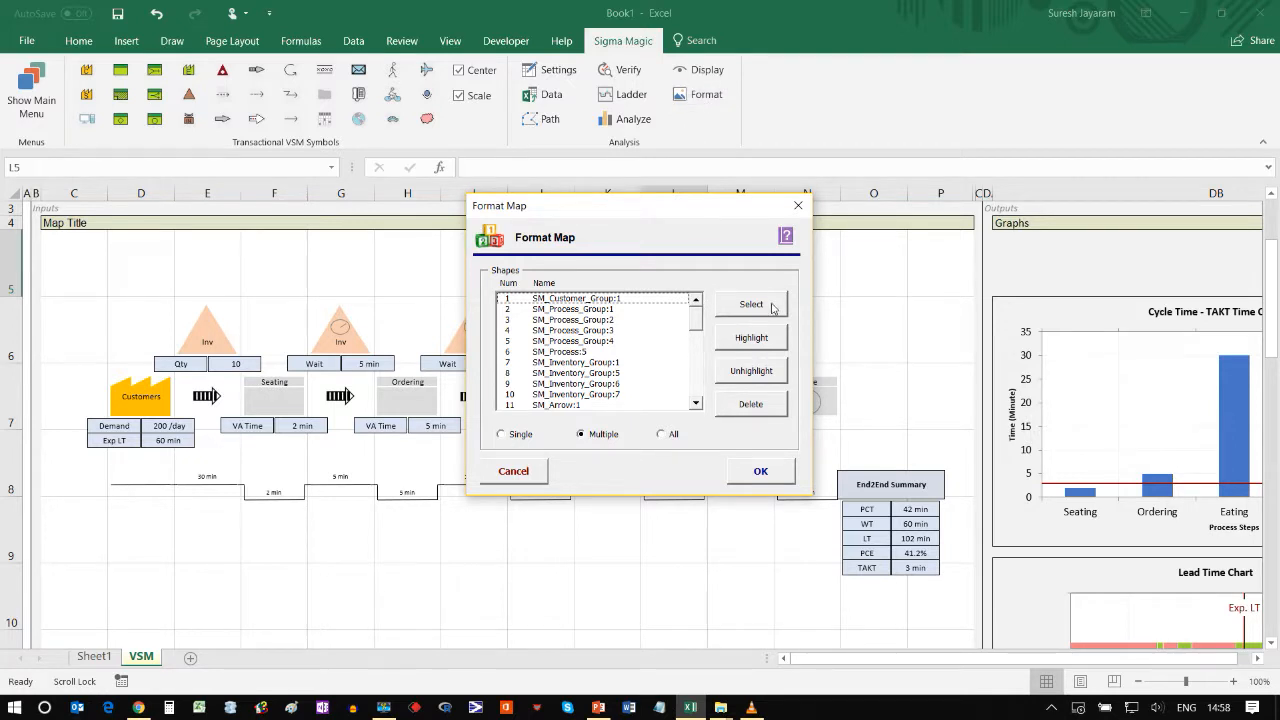
click(662, 435)
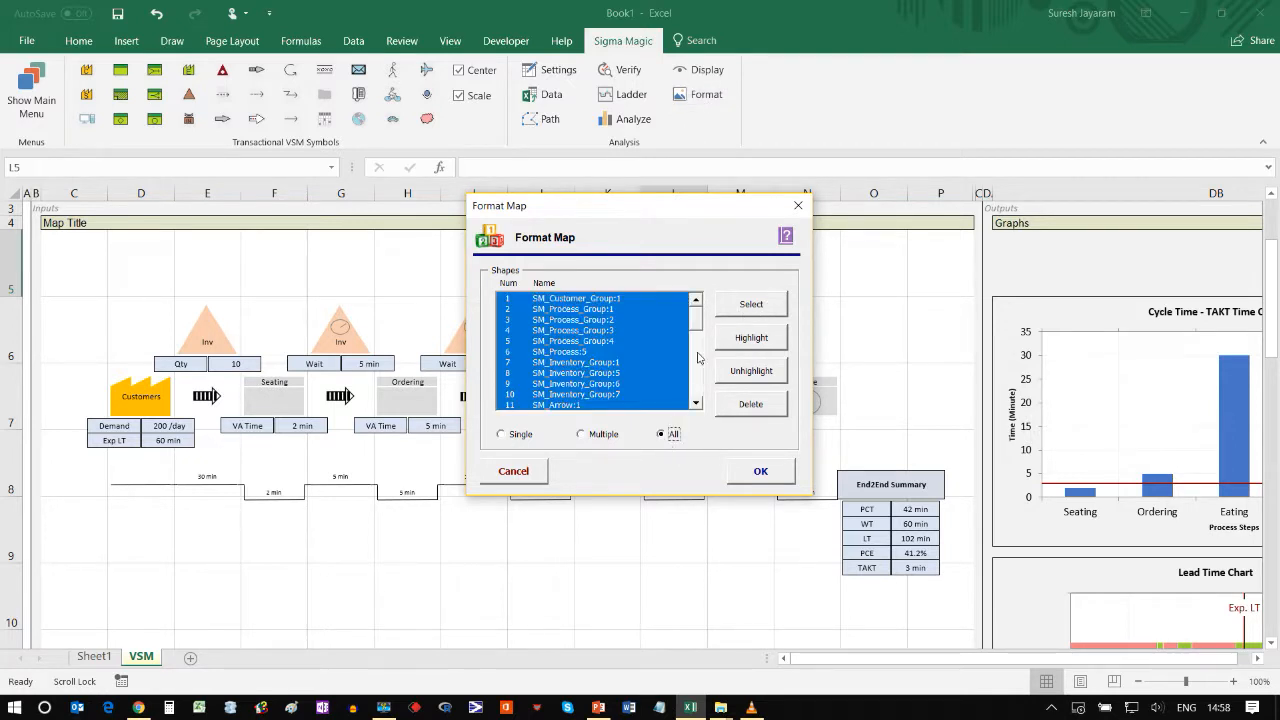
drag(697, 315, 695, 393)
click(613, 384)
click(616, 394)
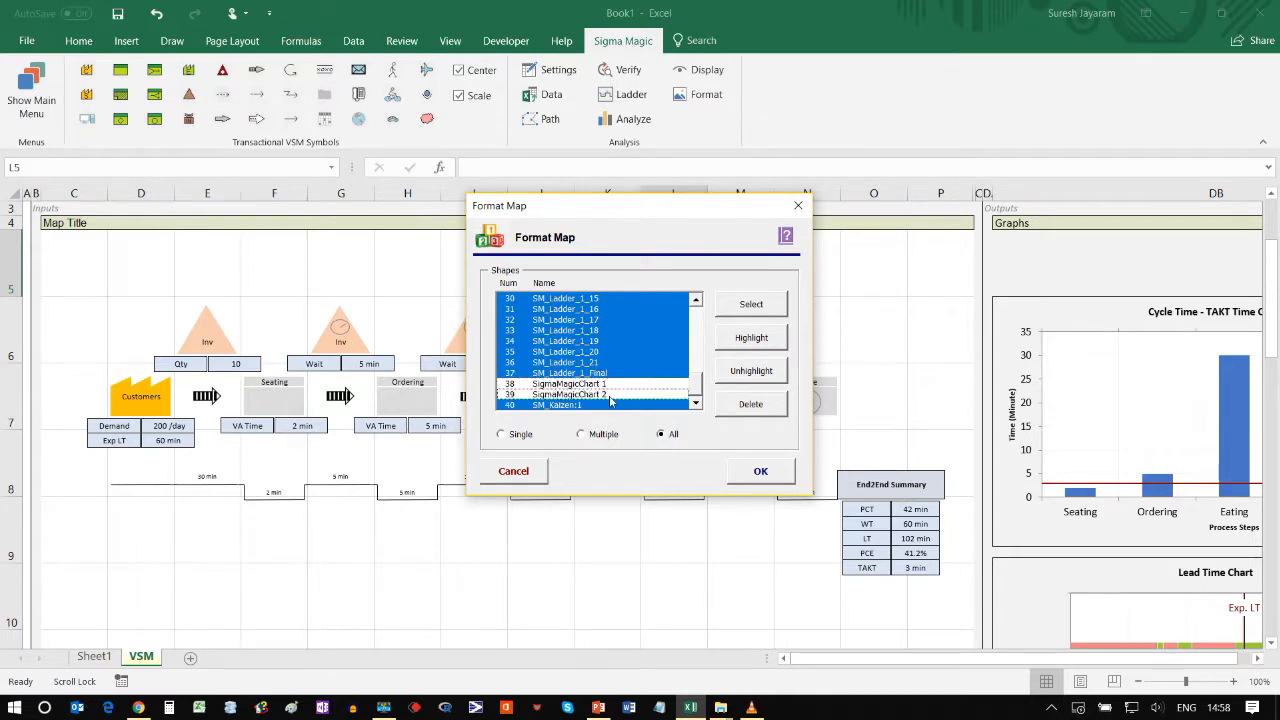
click(746, 313)
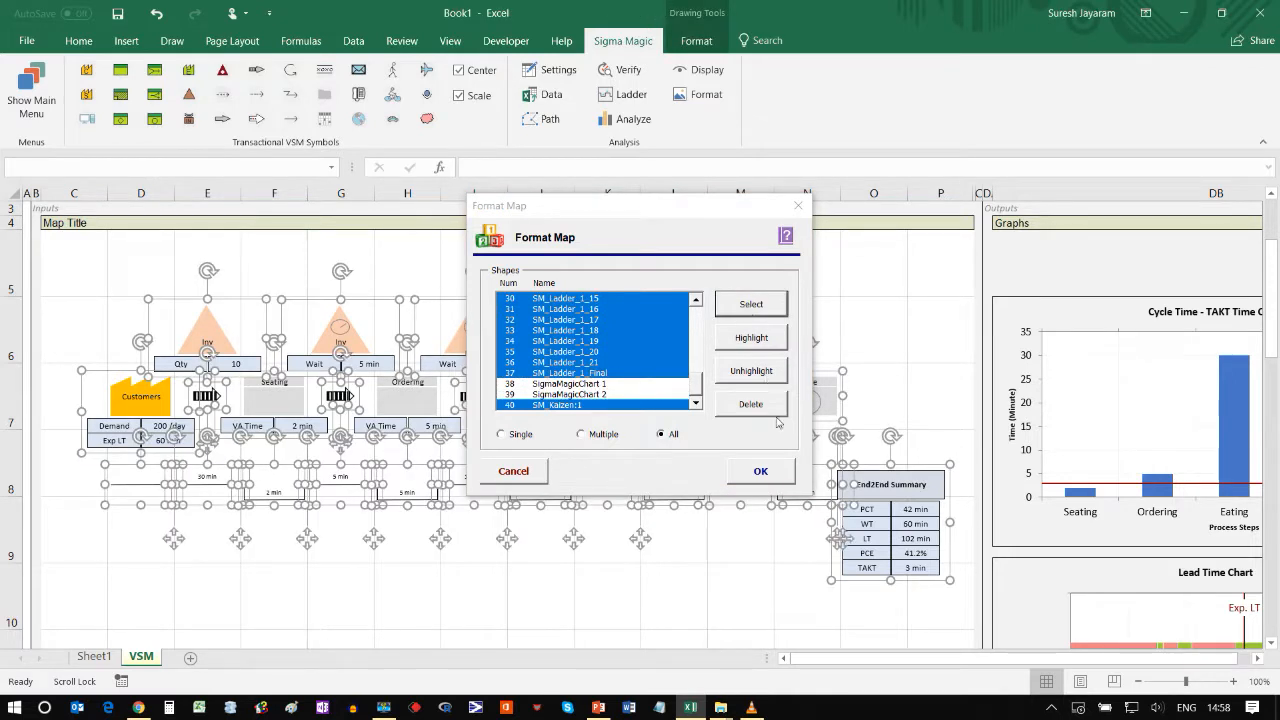
click(771, 474)
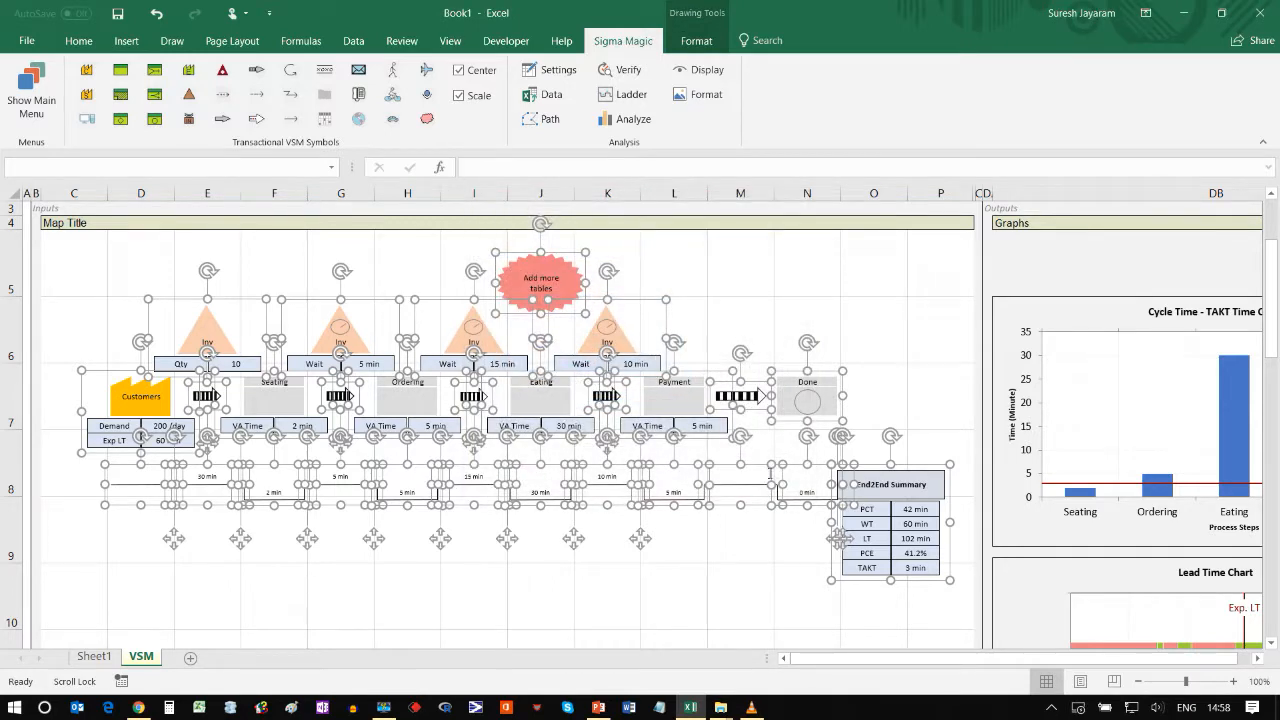
Switch to PowerPoint, paste the copied map as a picture onto the blank slide 3 and title the slide "Current State VSM".
click(603, 710)
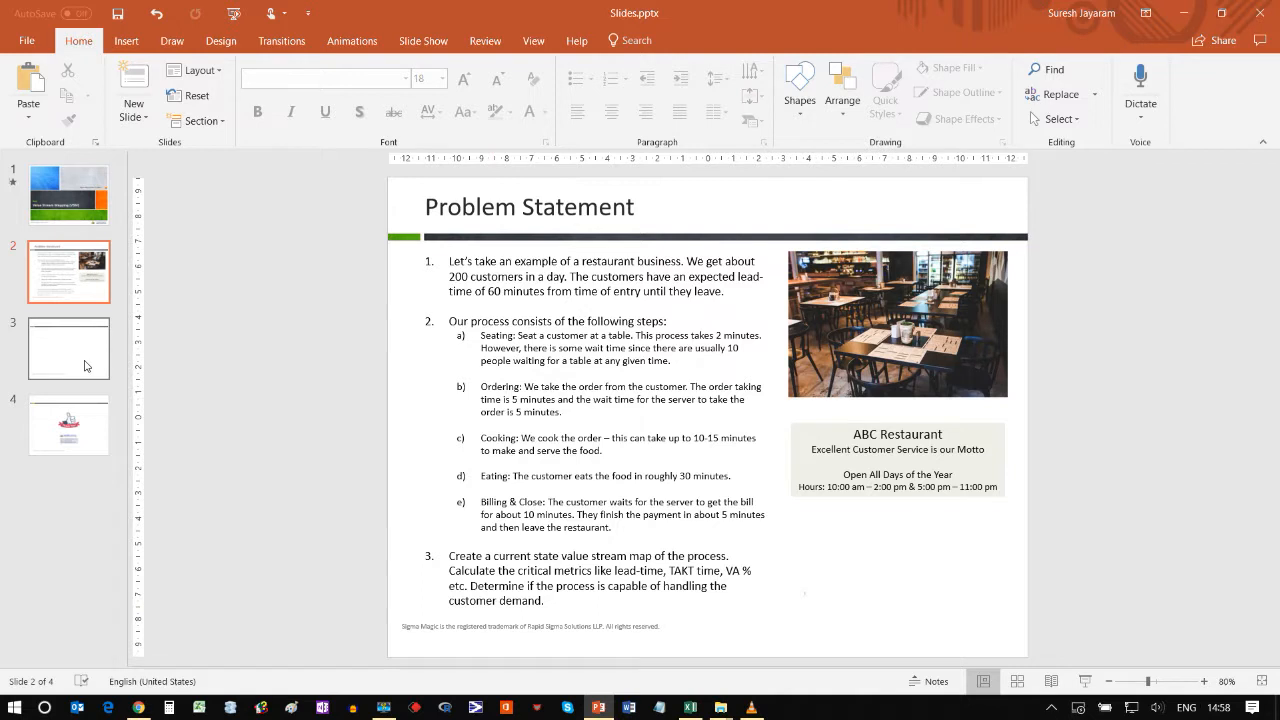
click(118, 378)
right_click(441, 304)
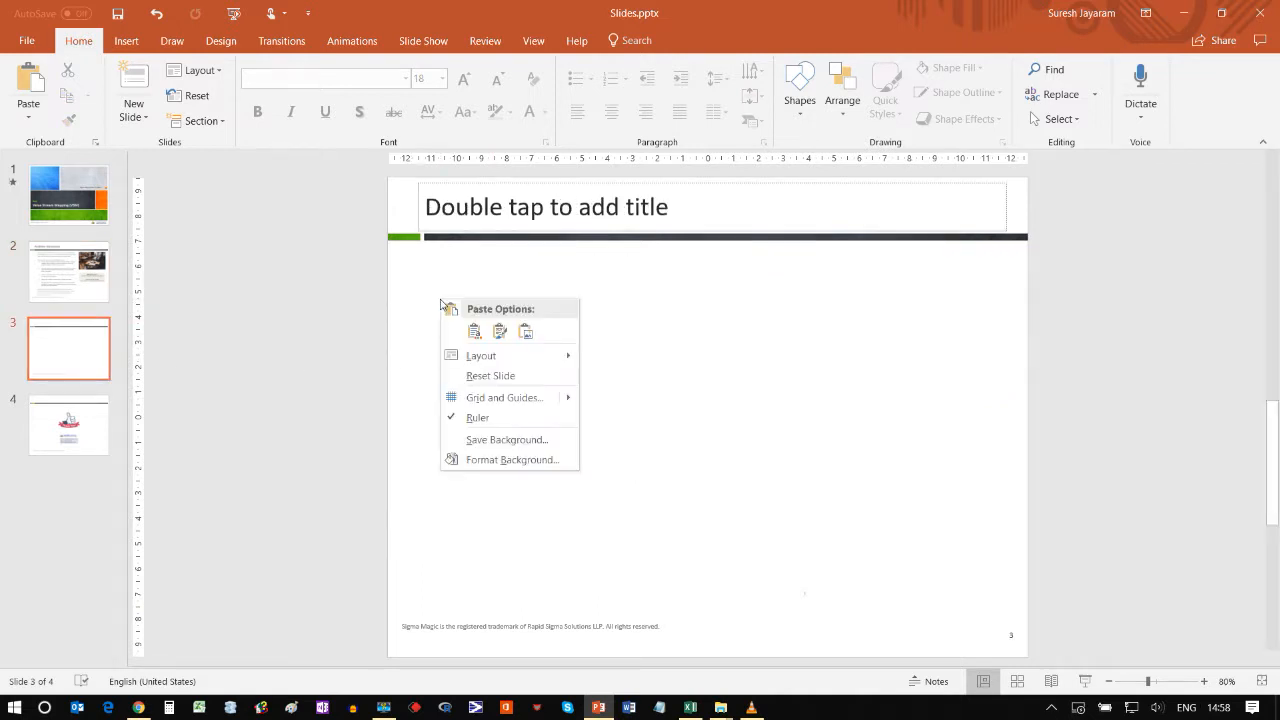
click(525, 332)
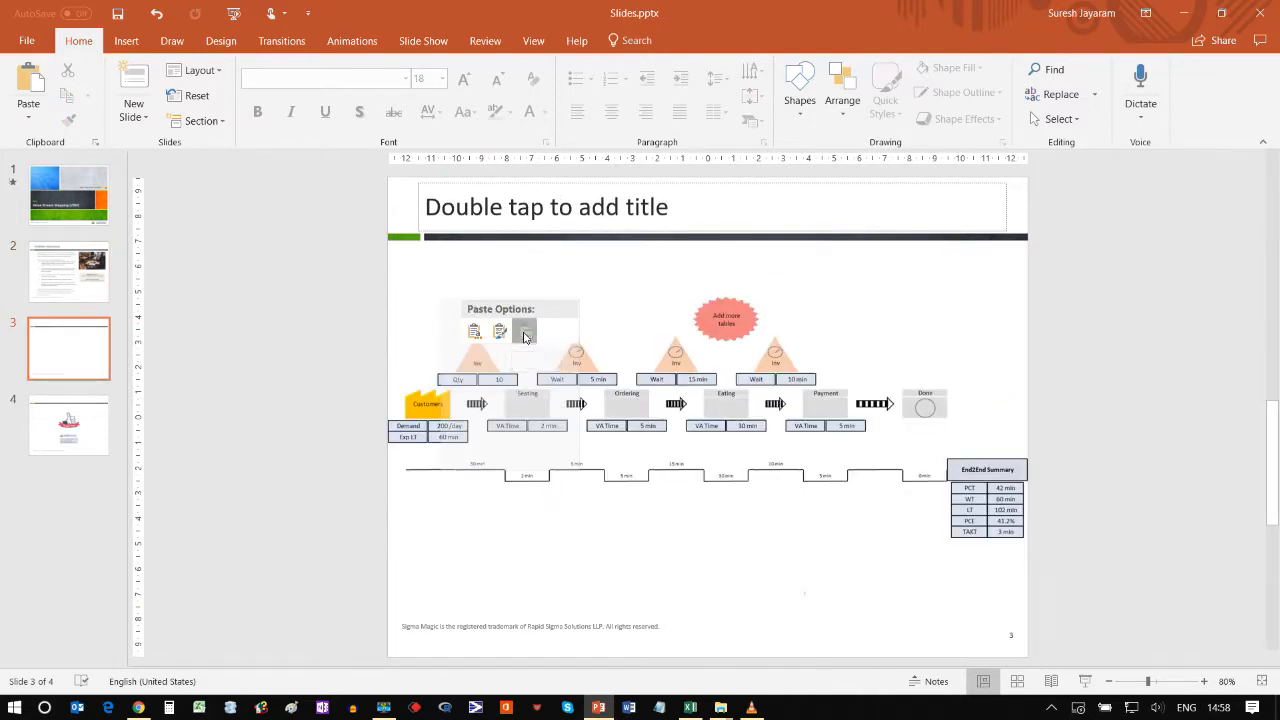
click(525, 332)
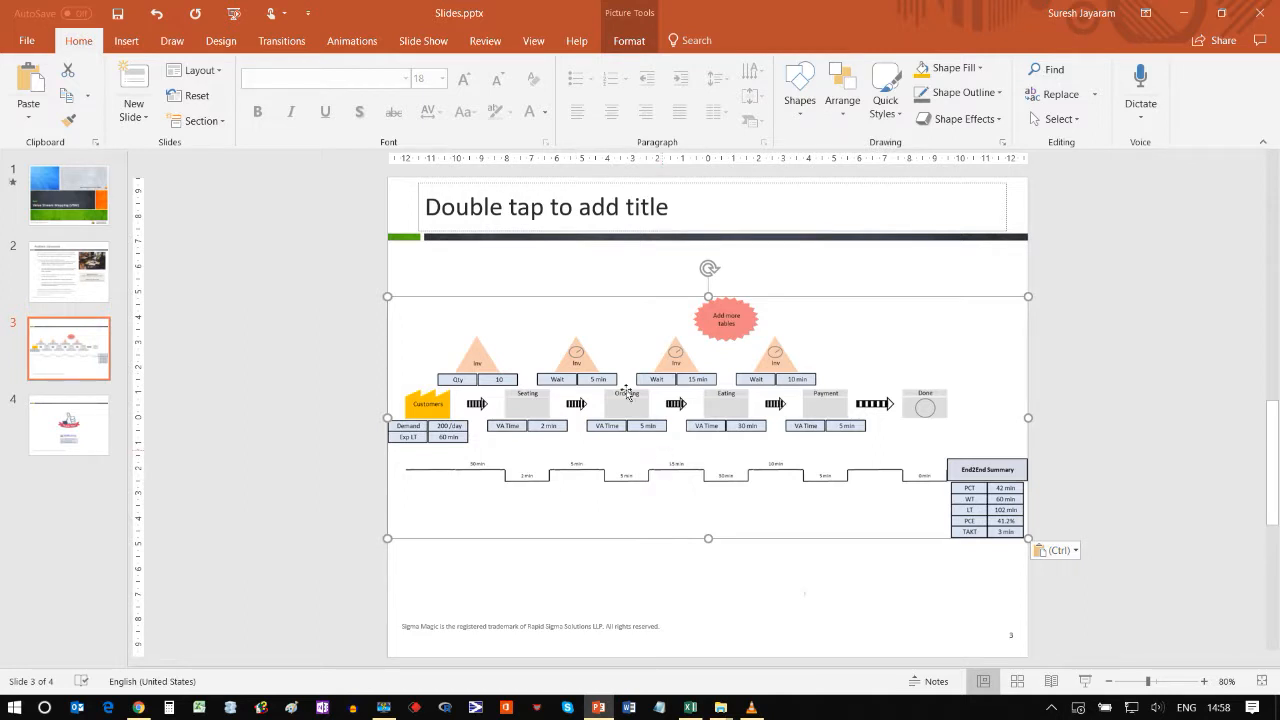
click(495, 221)
text(Current State VSM)
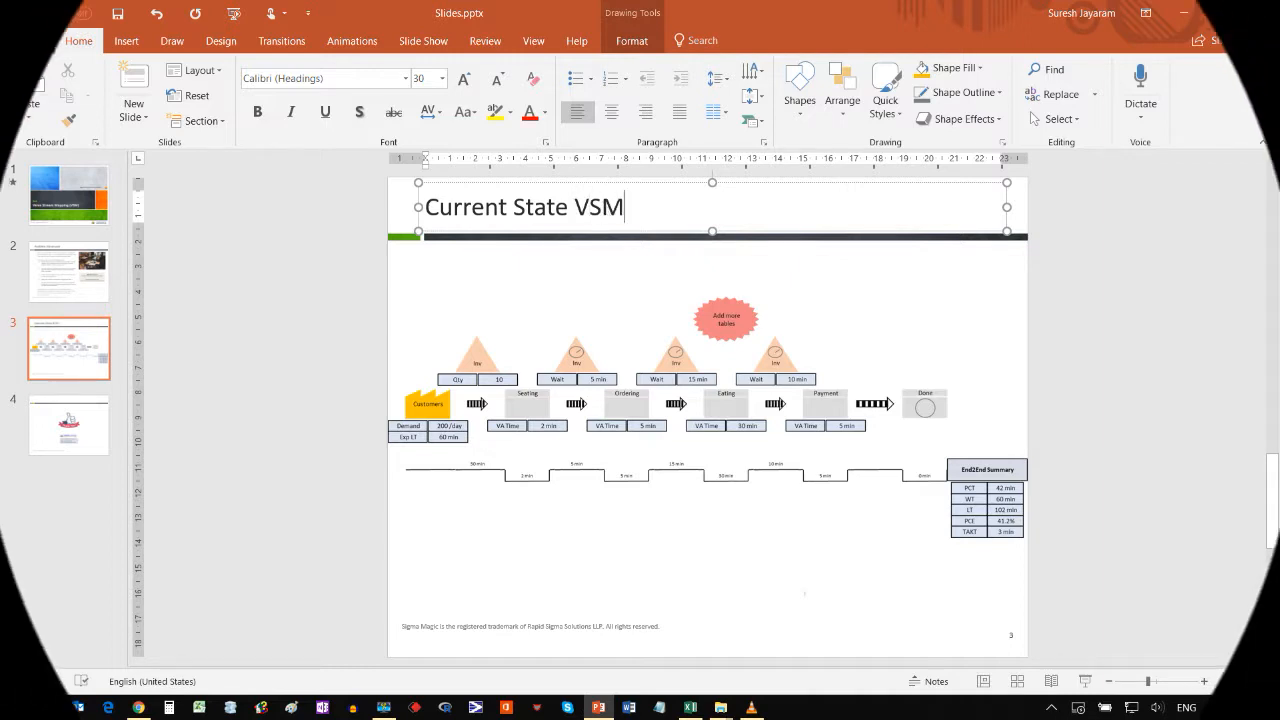